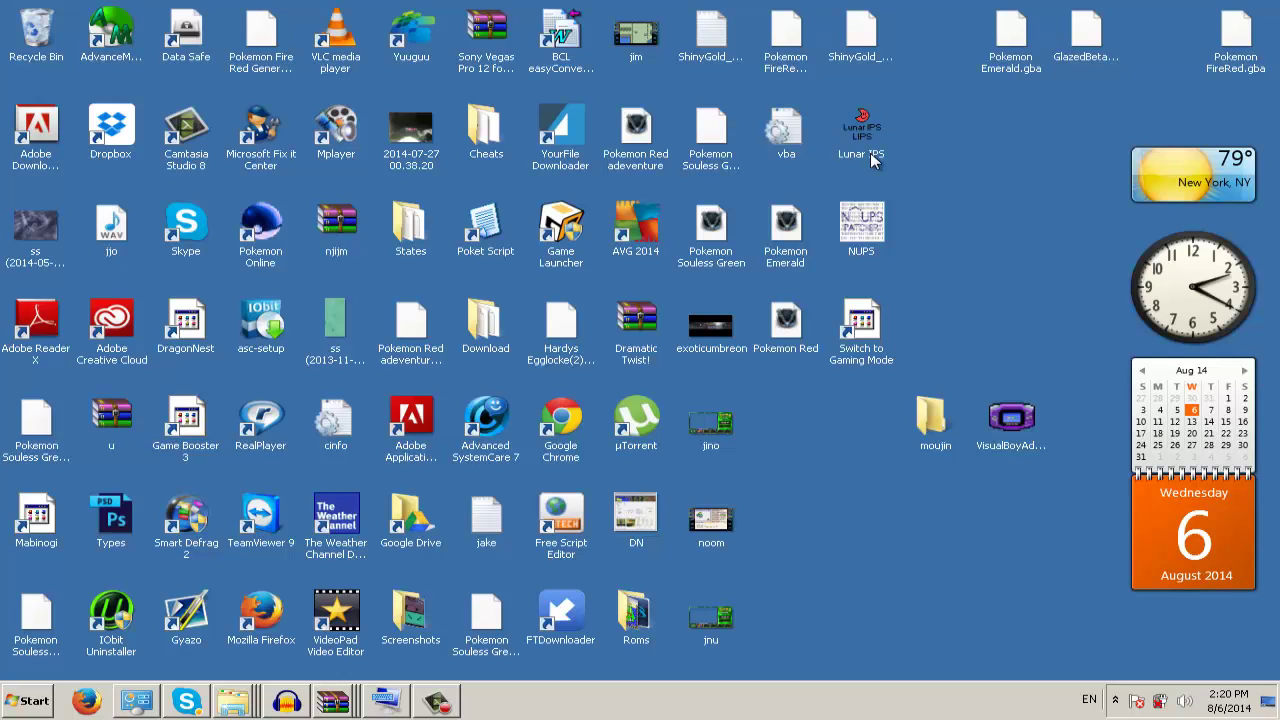
- Examine the ShinyGold patch file and the NUPS patcher on the desktop, and xdelta in the xdeltaUI folder
left_click(883, 58)
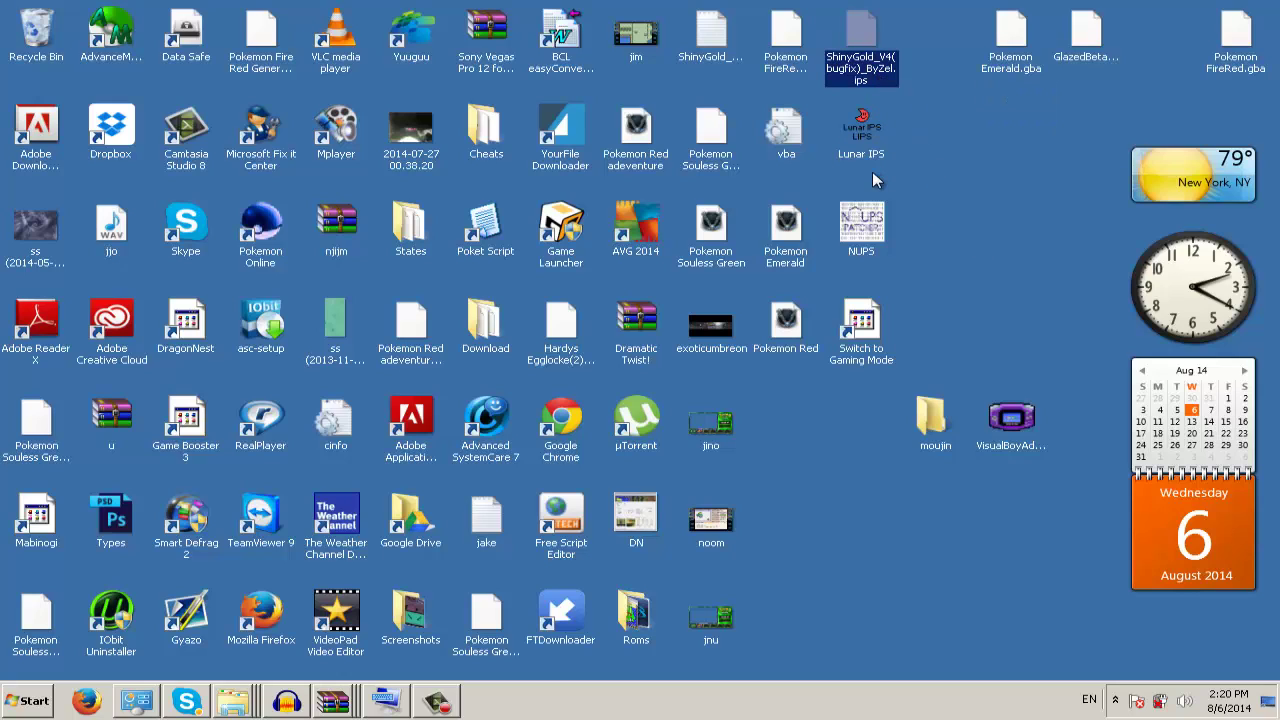
left_click(860, 245)
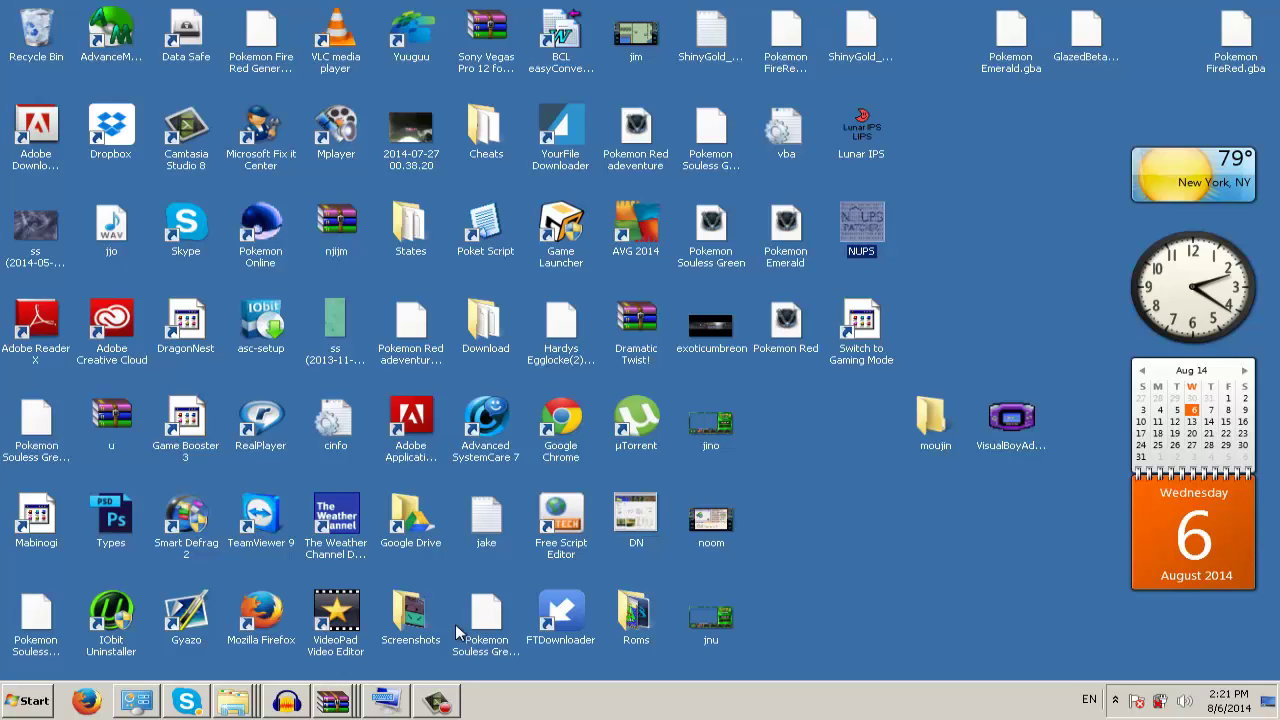
right_click(240, 700)
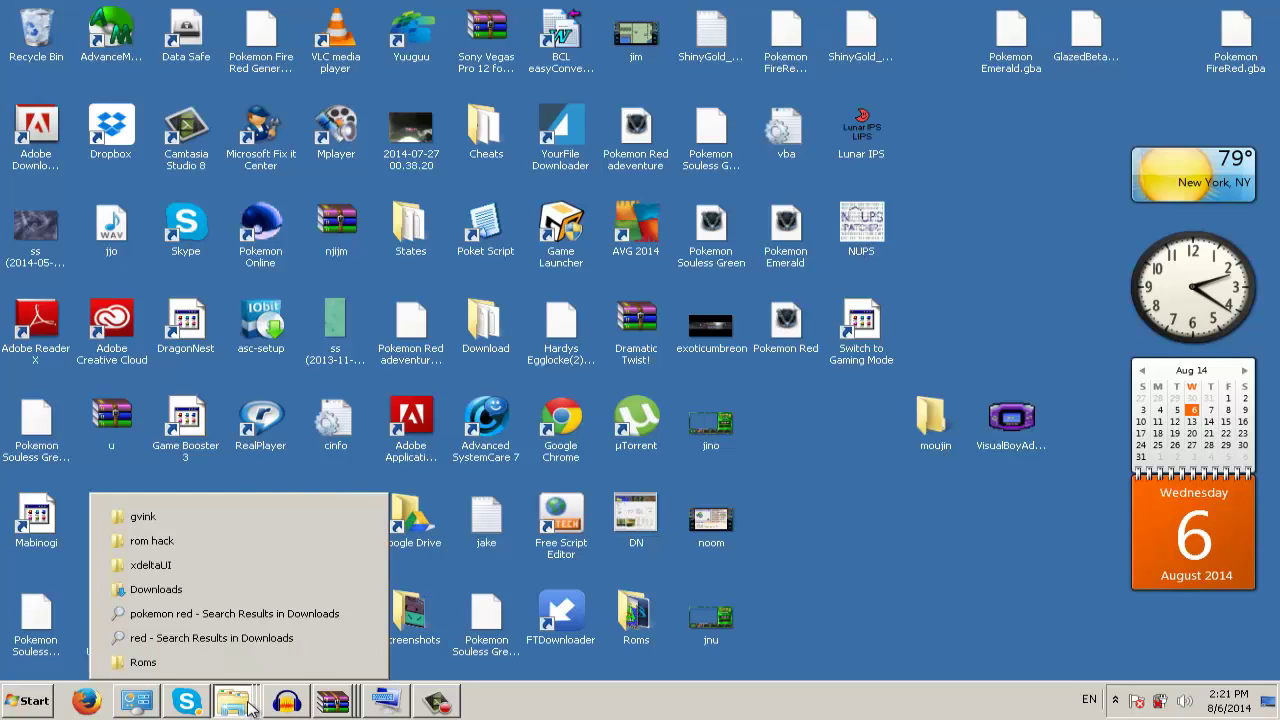
left_click(198, 563)
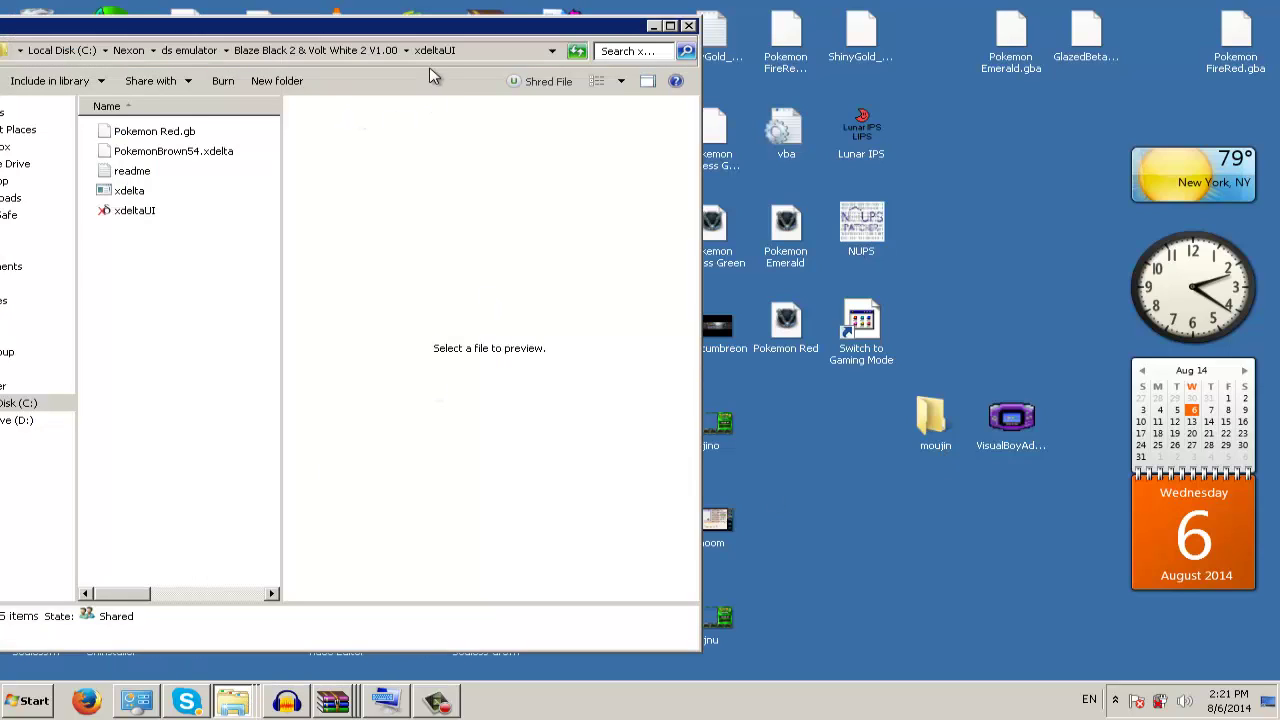
left_click(135, 192)
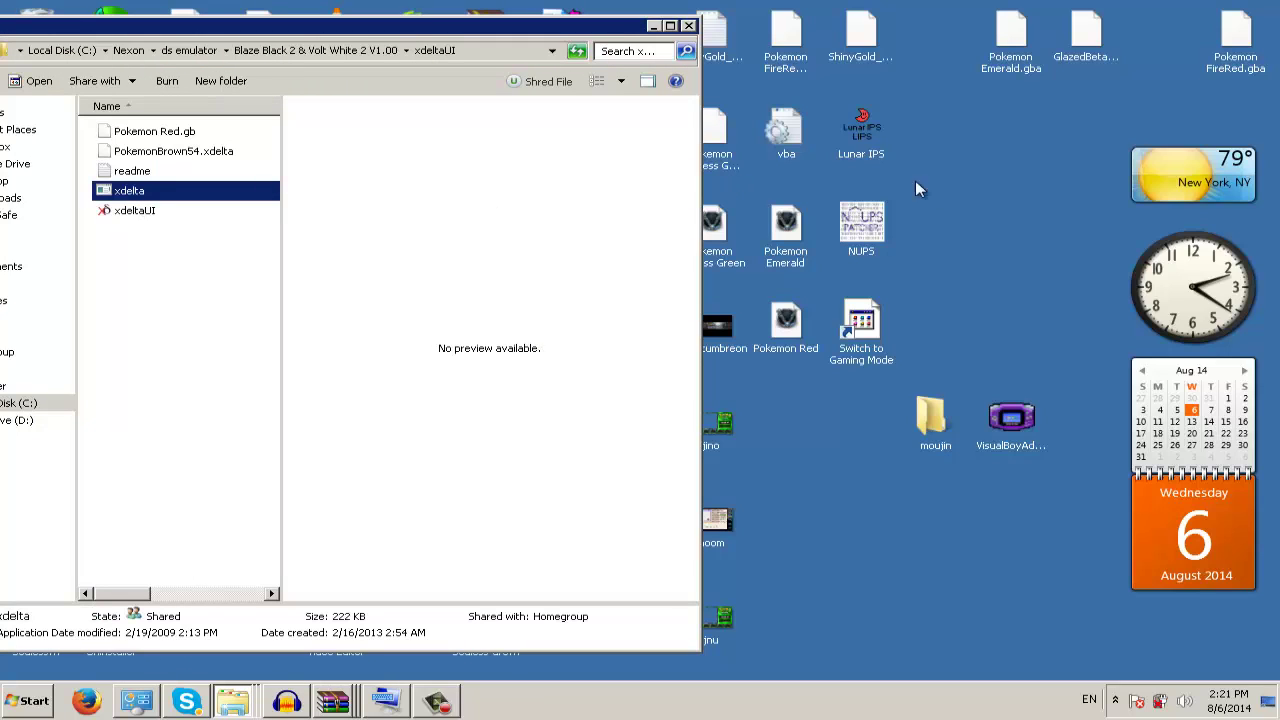
left_click(925, 184)
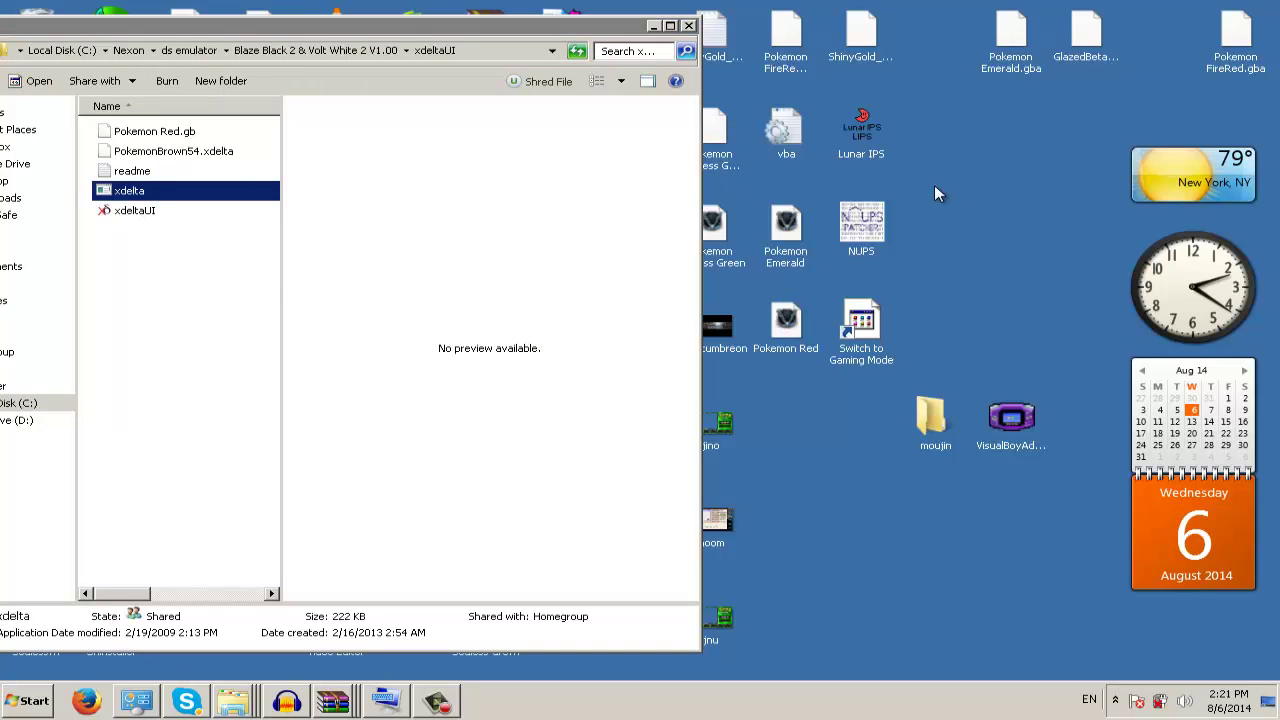
left_click(653, 27)
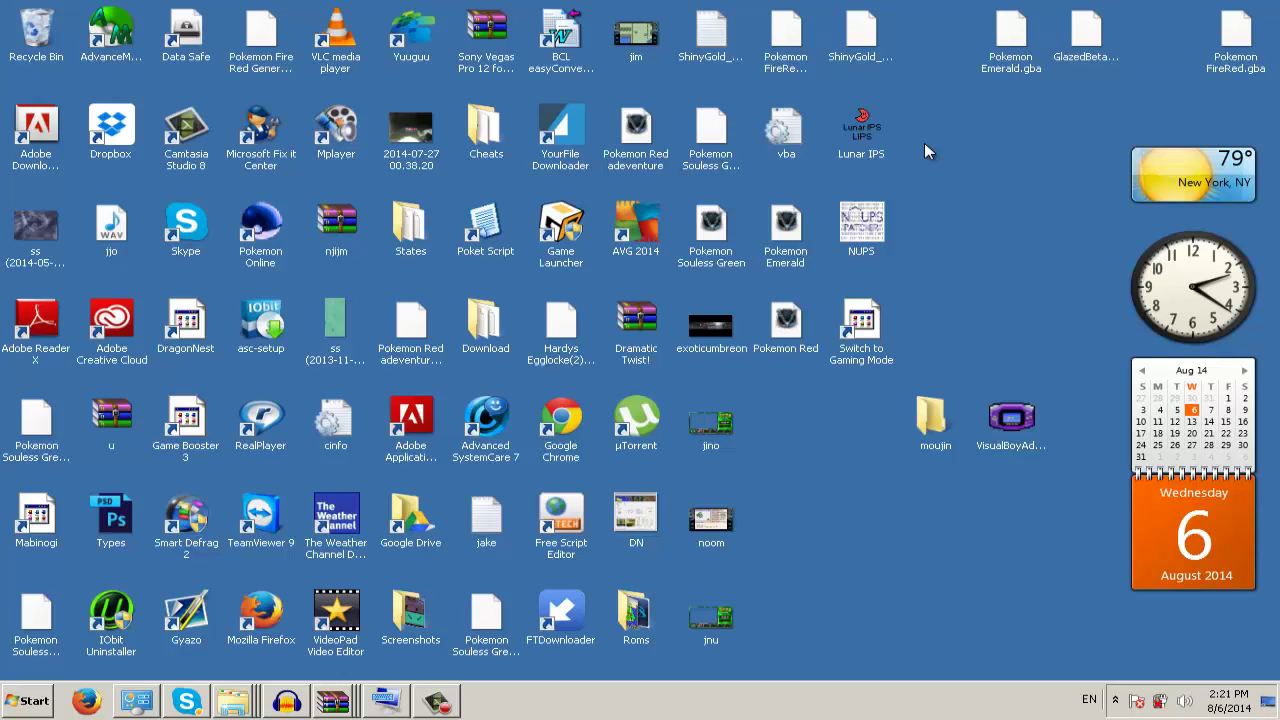
- Launch the Lunar IPS patcher from the desktop and minimize its window
left_click(868, 58)
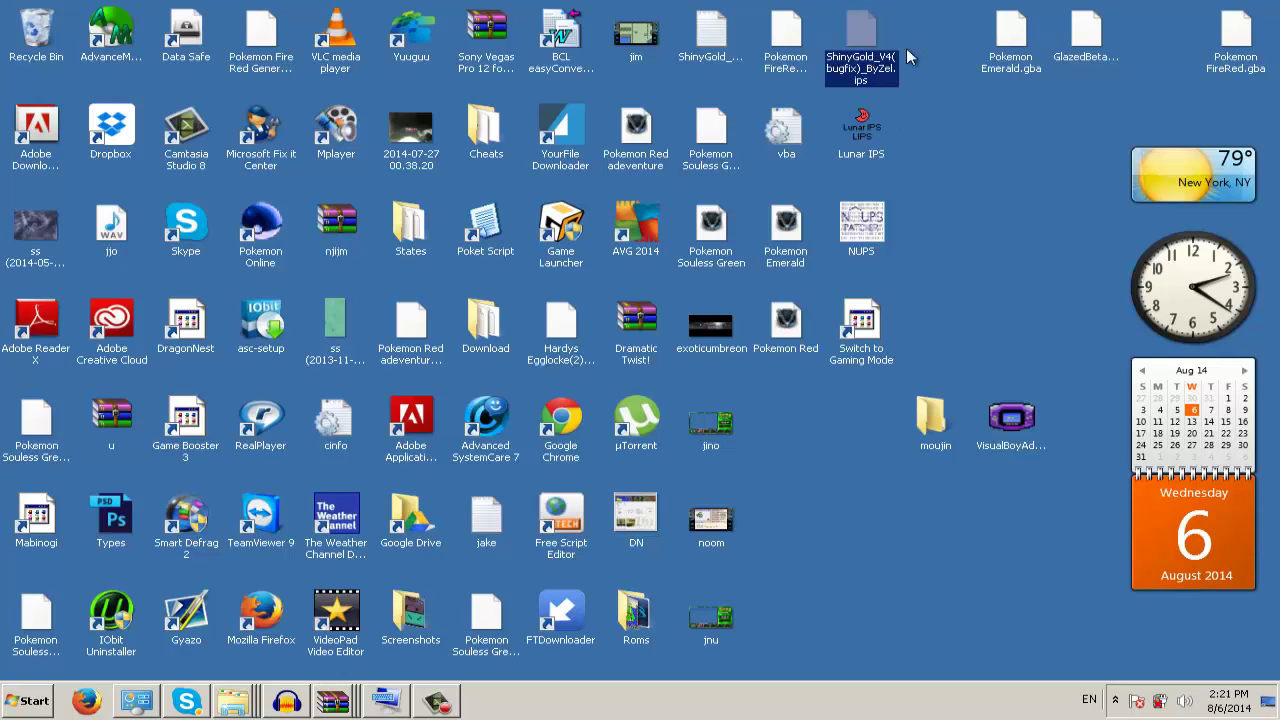
double_click(887, 142)
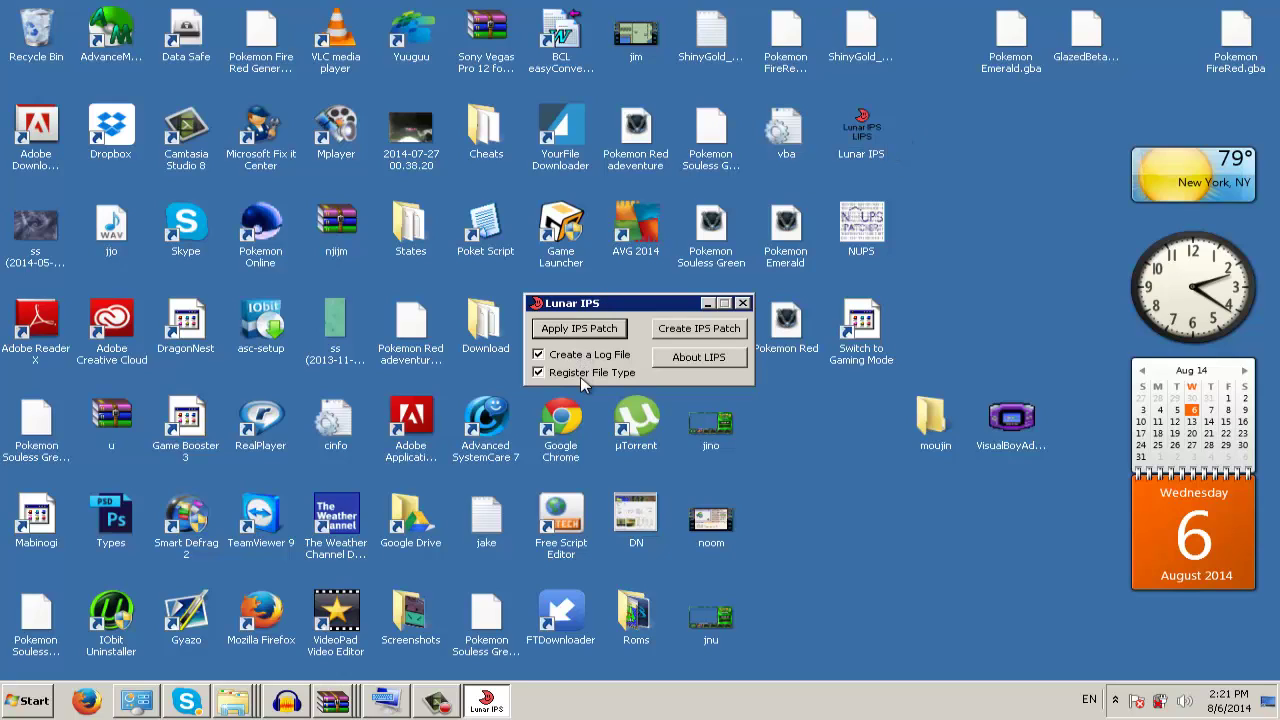
left_click(709, 303)
- Open the moujin folder on the desktop and move ShinyGold_V4(bugfix)_ByZel.ips into it
left_click(862, 33)
double_click(933, 418)
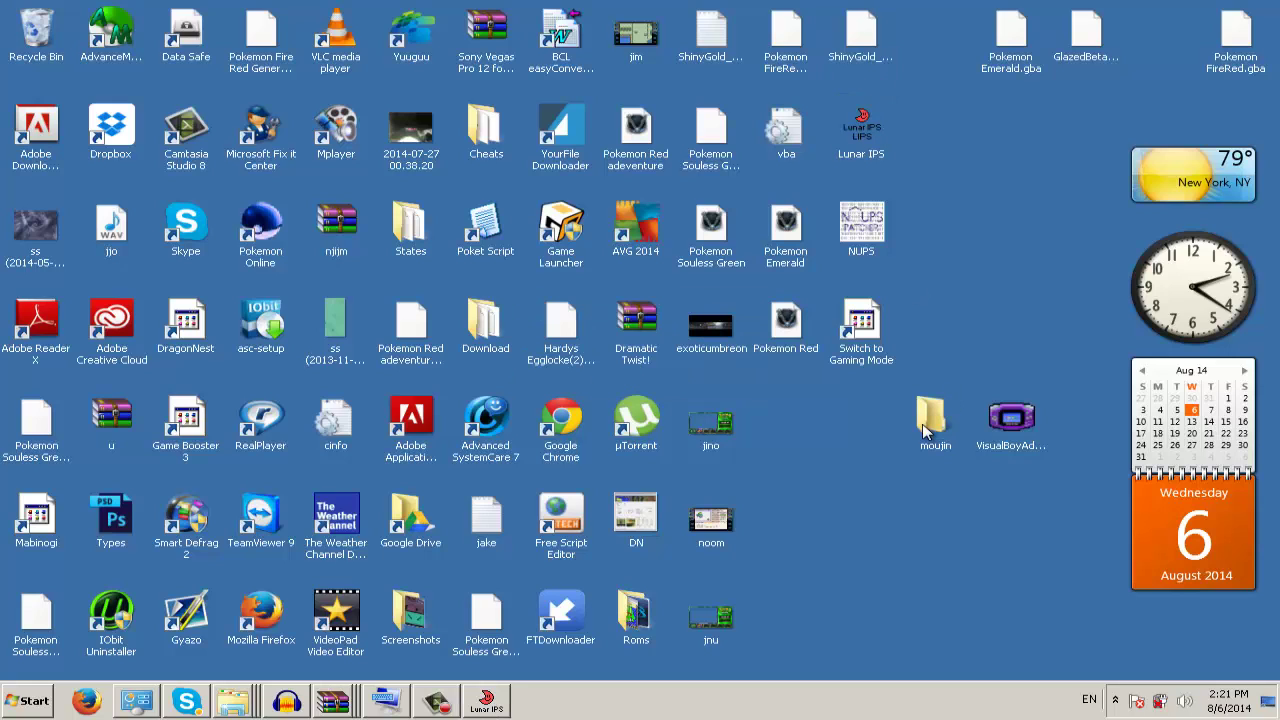
left_click_drag(462, 11, 564, 25)
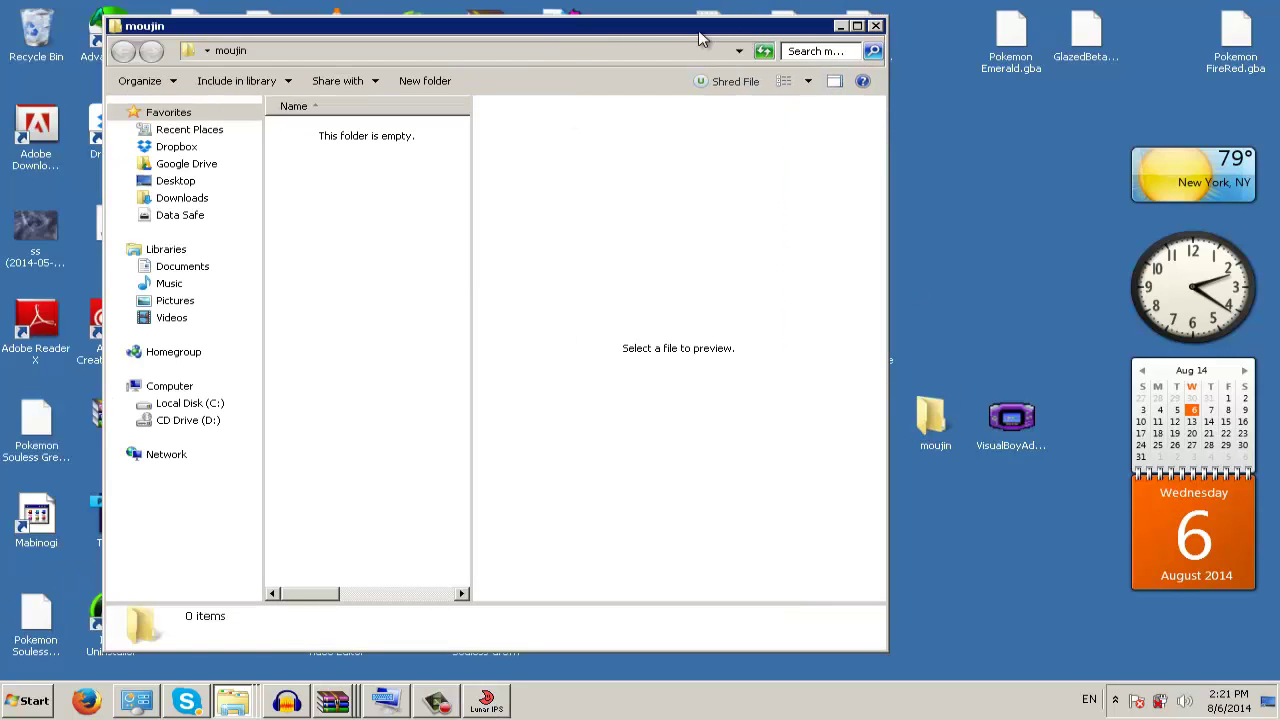
left_click(875, 25)
left_click(862, 40)
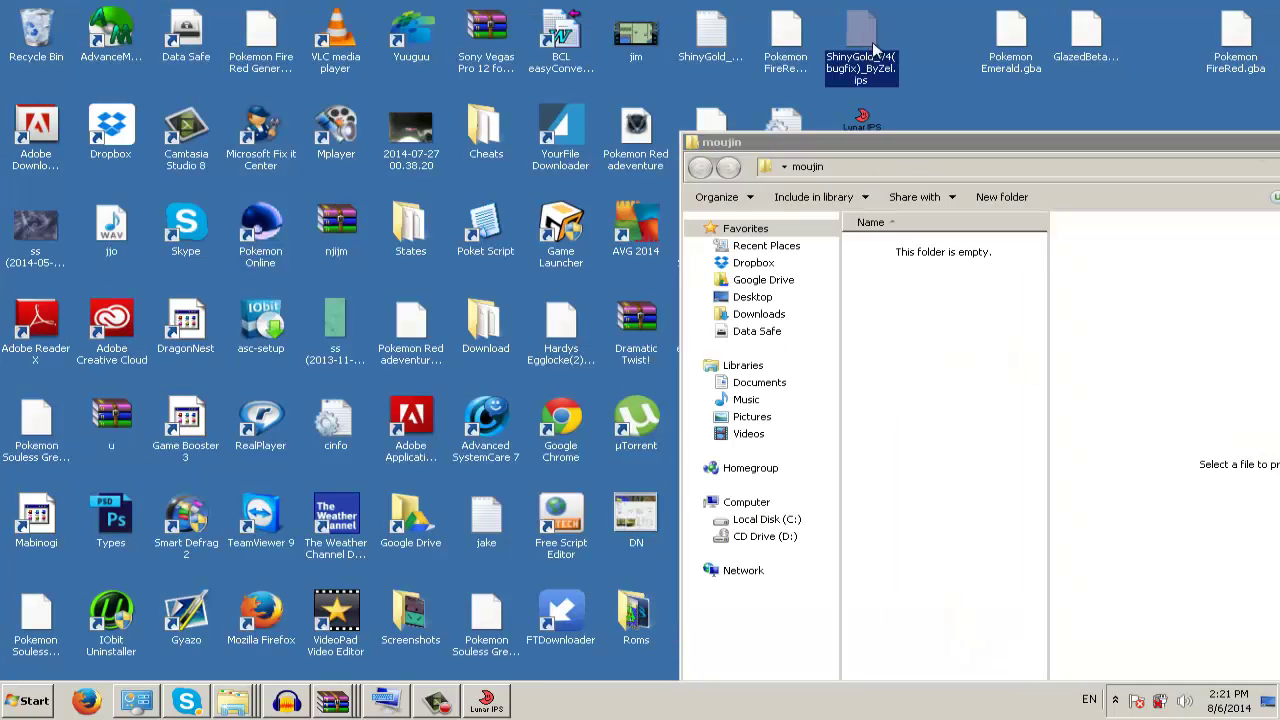
left_click_drag(950, 308, 905, 310)
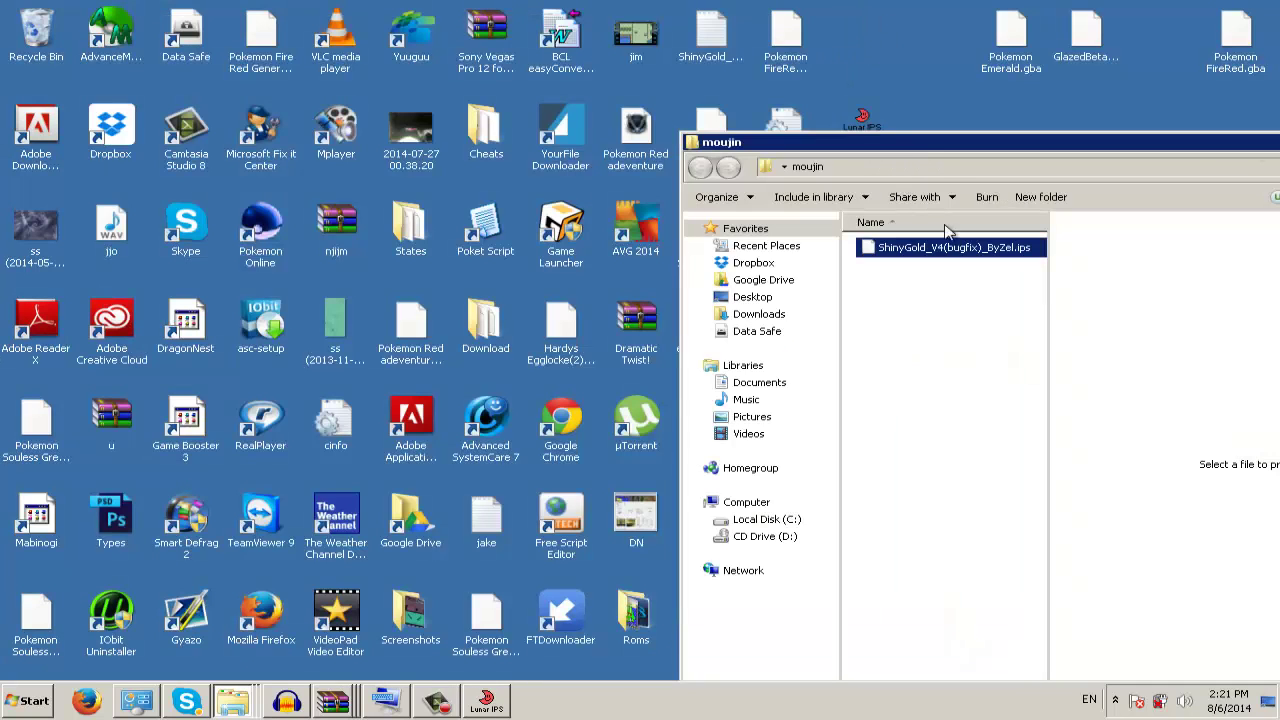
- Move the Pokemon FireRed.gba ROM from the desktop into the moujin folder beside the ShinyGold patch
left_click_drag(940, 142, 553, 117)
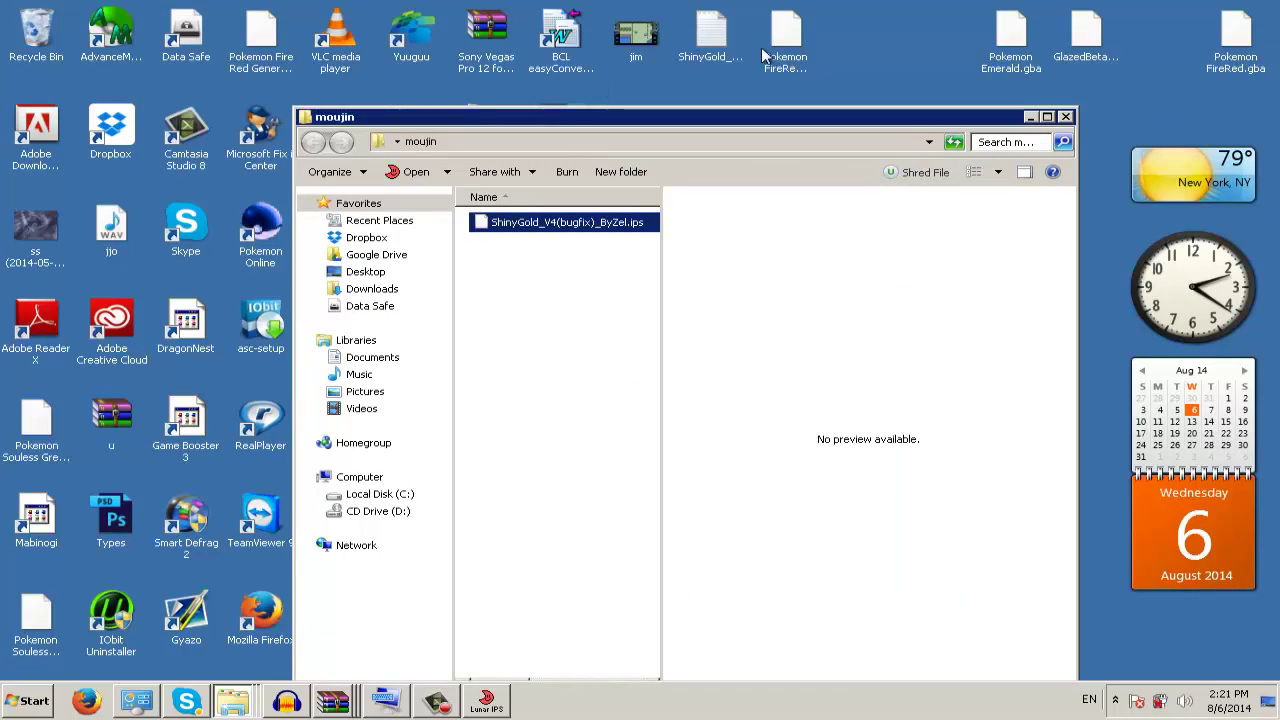
left_click(1221, 64)
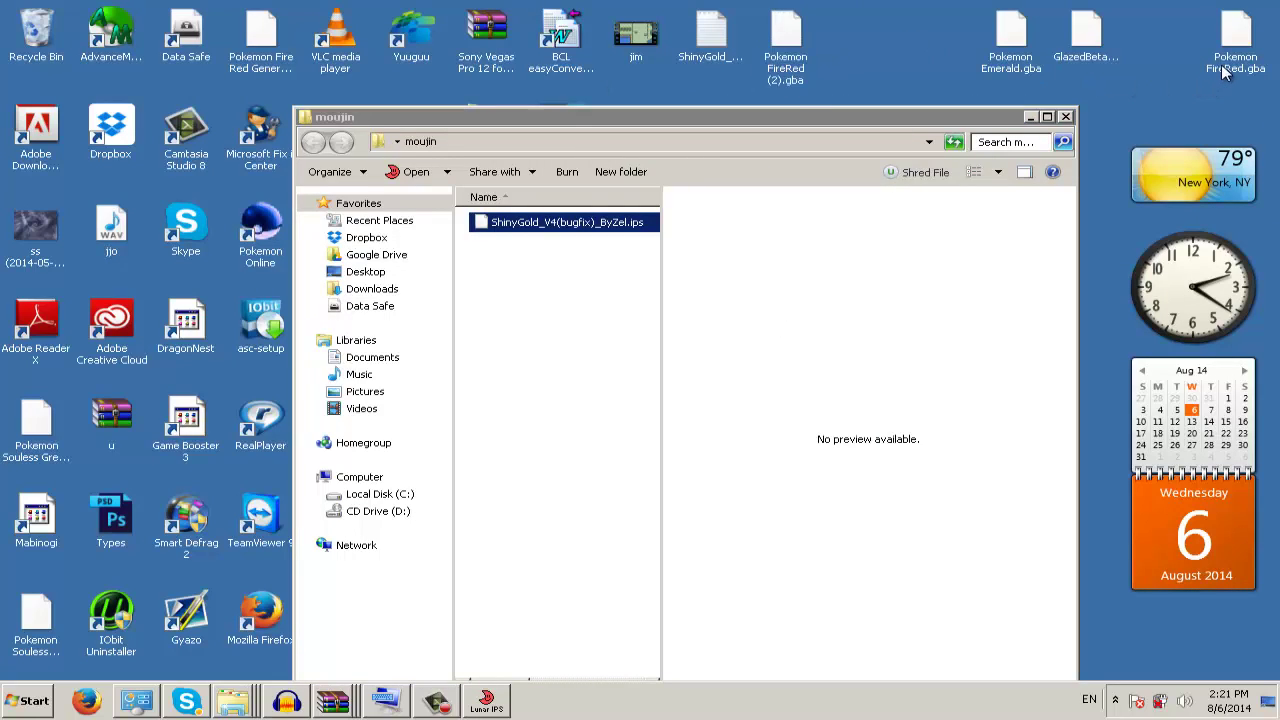
left_click_drag(1010, 130, 551, 303)
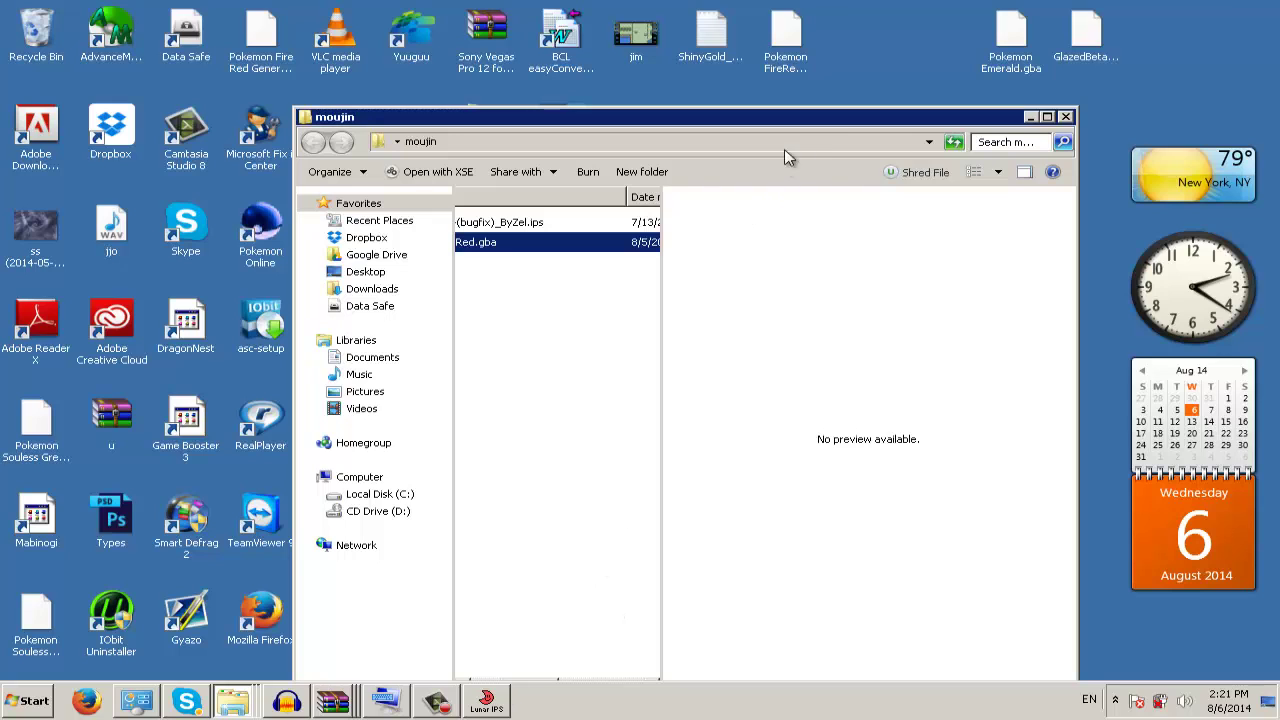
left_click_drag(818, 124, 965, 22)
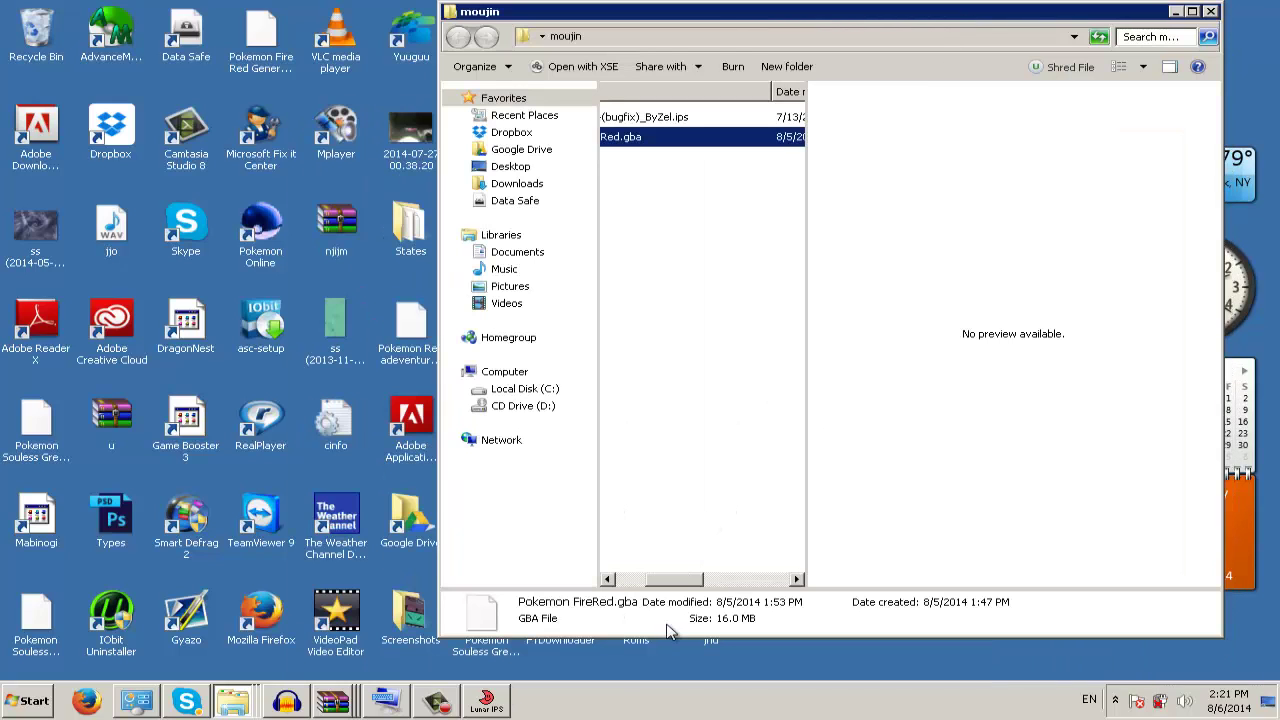
left_click_drag(686, 579, 630, 578)
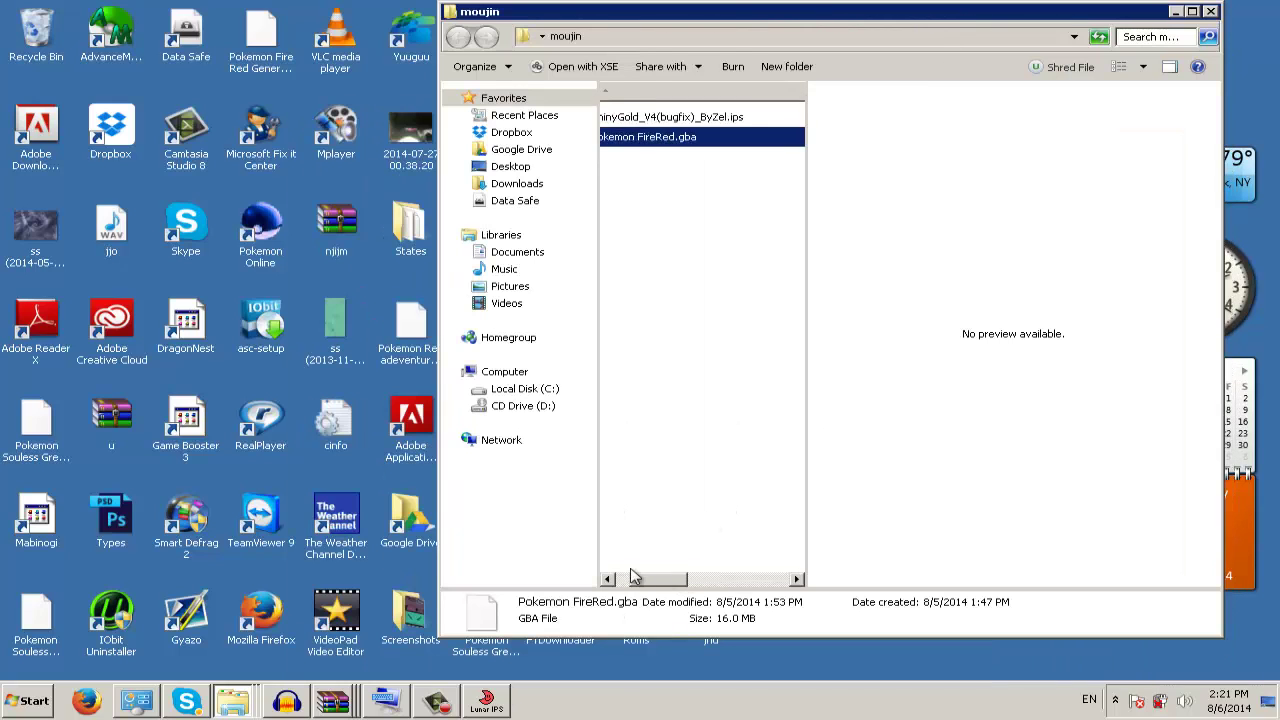
left_click(720, 117)
left_click(712, 137)
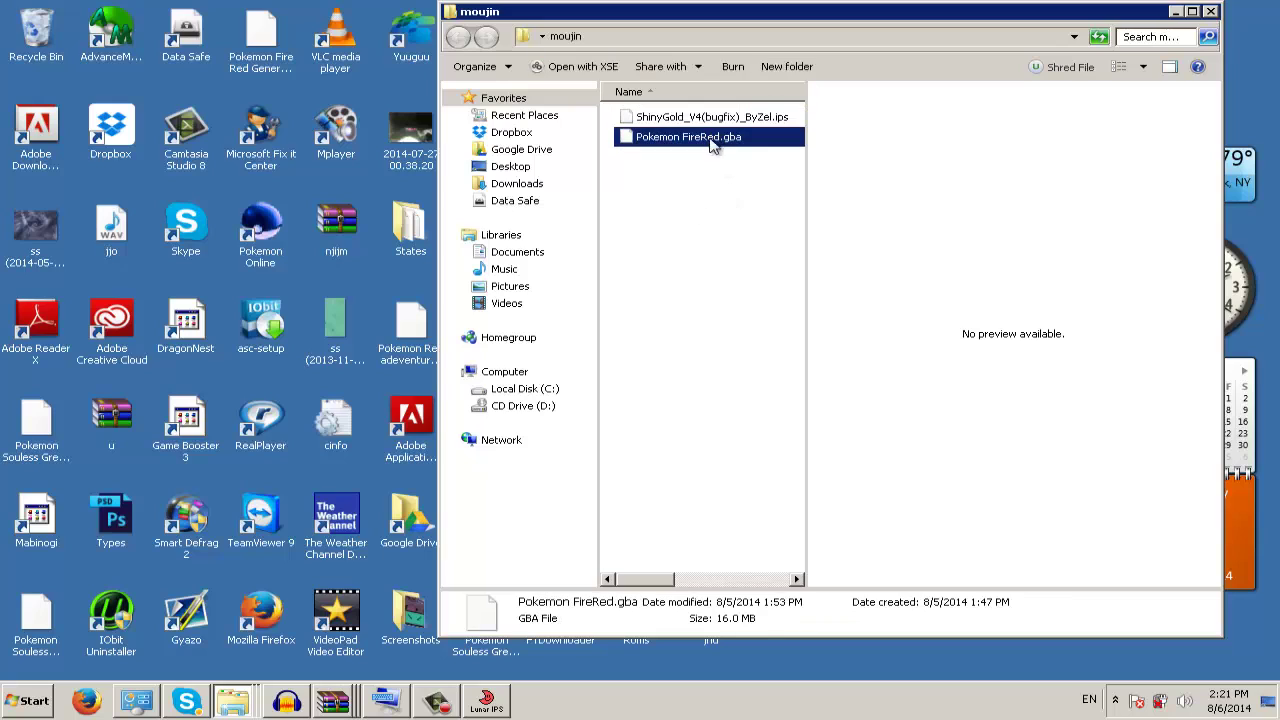
- Switch to Lunar IPS, start applying an IPS patch and browse to the moujin folder on the desktop
left_click(496, 704)
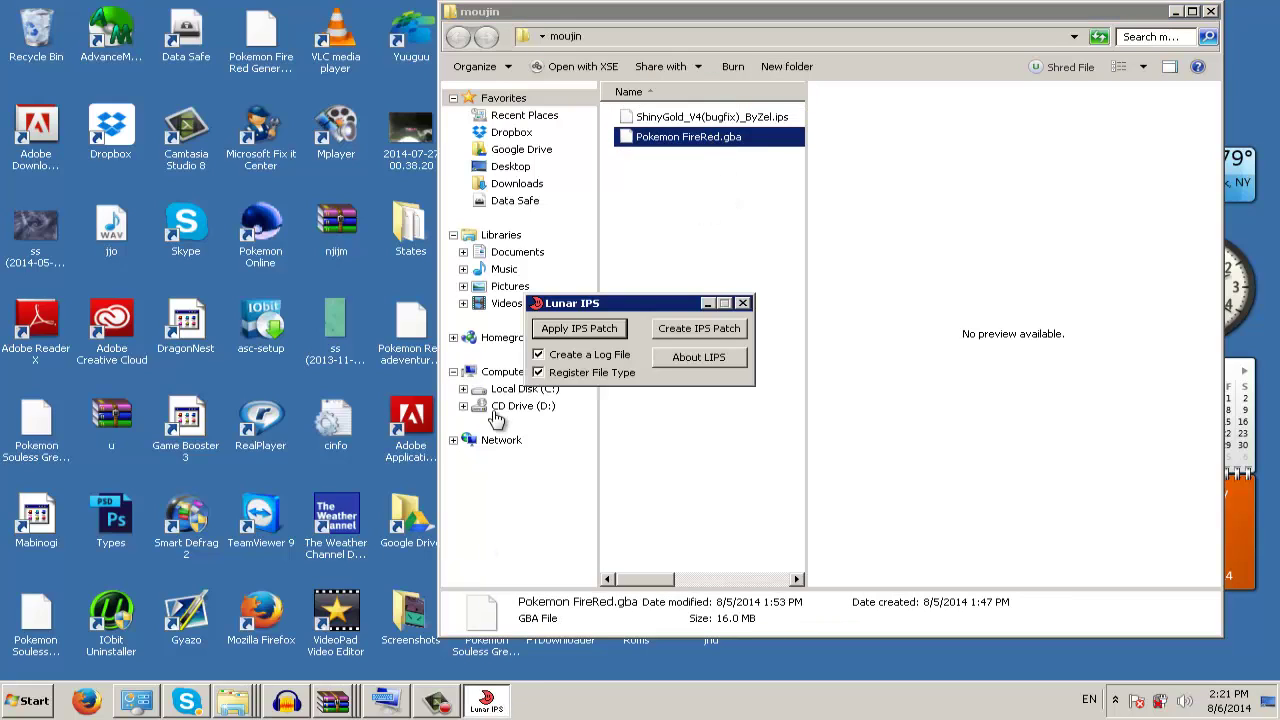
left_click(578, 336)
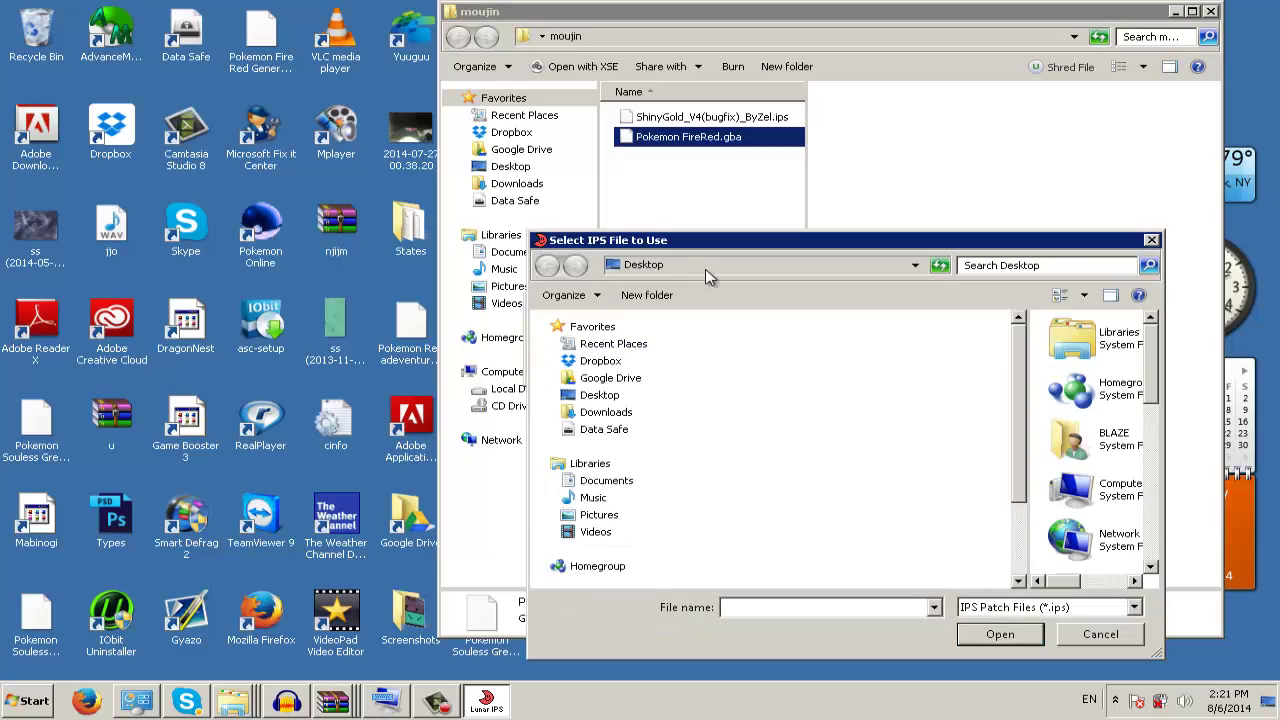
left_click_drag(732, 253, 570, 512)
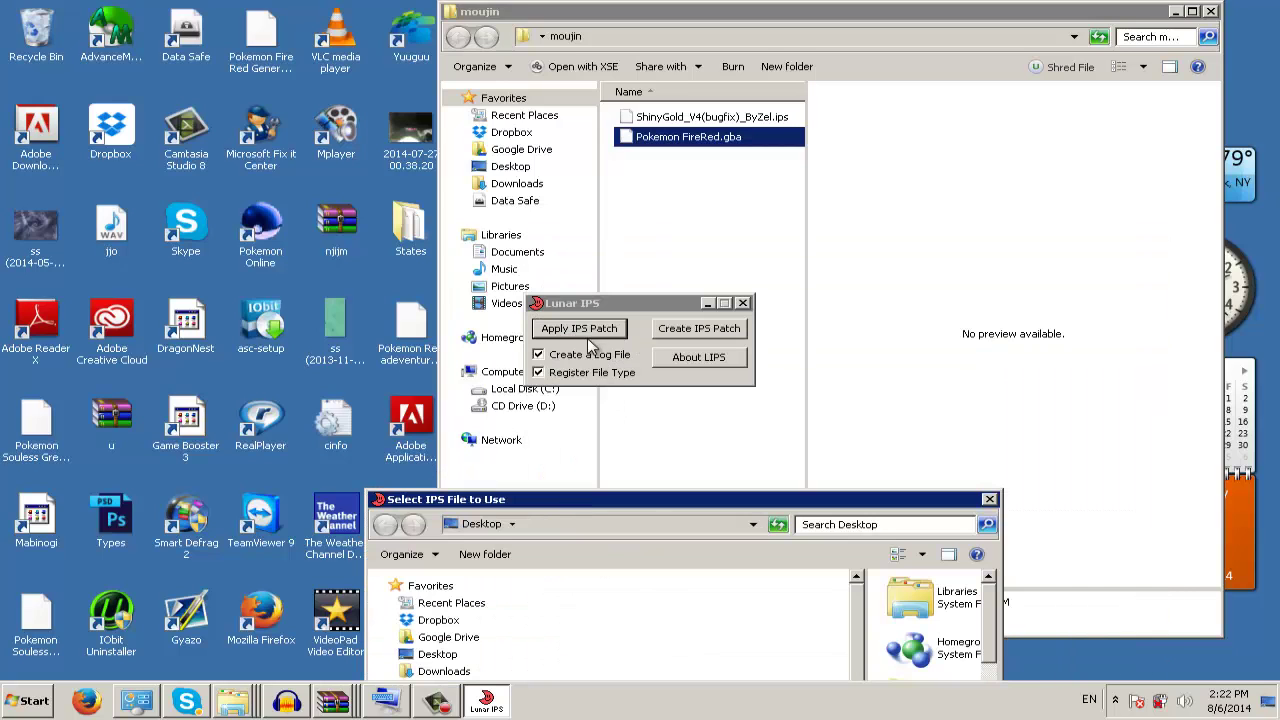
left_click_drag(660, 511, 296, 124)
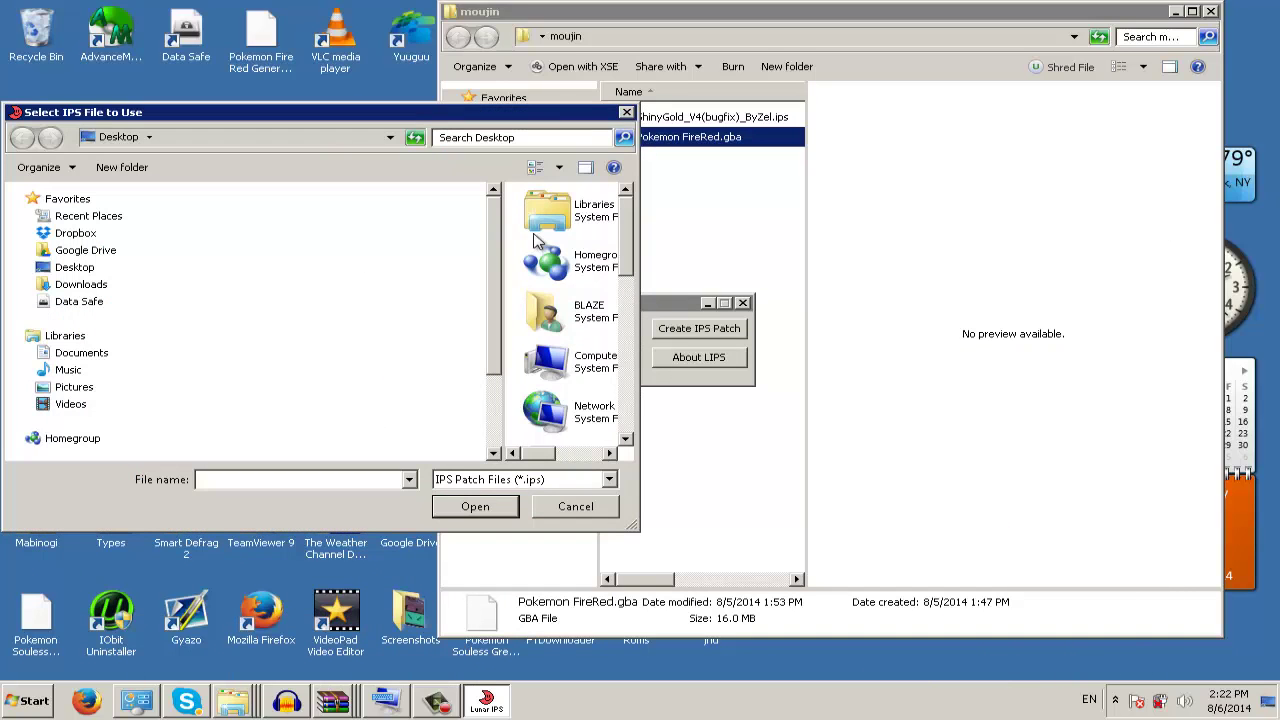
left_click_drag(633, 244, 603, 347)
double_click(603, 347)
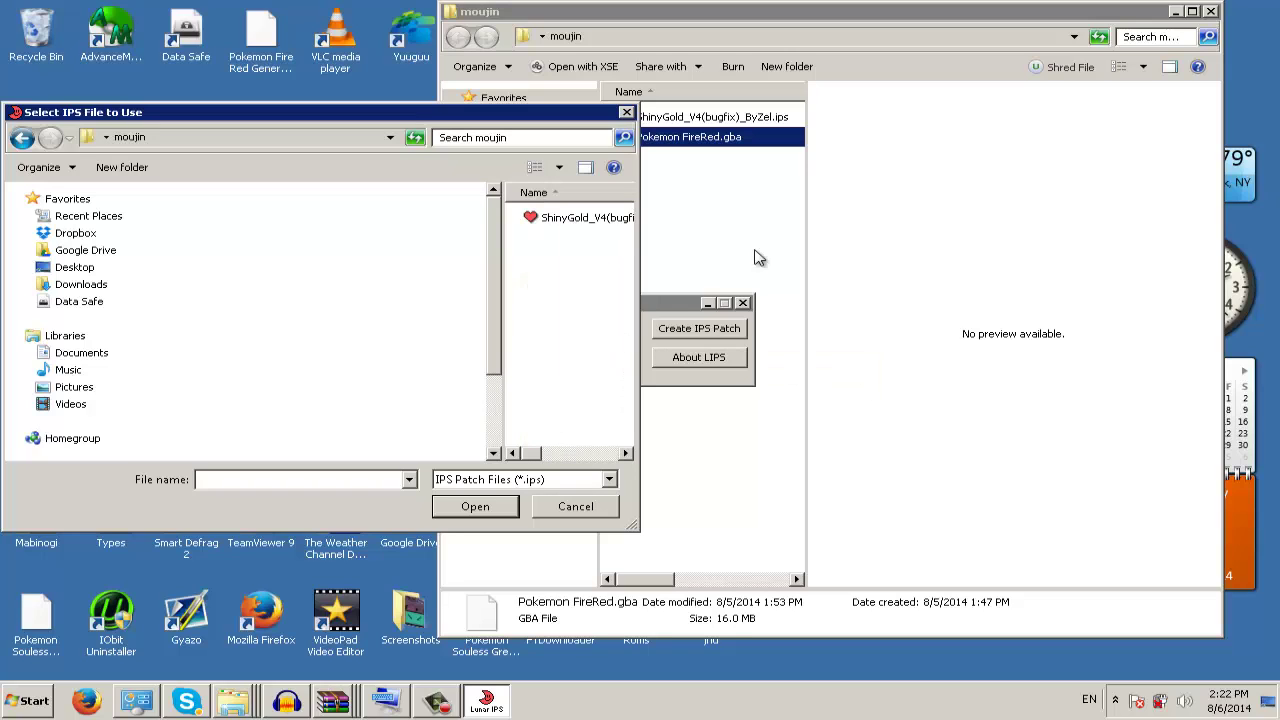
- Apply the ShinyGold_V4(bugfix)_ByZel.ips patch to Pokemon FireRed.gba and close Lunar IPS
double_click(605, 217)
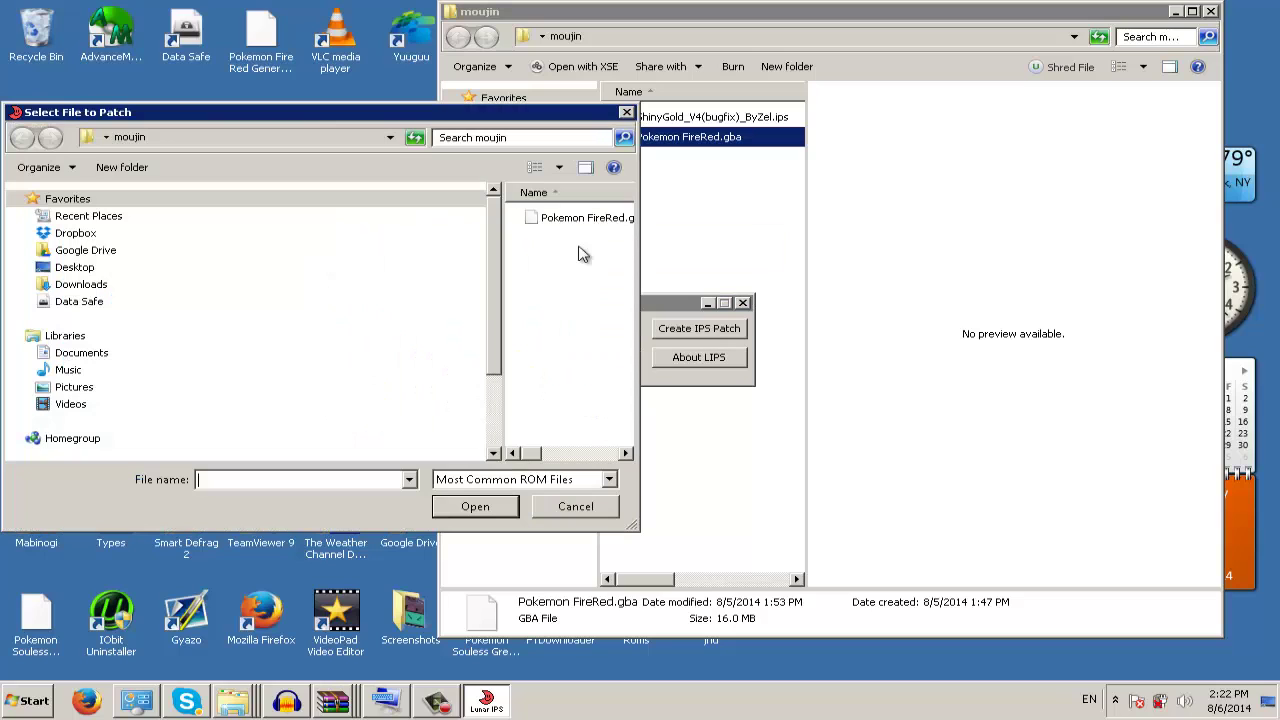
double_click(582, 228)
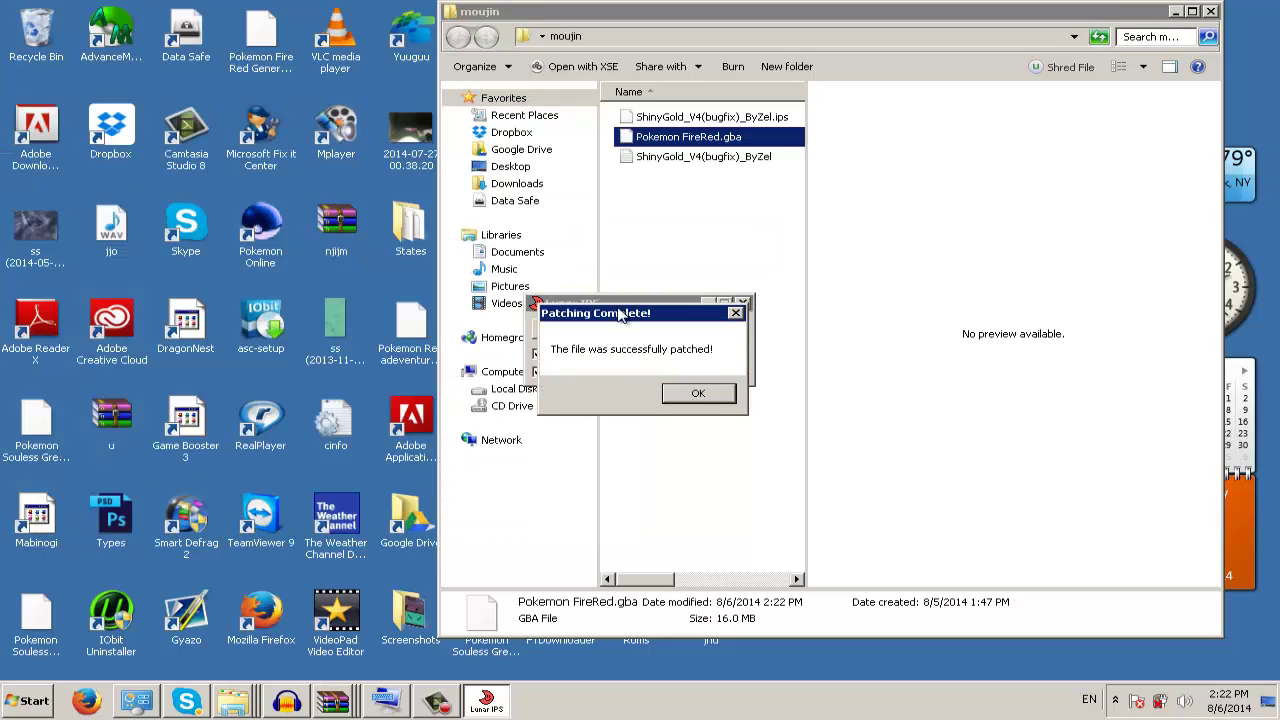
left_click(692, 393)
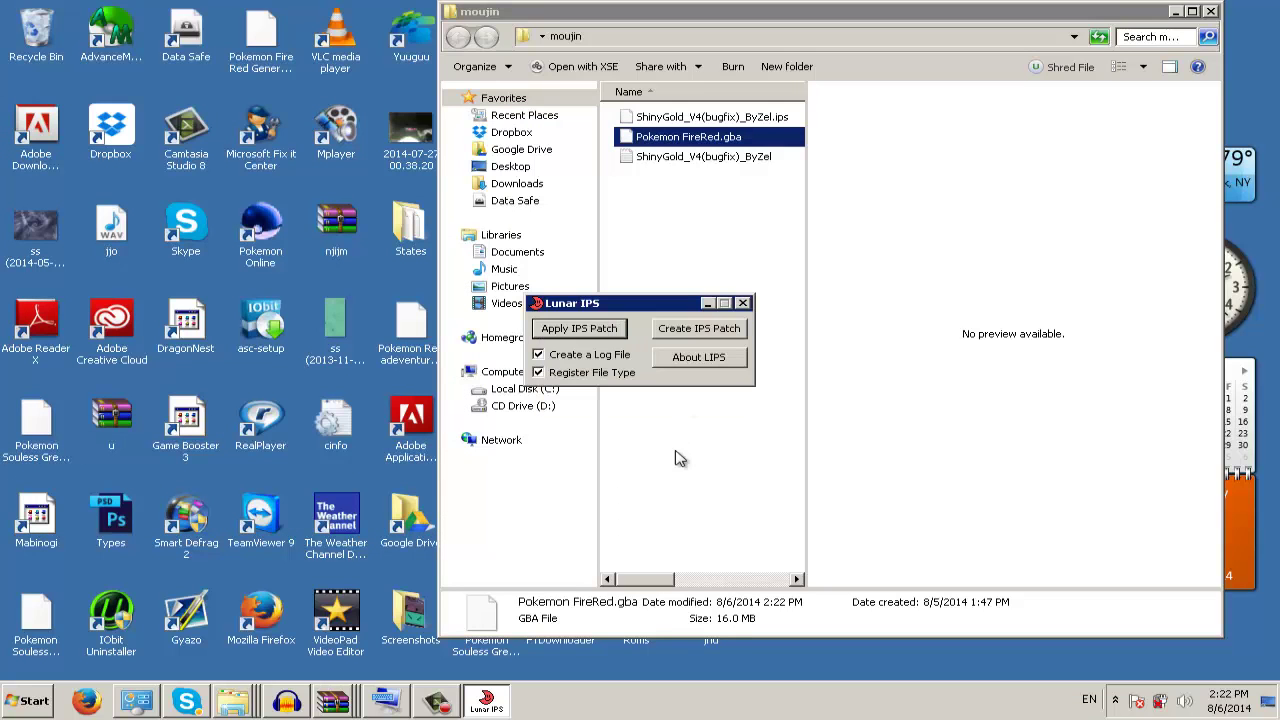
left_click(742, 303)
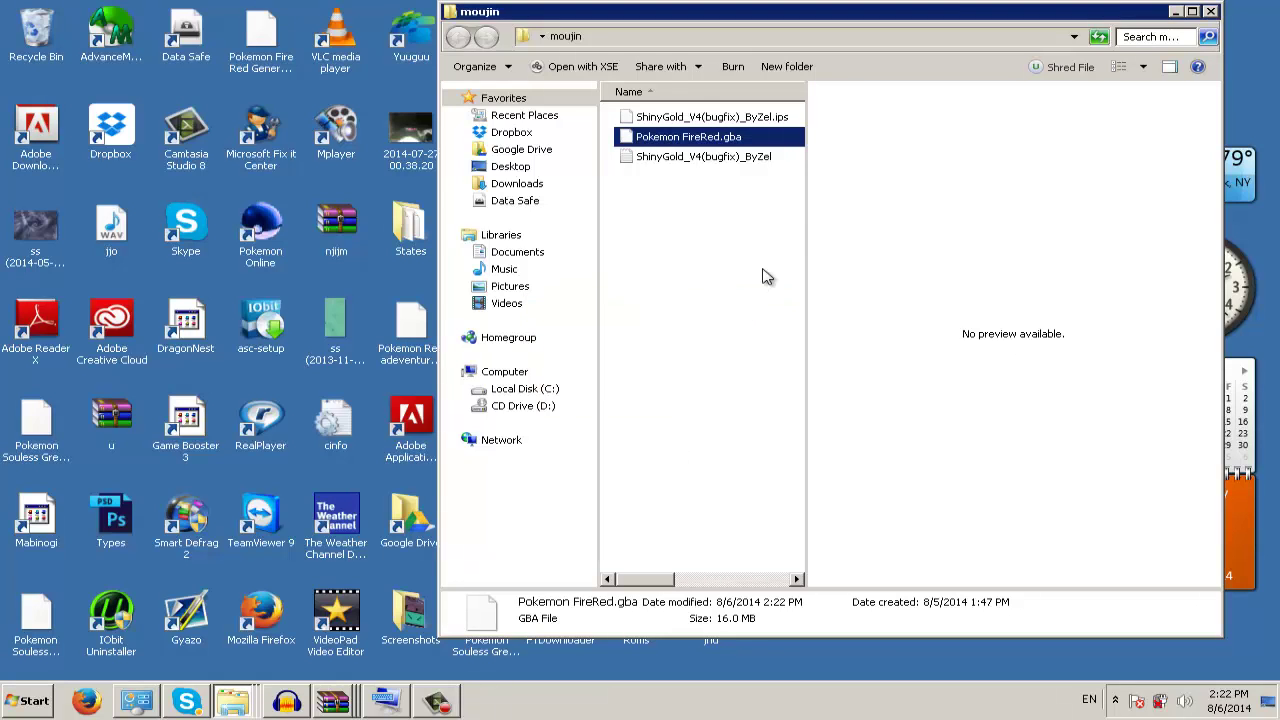
- Move the moujin folder window aside and launch the VisualBoyAdvance emulator from the desktop
left_click_drag(955, 12, 615, 30)
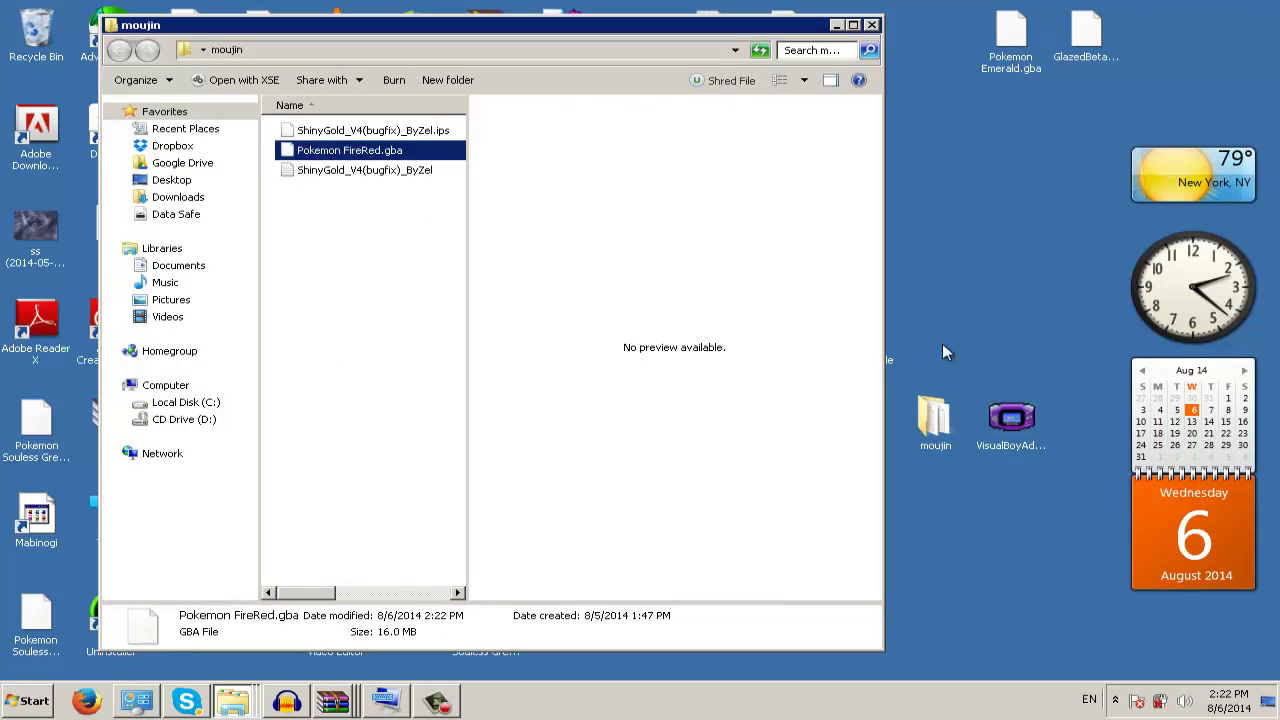
double_click(1000, 445)
left_click(690, 370)
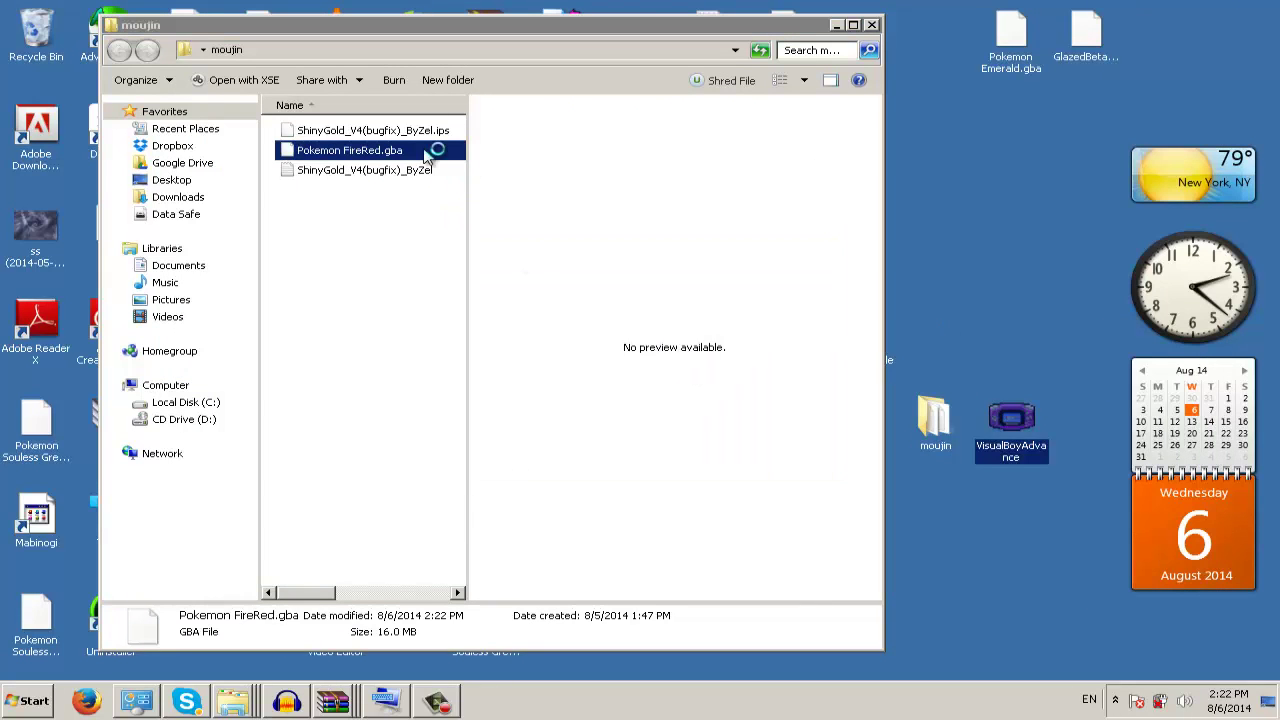
- Open the patched Pokemon FireRed.gba from the desktop's moujin folder in the emulator and enlarge the emulator window
left_click(405, 330)
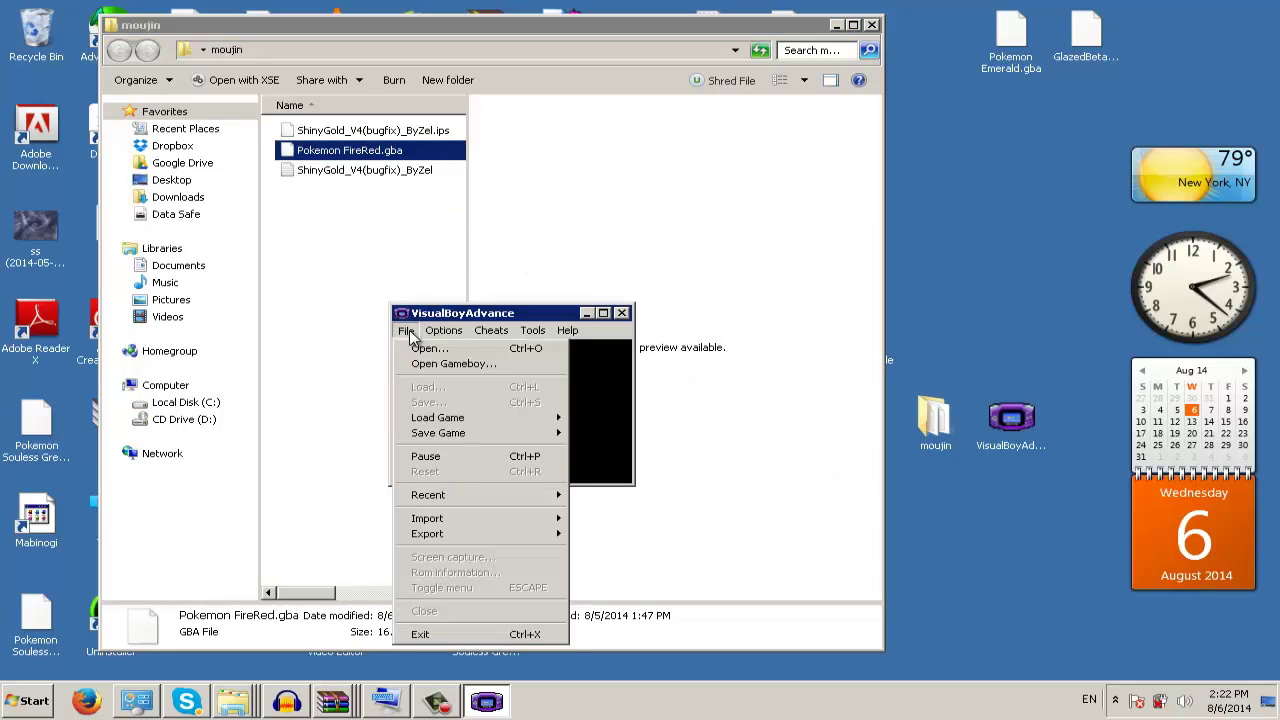
left_click(422, 345)
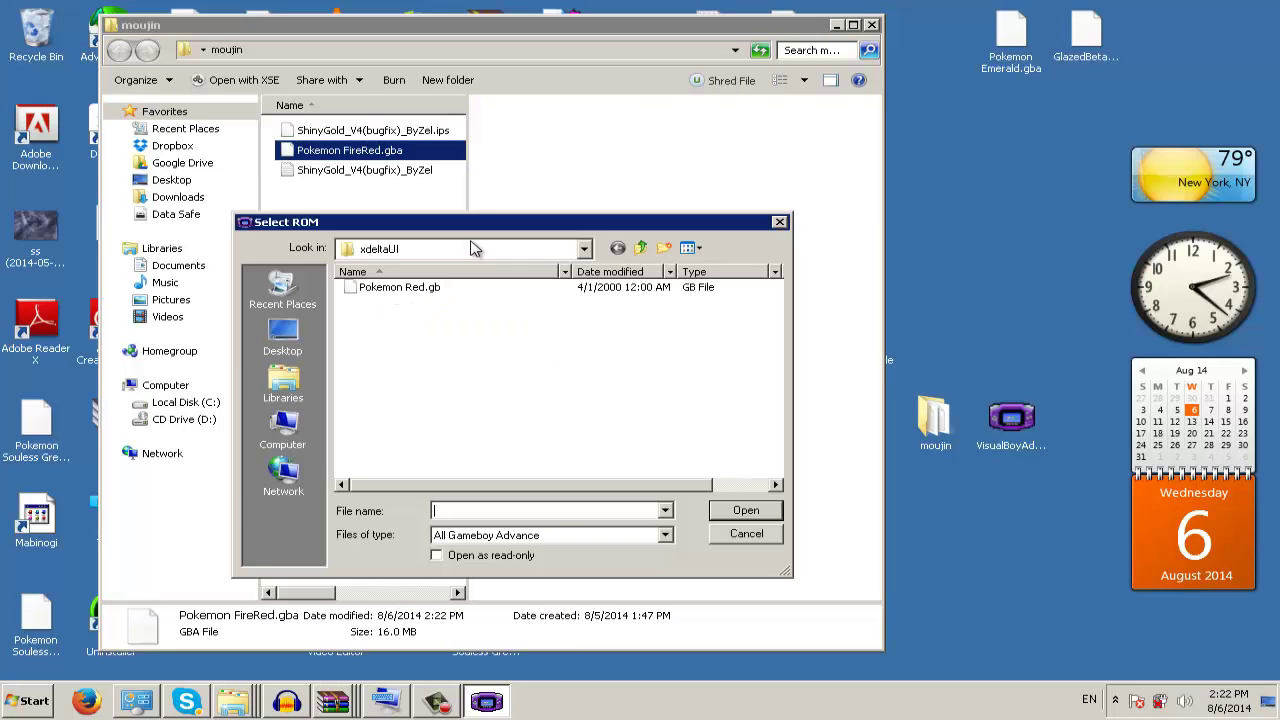
left_click(298, 336)
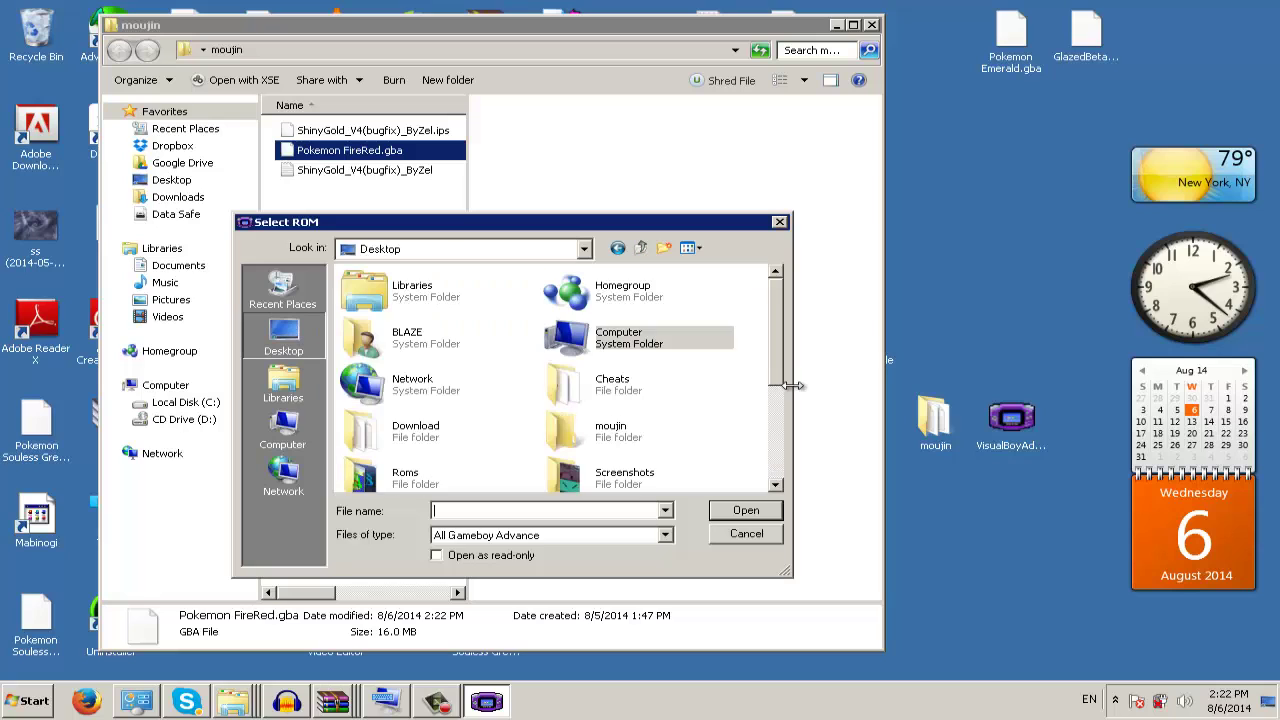
left_click_drag(777, 329, 780, 375)
scroll(780, 375, "down", 4)
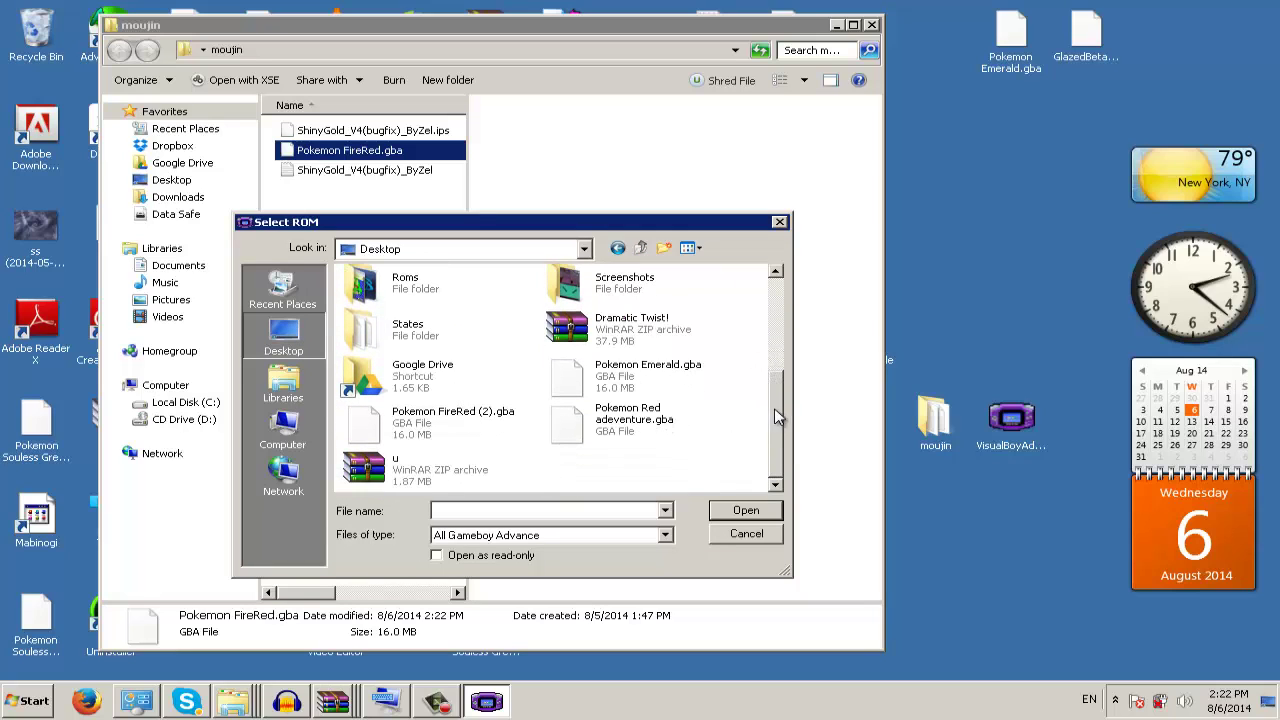
scroll(783, 403, "up", 3)
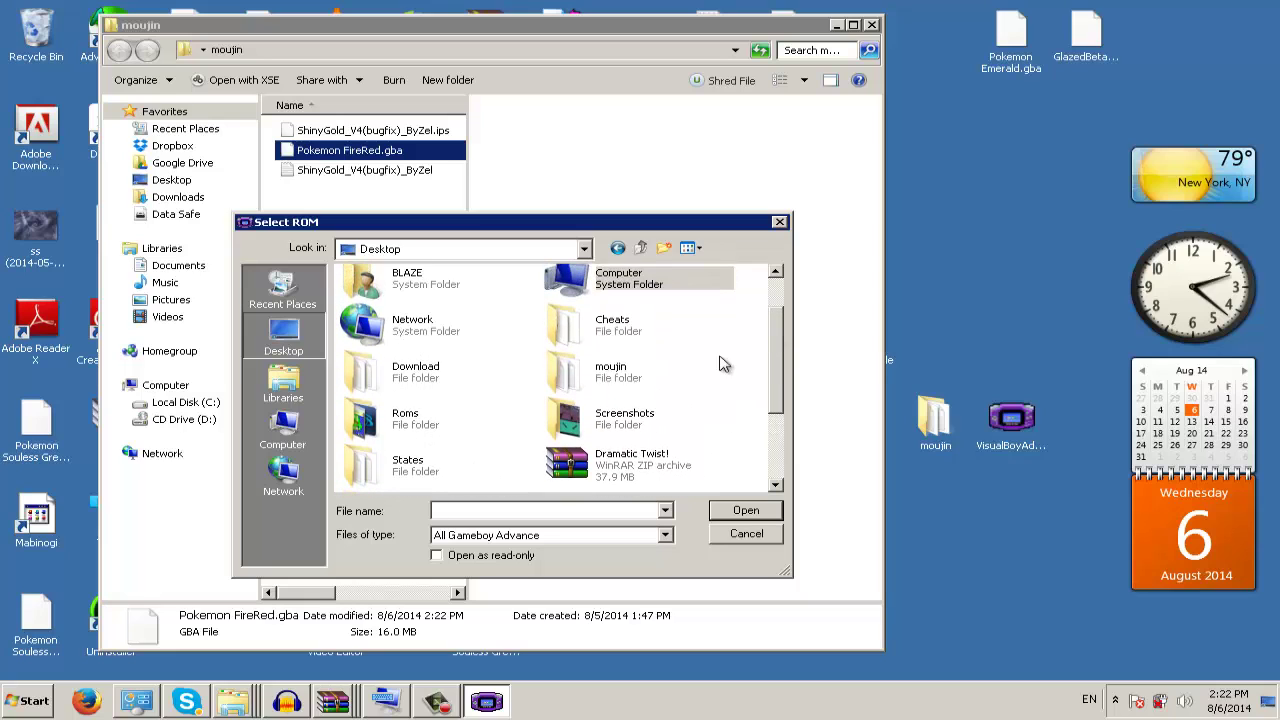
double_click(614, 390)
double_click(442, 287)
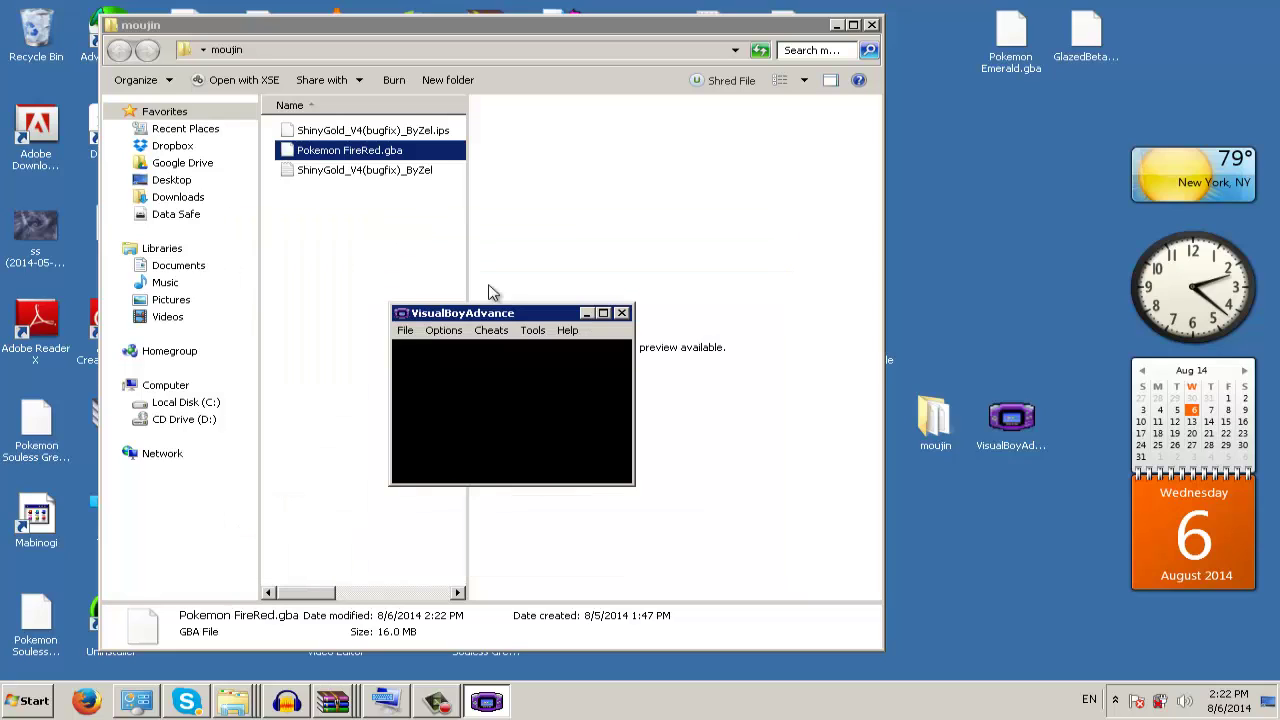
left_click_drag(633, 484, 785, 598)
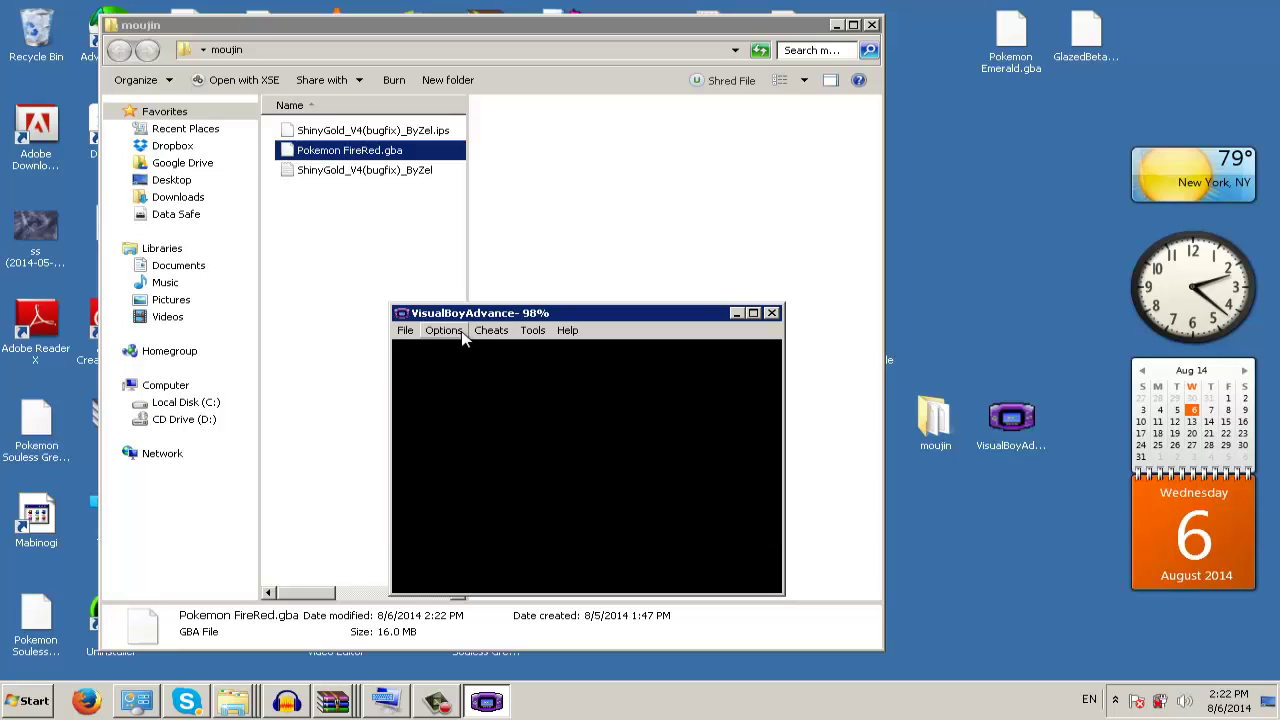
- Review the key assignments of joypad 1, including Button A, and accept the configuration
left_click(532, 330)
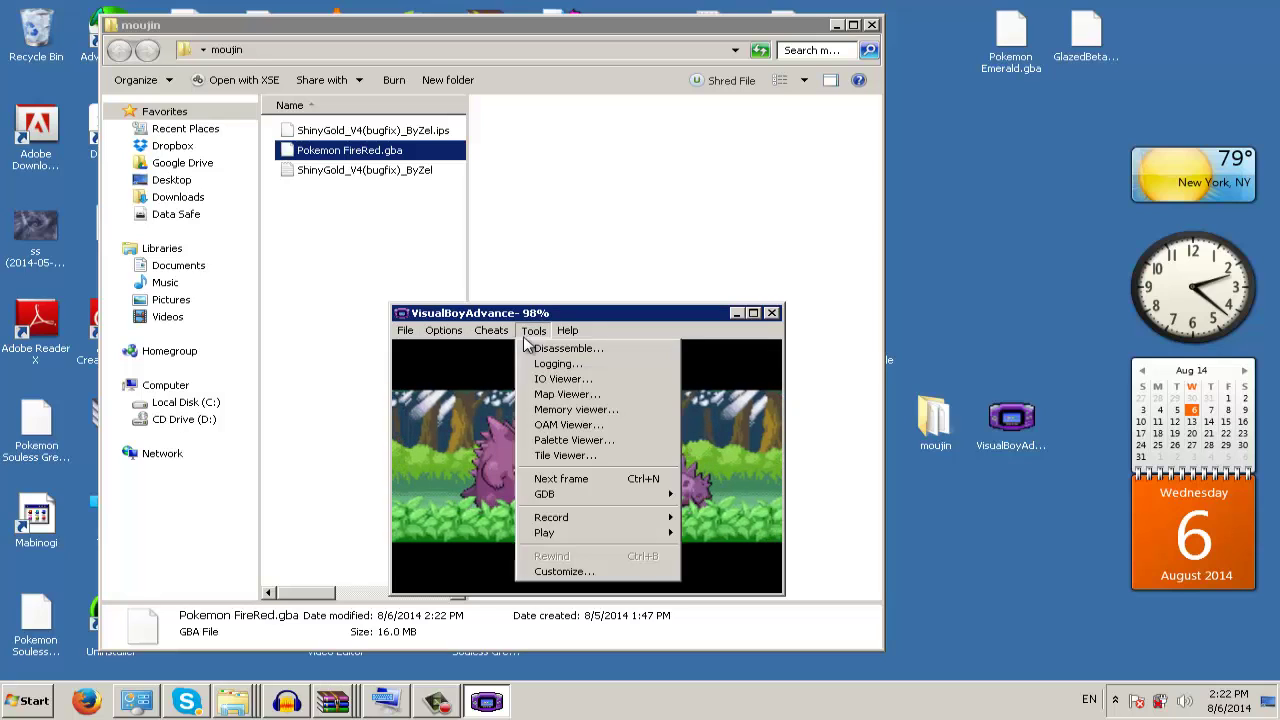
mouse_move(459, 330)
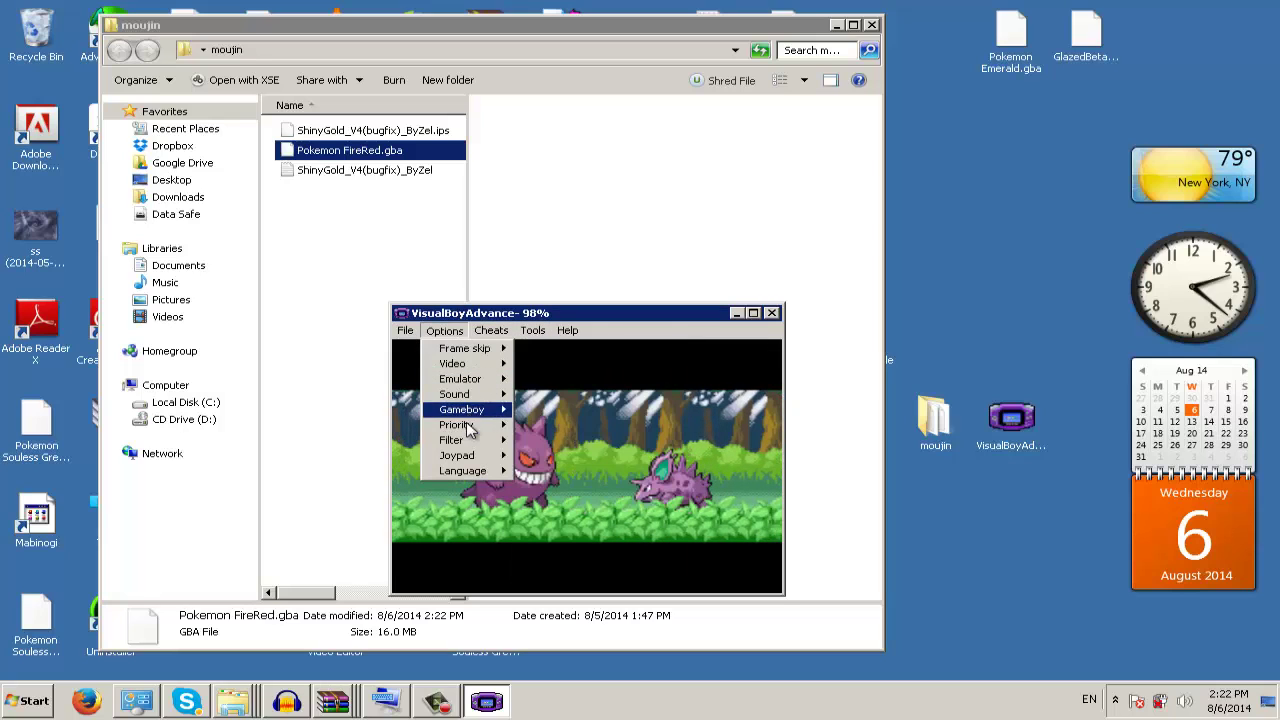
mouse_move(480, 425)
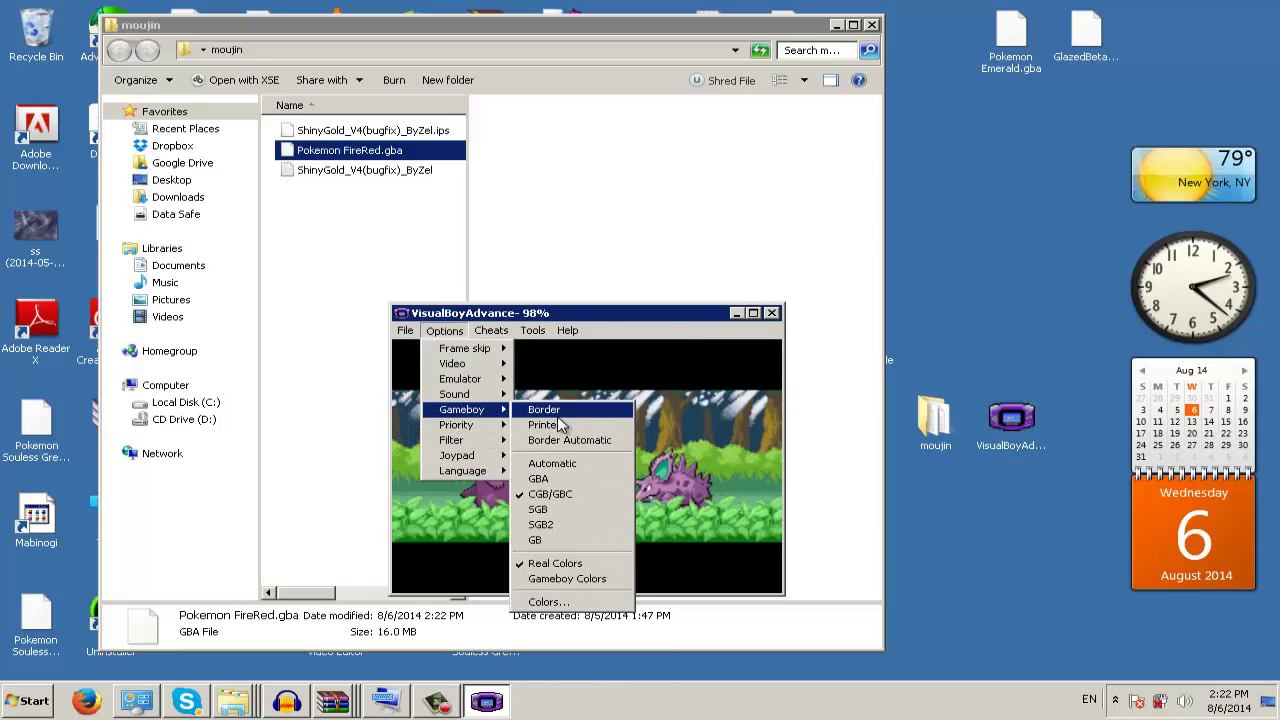
mouse_move(476, 455)
mouse_move(545, 451)
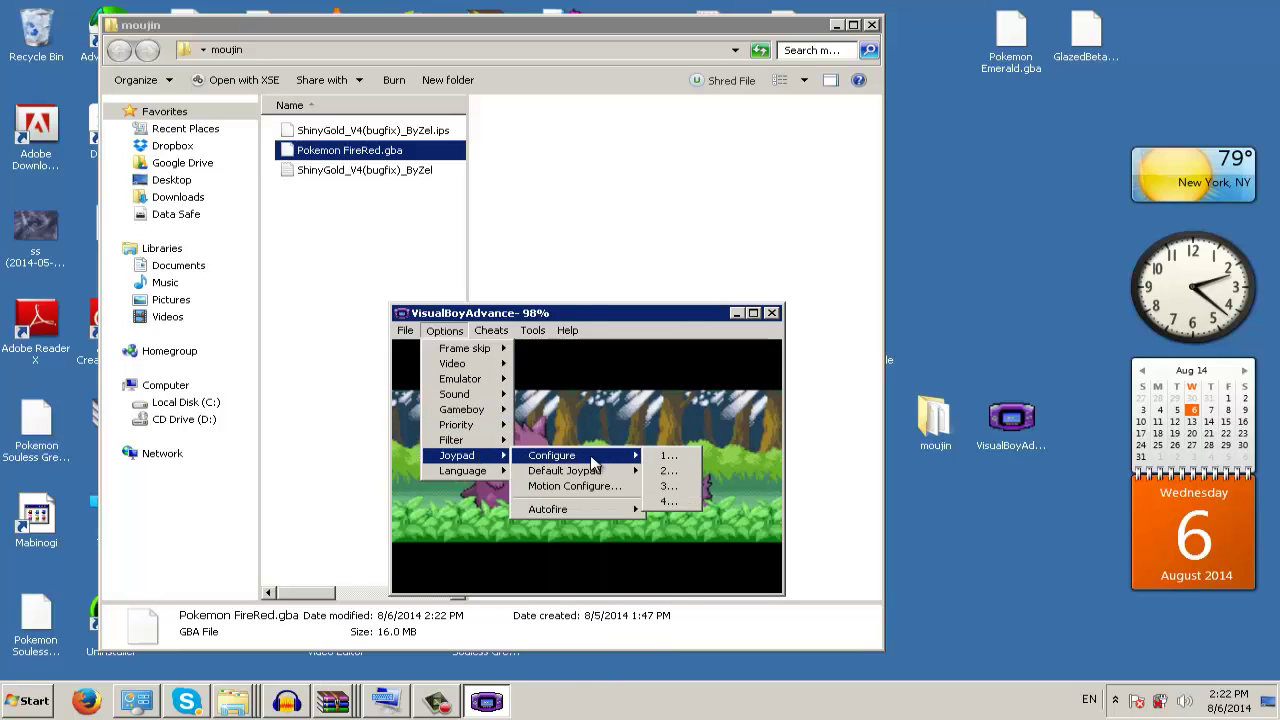
left_click(664, 453)
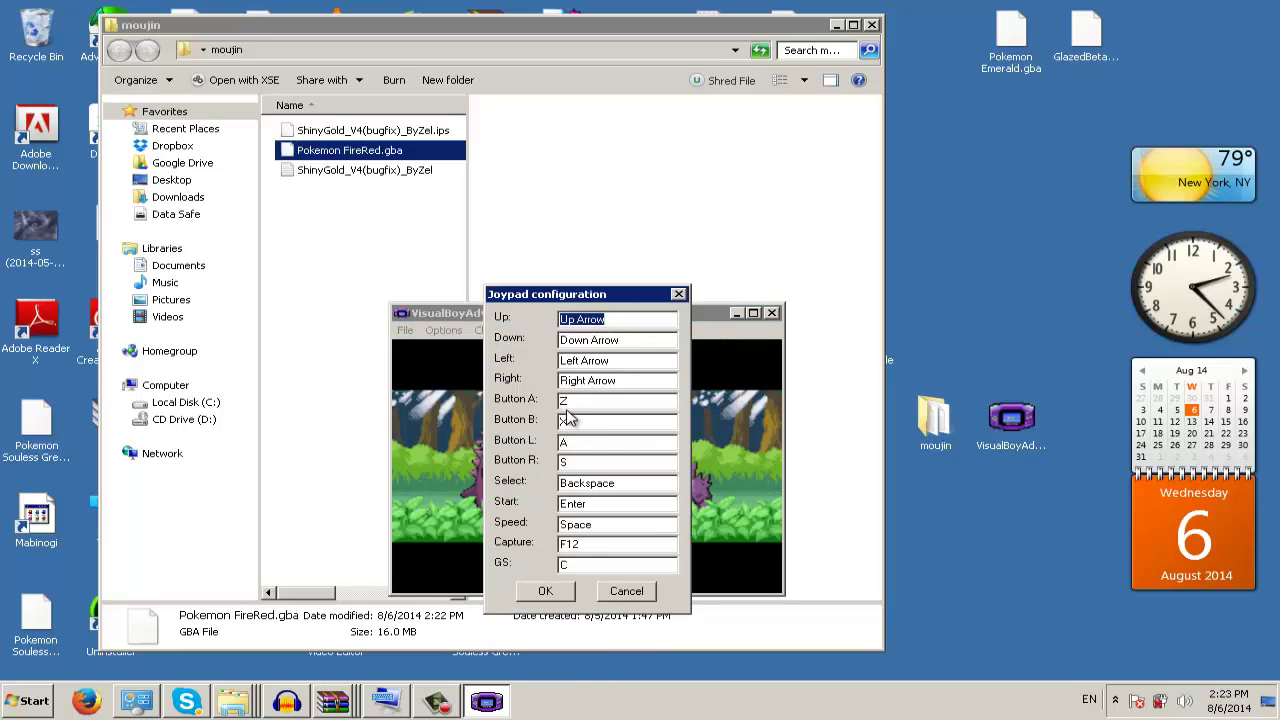
left_click(572, 402)
left_click(568, 594)
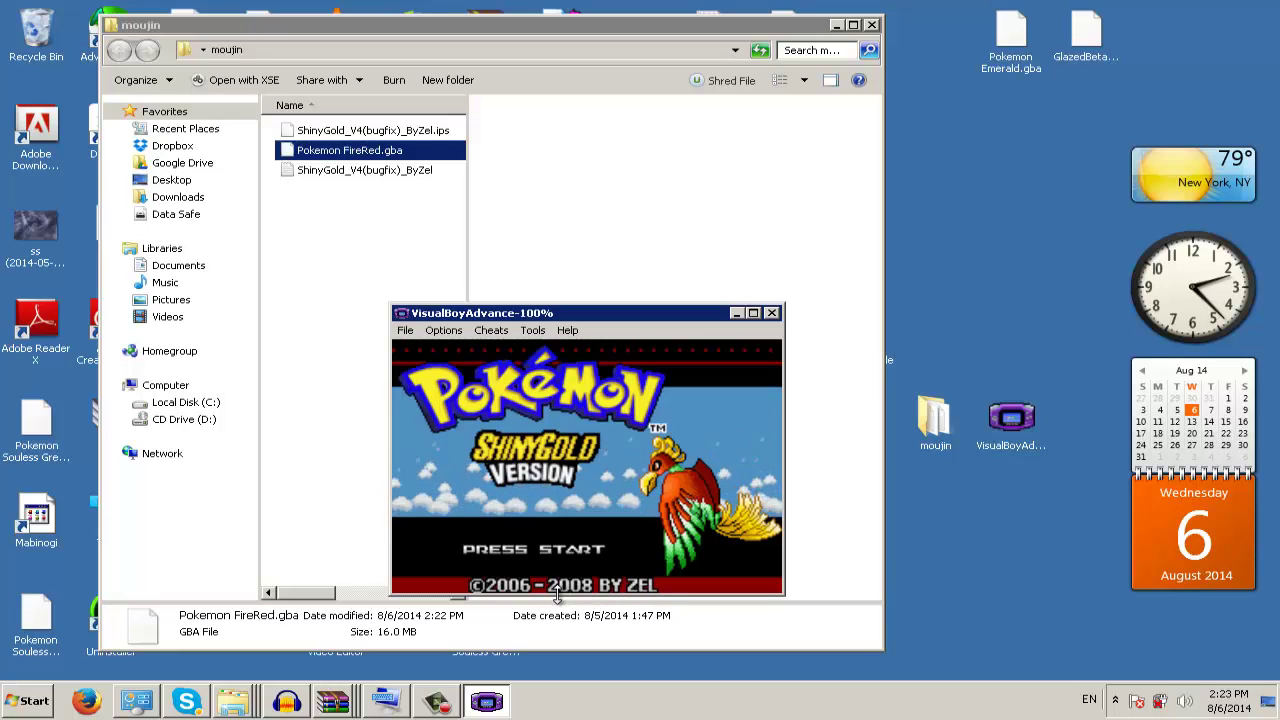
- Close the emulator and minimize the moujin folder window to show the desktop
left_click(771, 314)
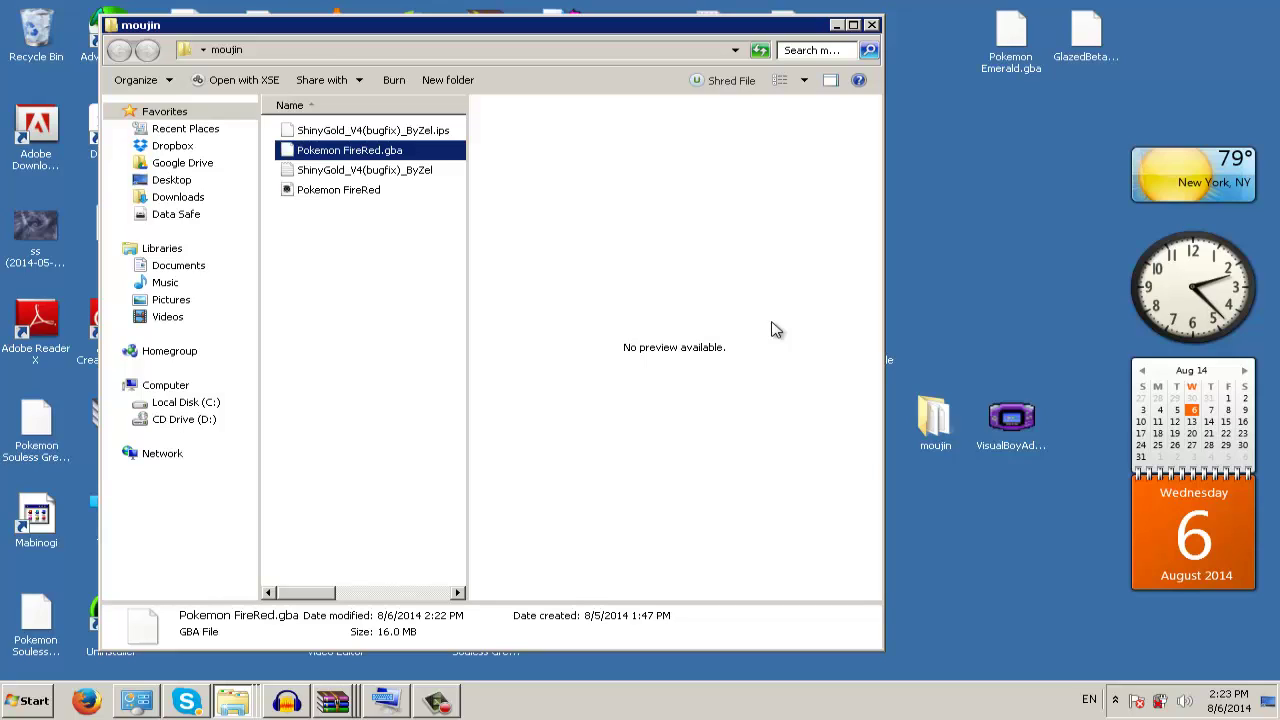
double_click(820, 26)
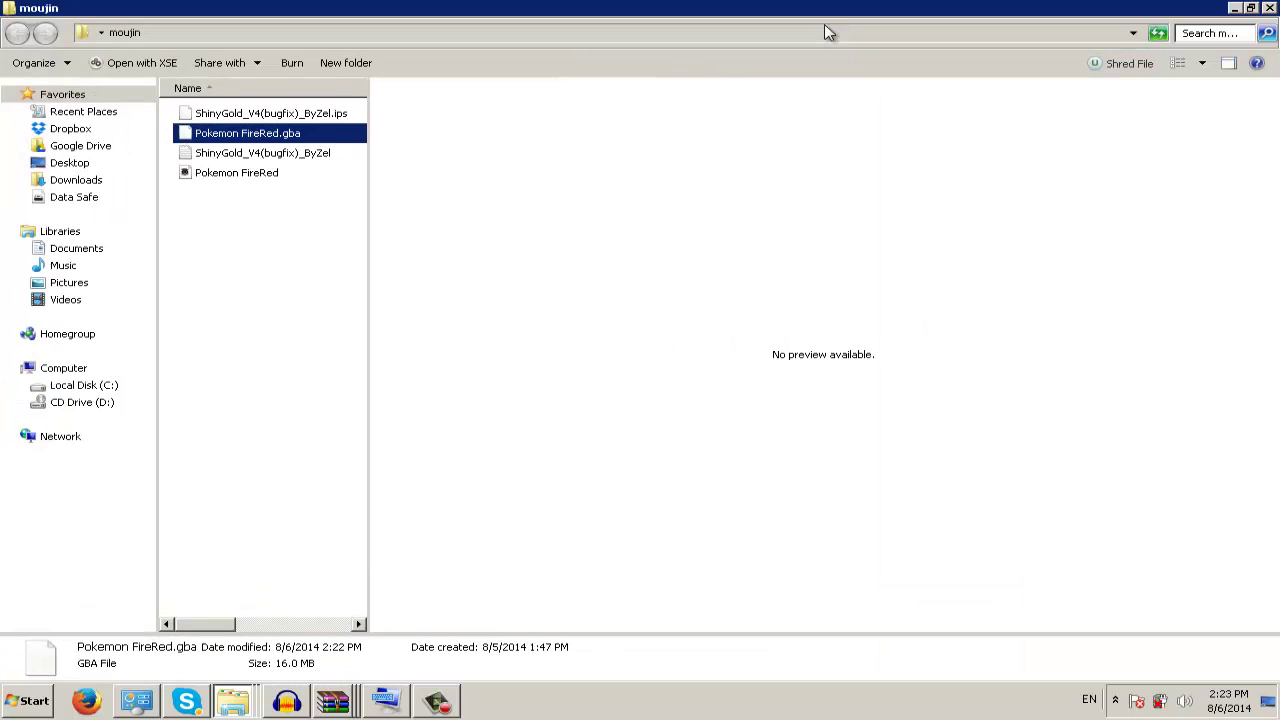
left_click(1235, 8)
double_click(857, 127)
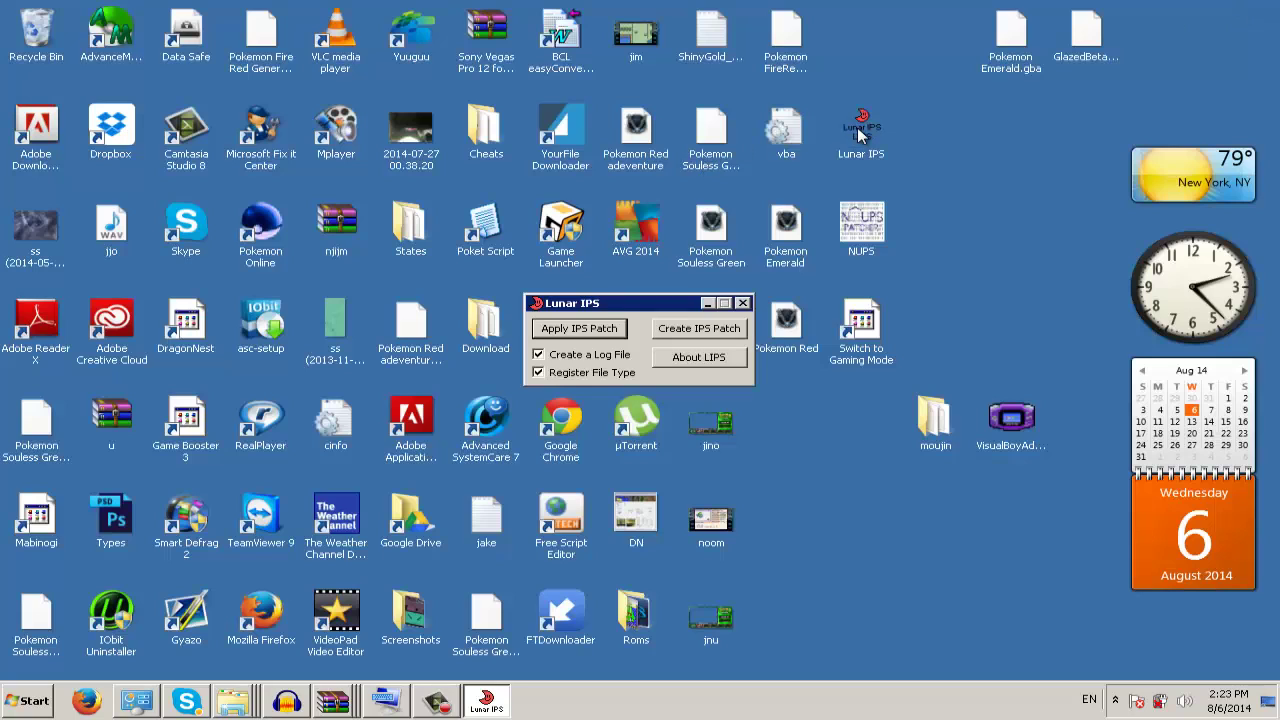
left_click(588, 336)
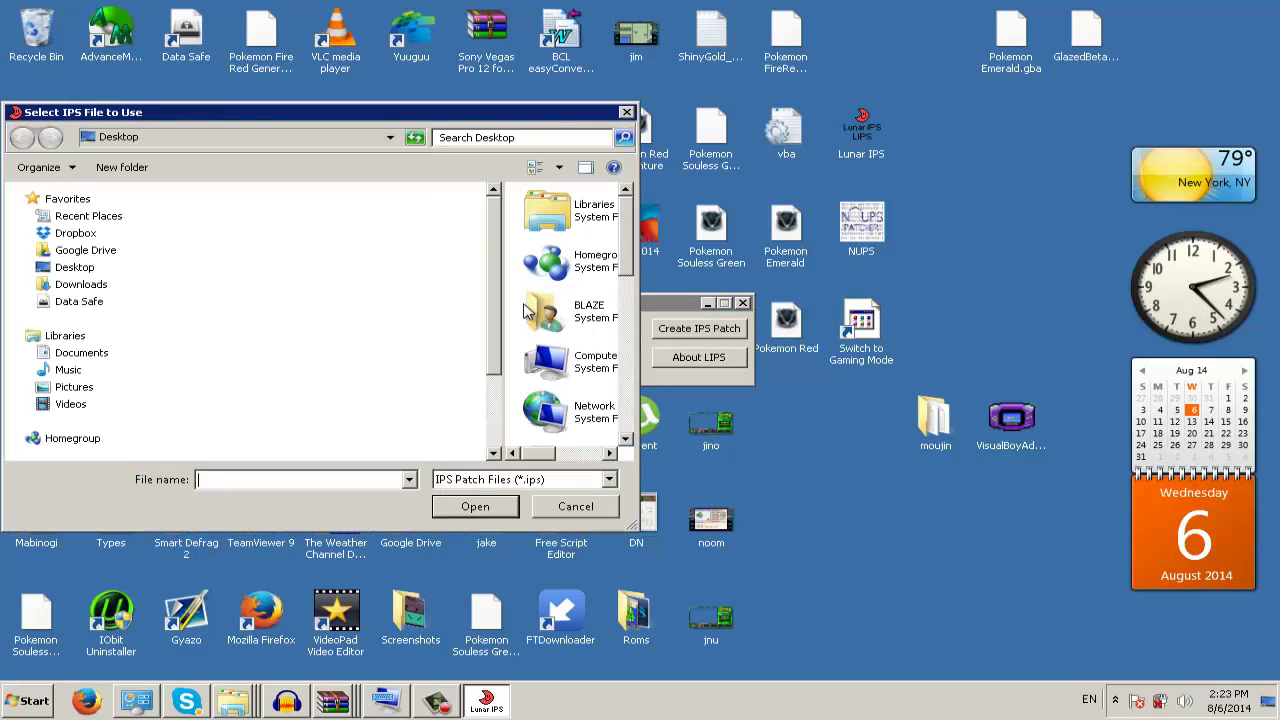
left_click_drag(628, 262, 617, 340)
scroll(617, 340, "down", 3)
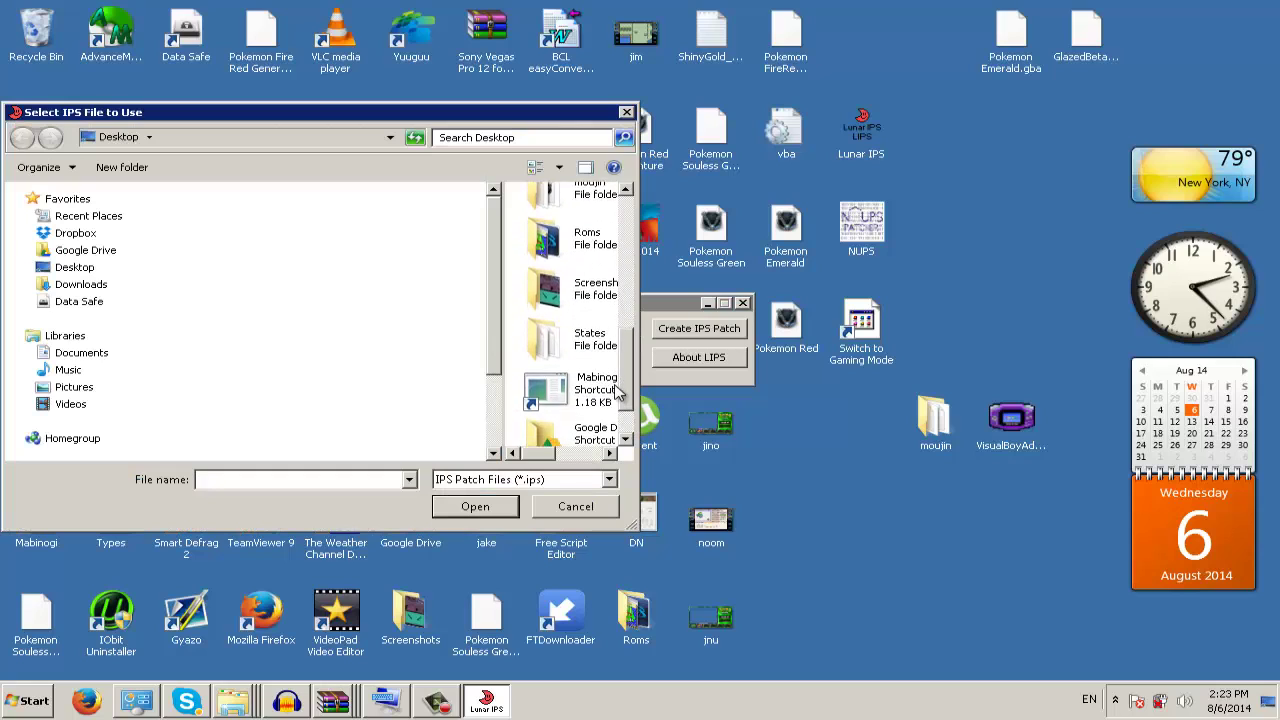
scroll(615, 345, "up", 2)
double_click(606, 313)
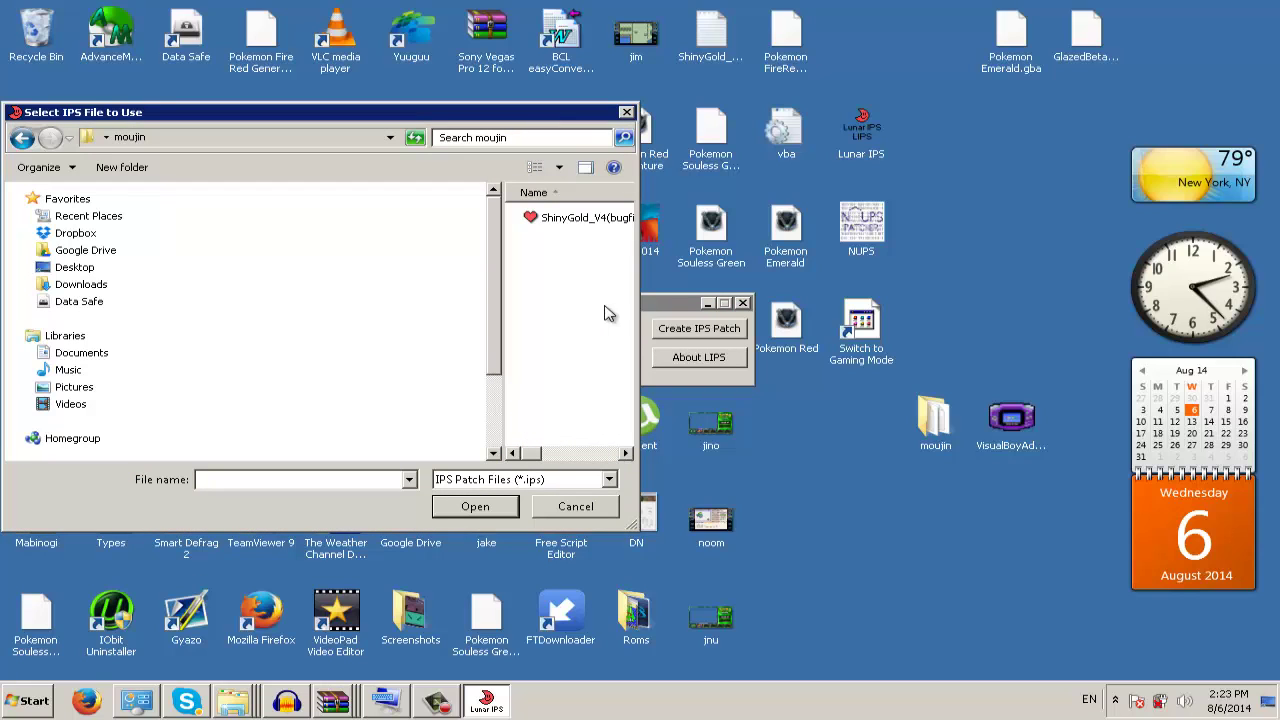
double_click(576, 223)
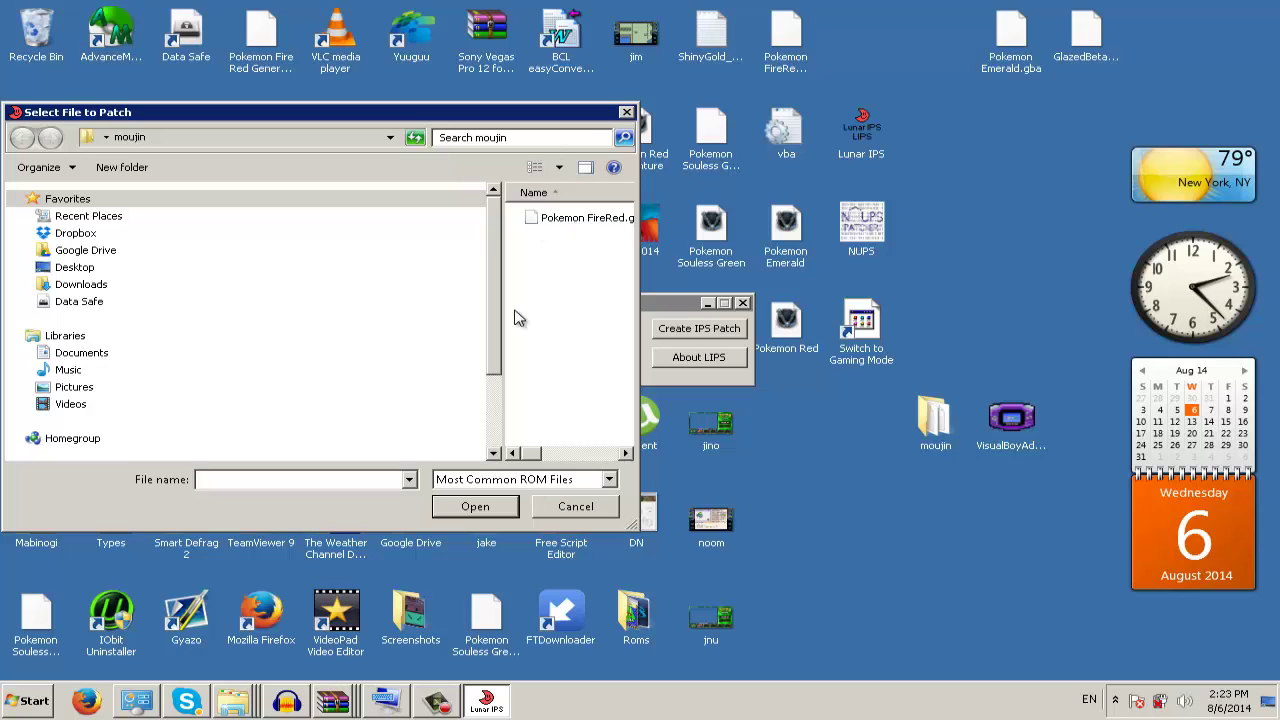
left_click(576, 507)
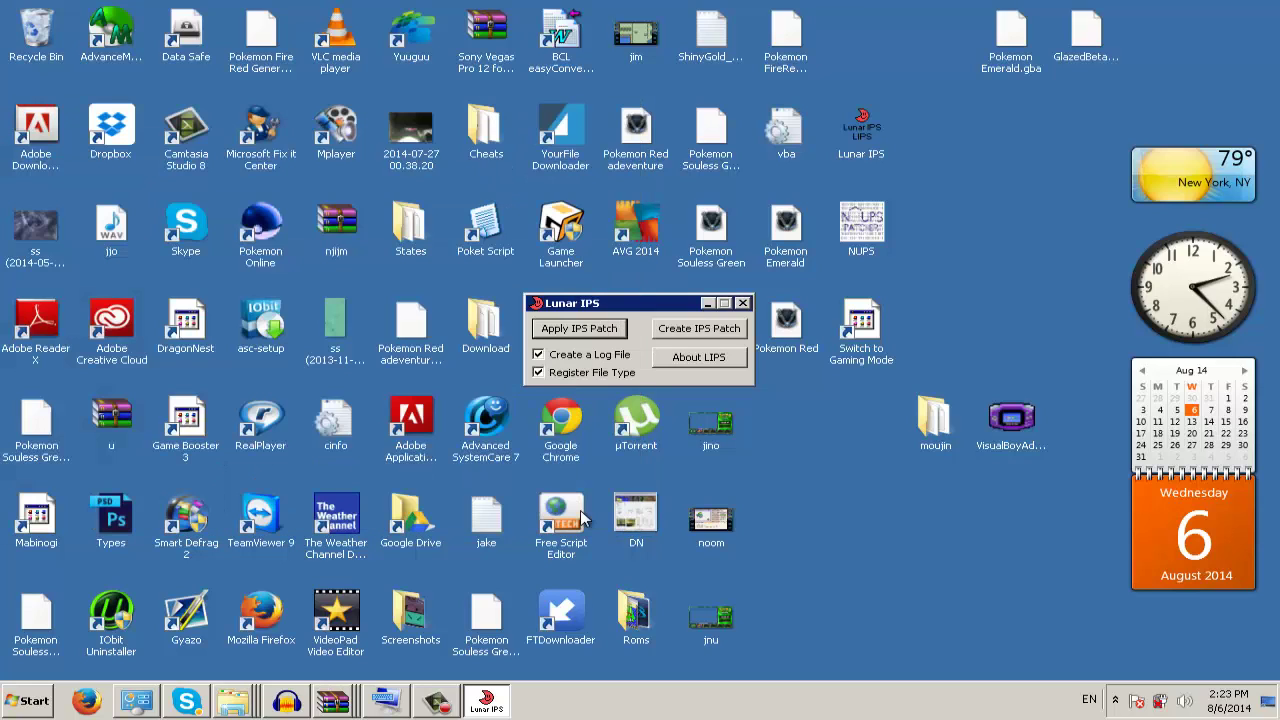
left_click(743, 302)
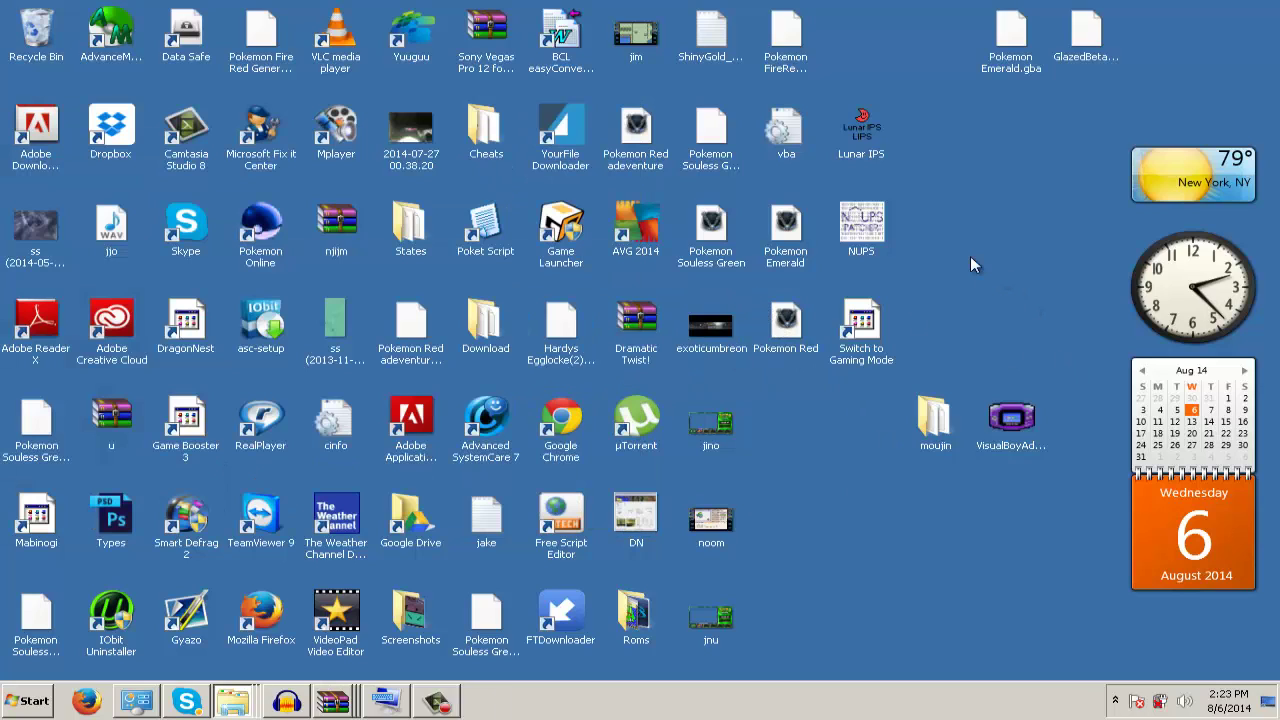
- Launch NUPS patcher, check the patch data of the UPS patch on the desktop and close the details
double_click(882, 238)
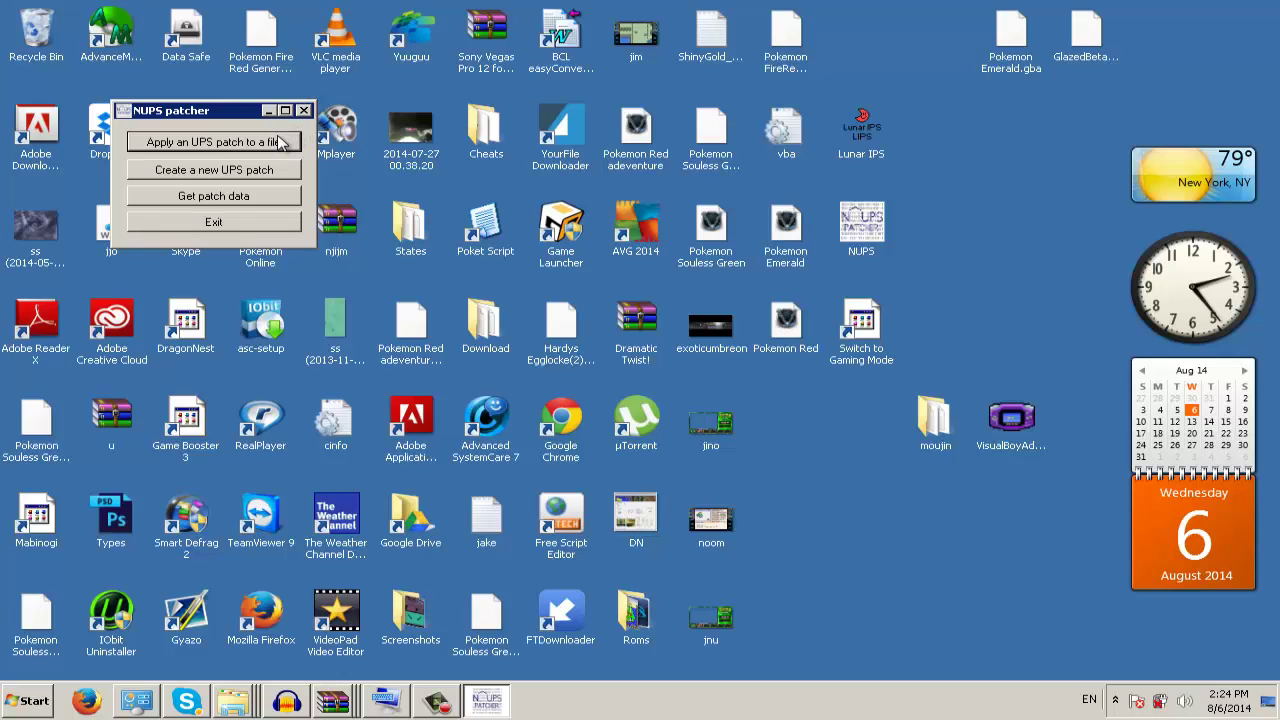
left_click(246, 195)
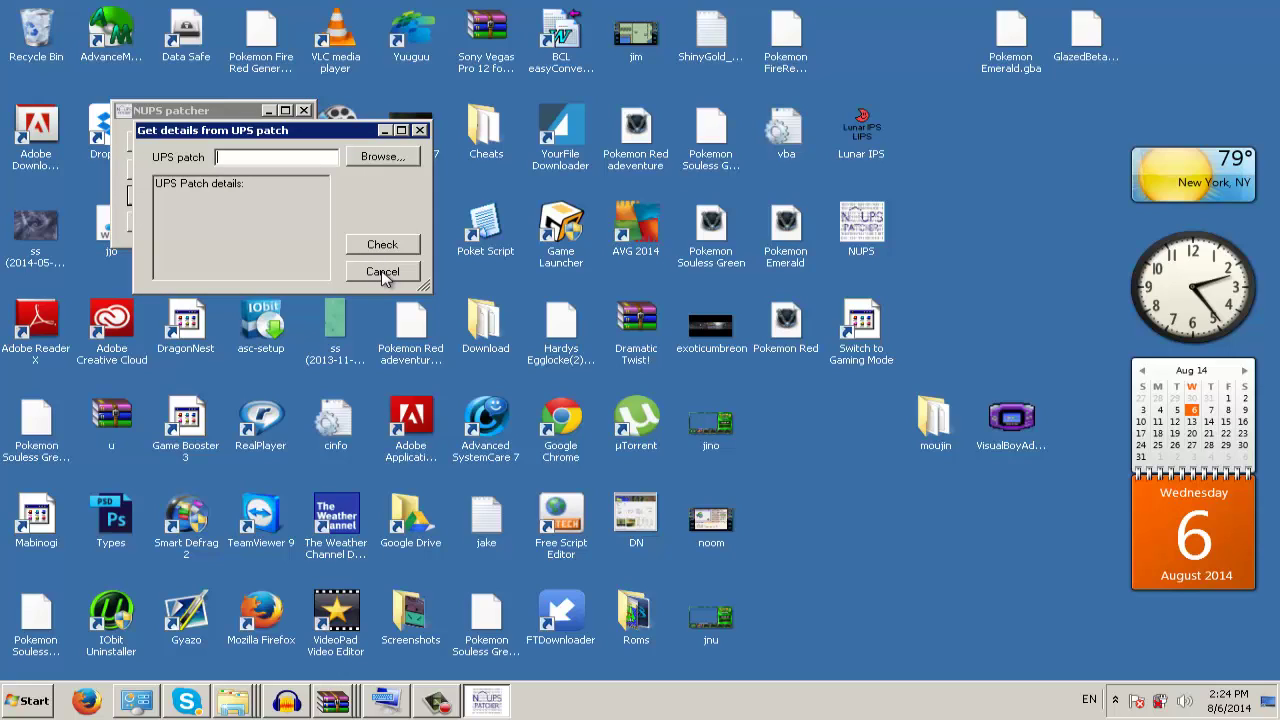
left_click(384, 157)
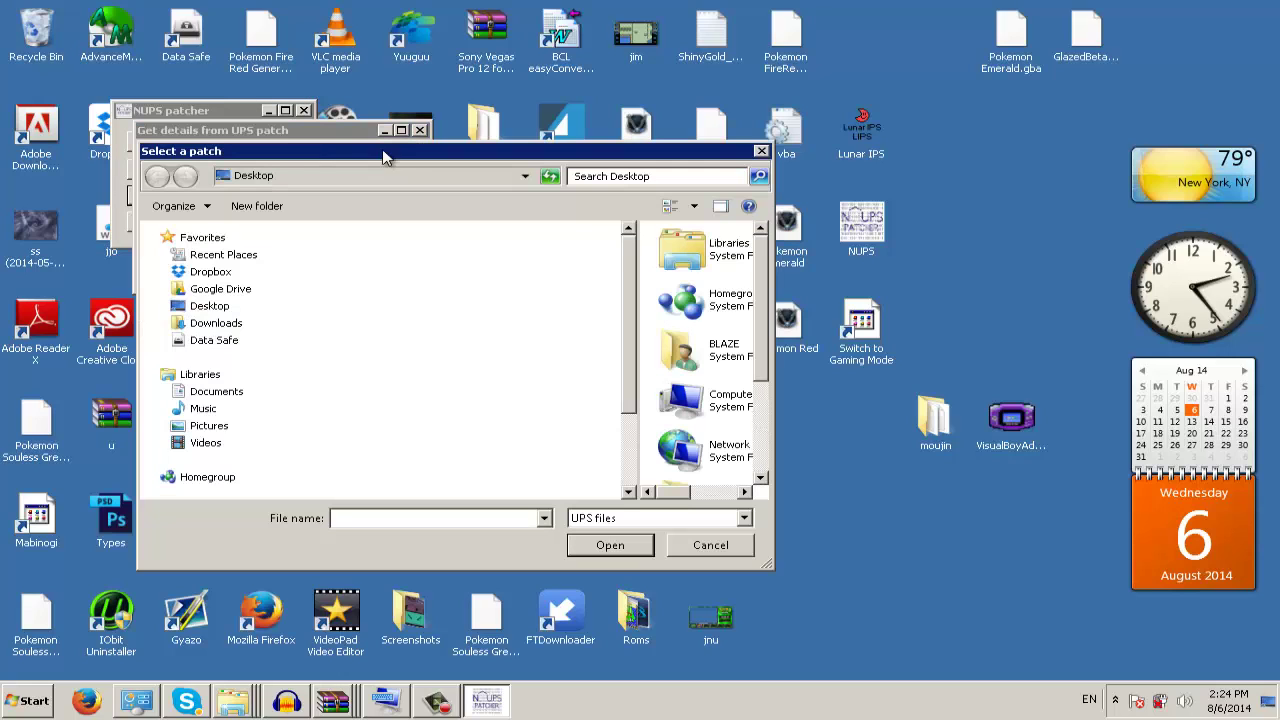
left_click_drag(762, 290, 760, 440)
double_click(724, 413)
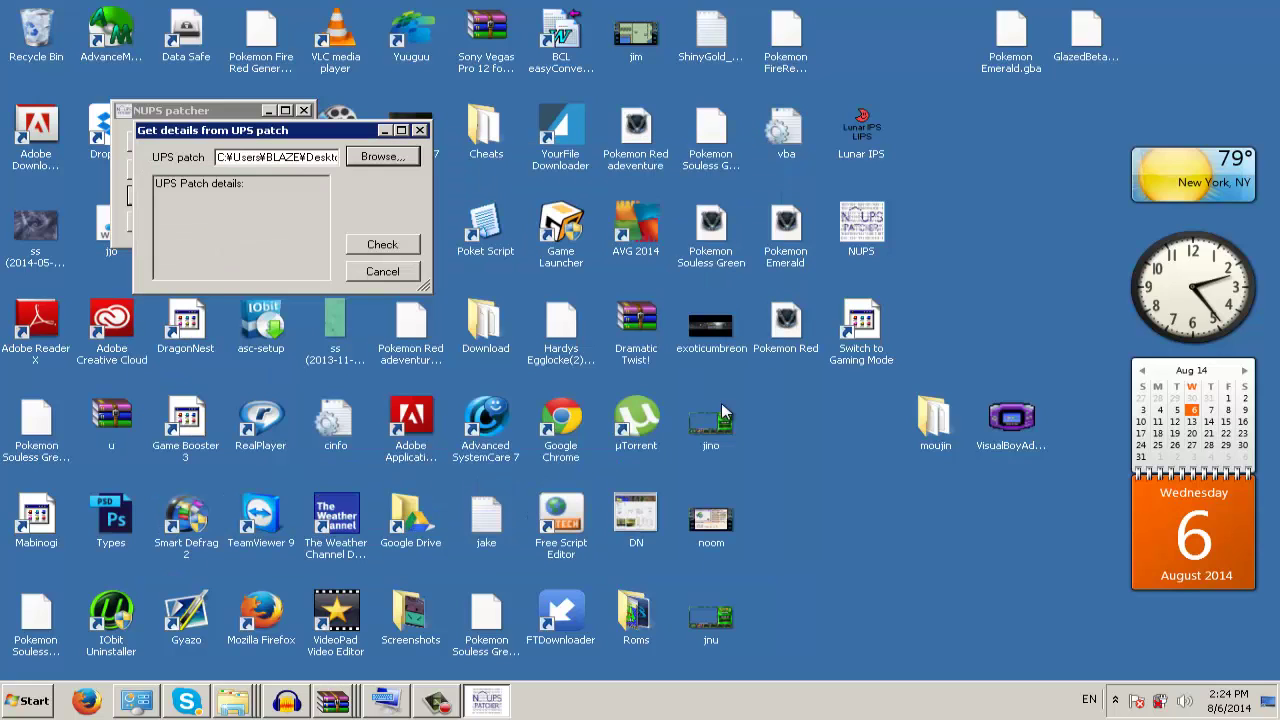
left_click(388, 248)
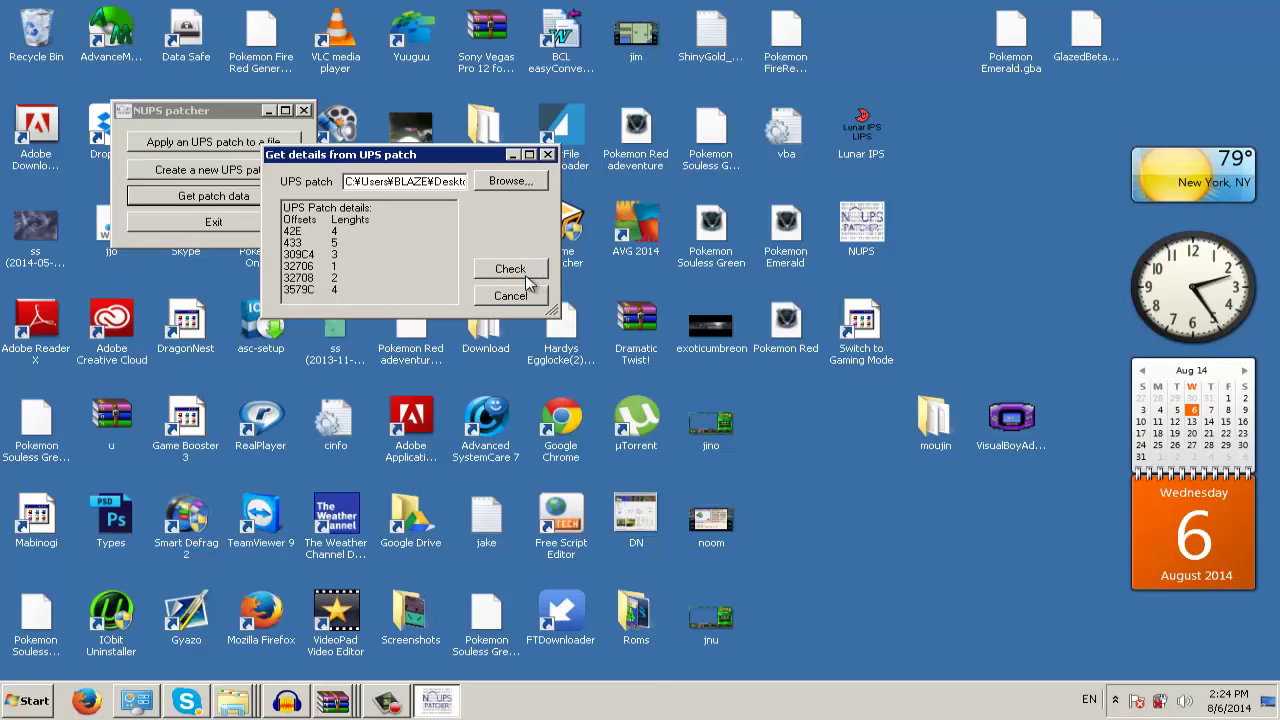
key("ctrl+shift+Escape")
left_click(1080, 14)
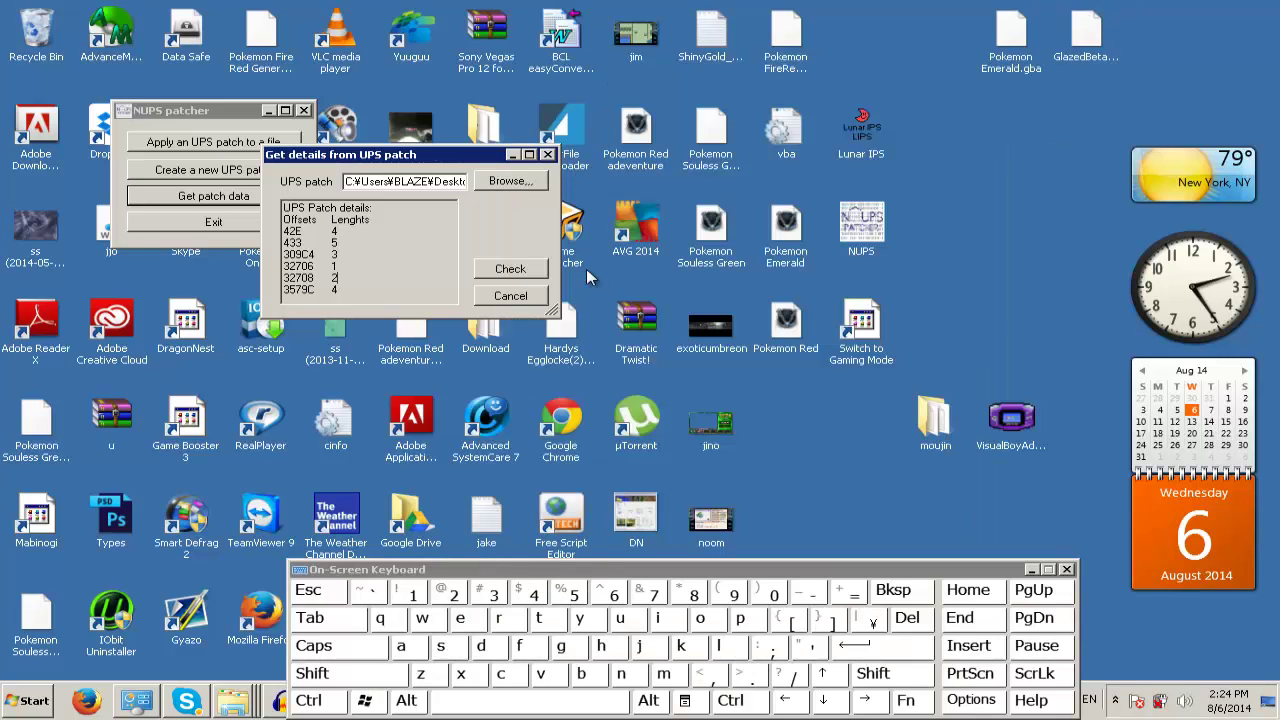
left_click(492, 299)
- Start applying a UPS patch to a file in NUPS patcher, leaving the file selection empty
left_click(247, 146)
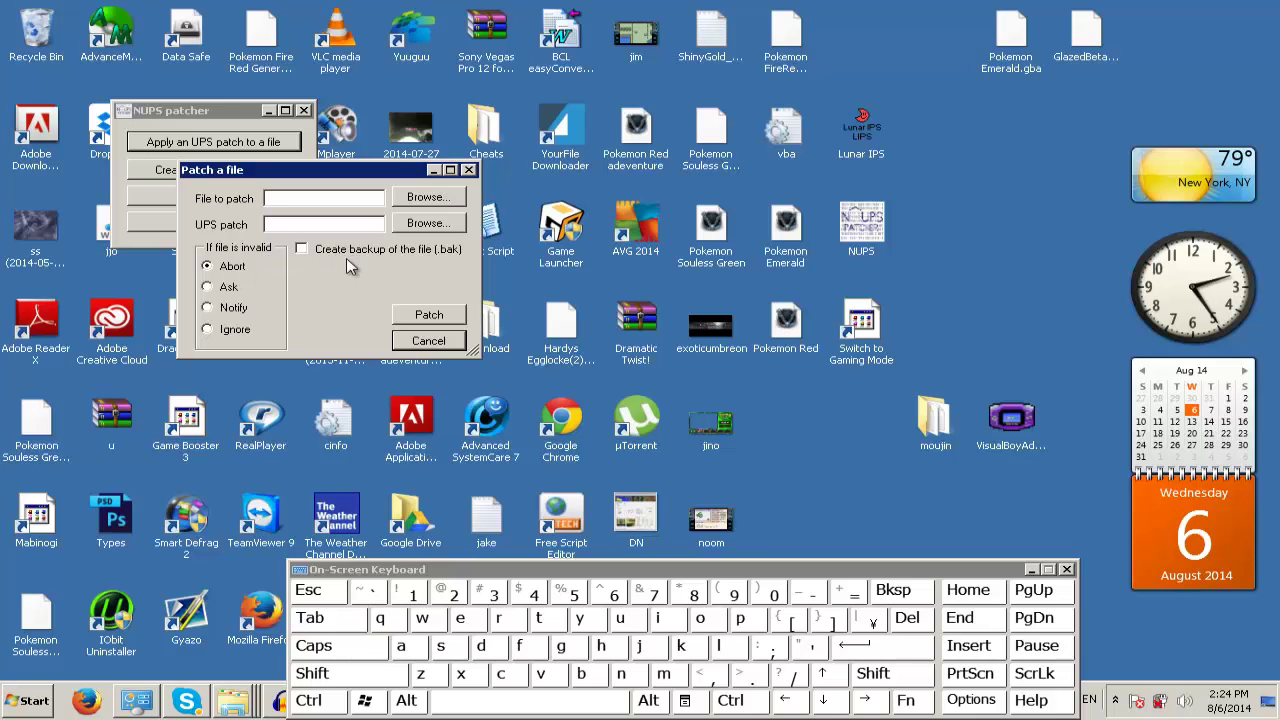
left_click(450, 197)
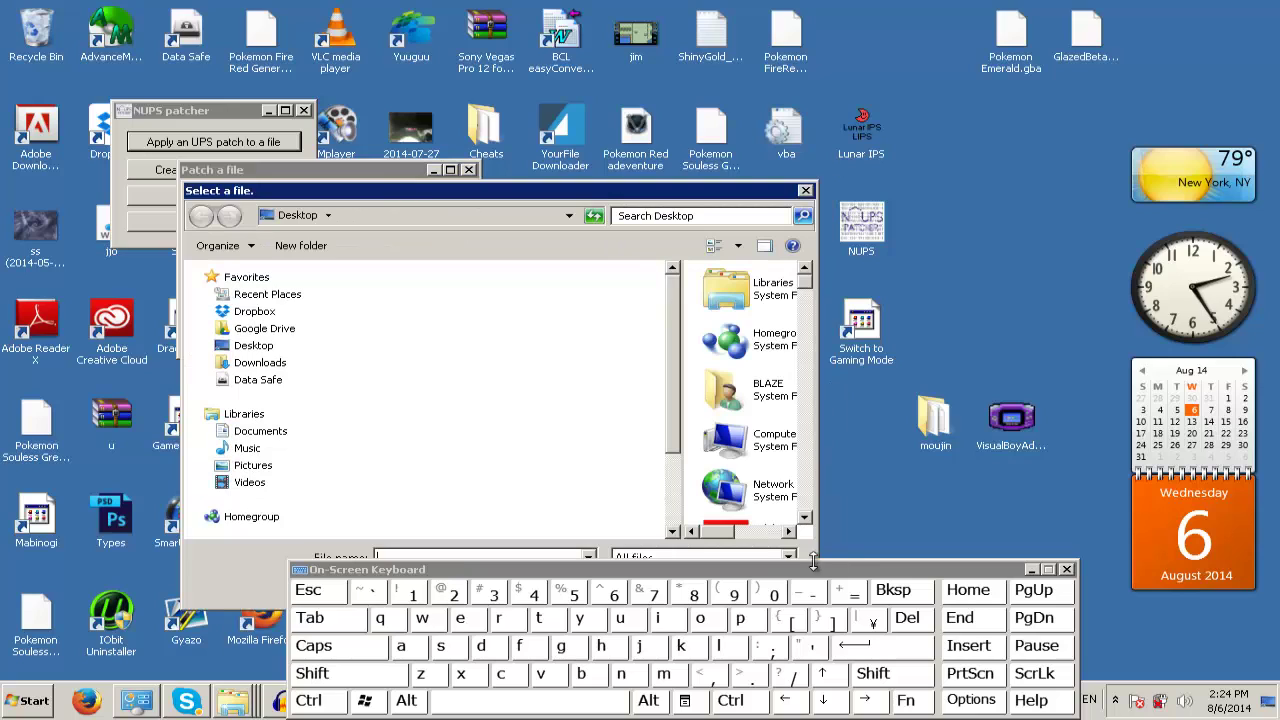
left_click(805, 190)
- Move Pokemon Emerald.gba and the GlazedBeta6D.ups patch from the desktop into the moujin folder
left_click(795, 55)
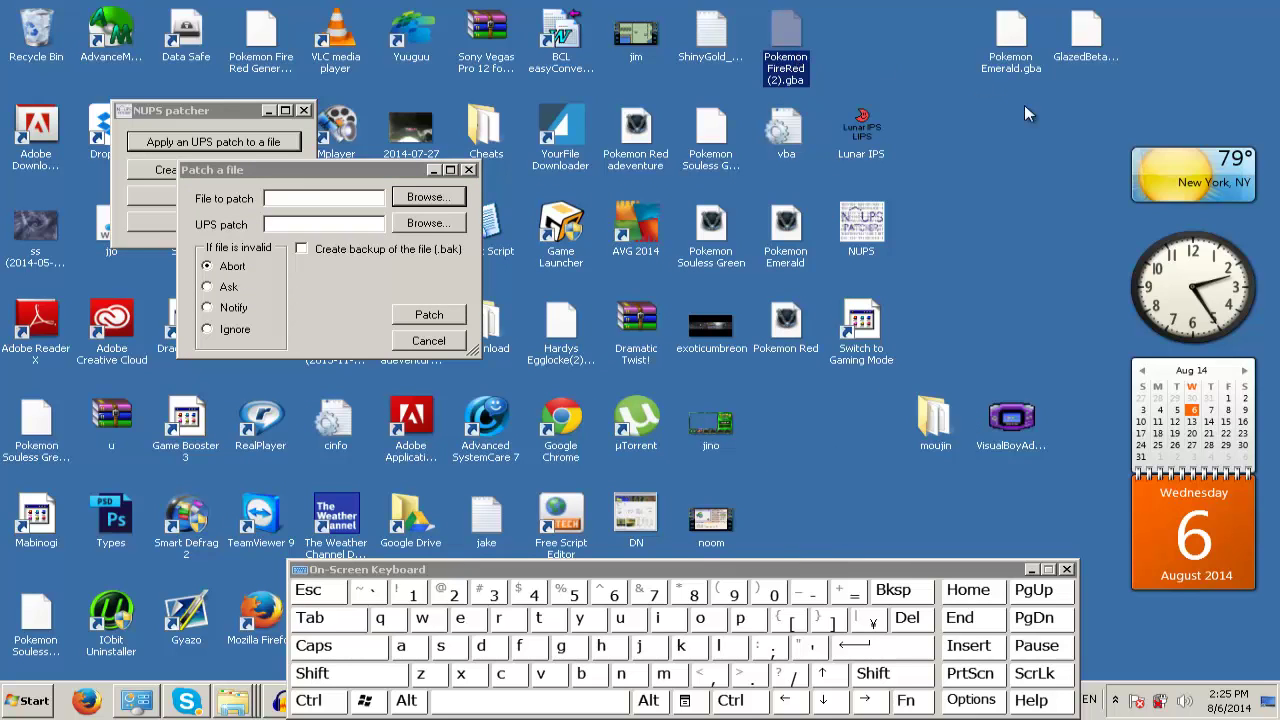
left_click(1011, 40)
left_click_drag(958, 315, 922, 406)
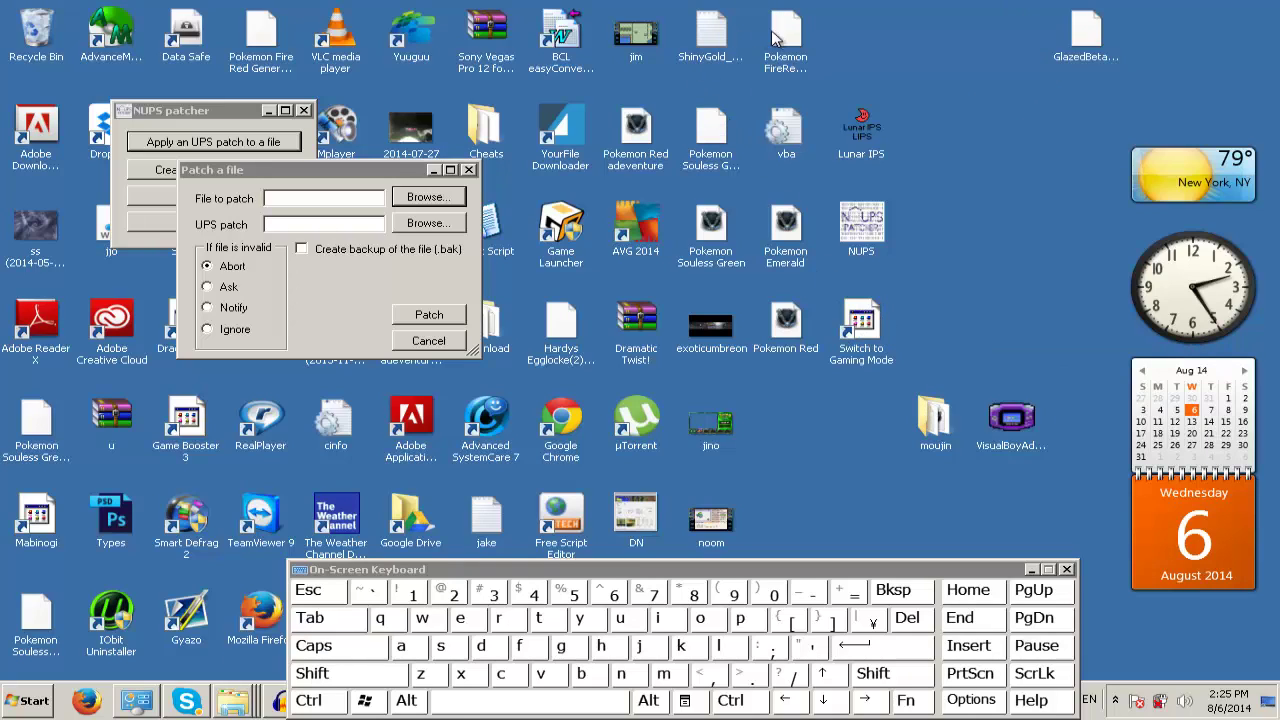
left_click(1076, 20)
left_click_drag(1076, 20, 932, 416)
- Open the moujin folder, minimize the on-screen keyboard and select the GlazedBeta6D.ups patch file
double_click(934, 418)
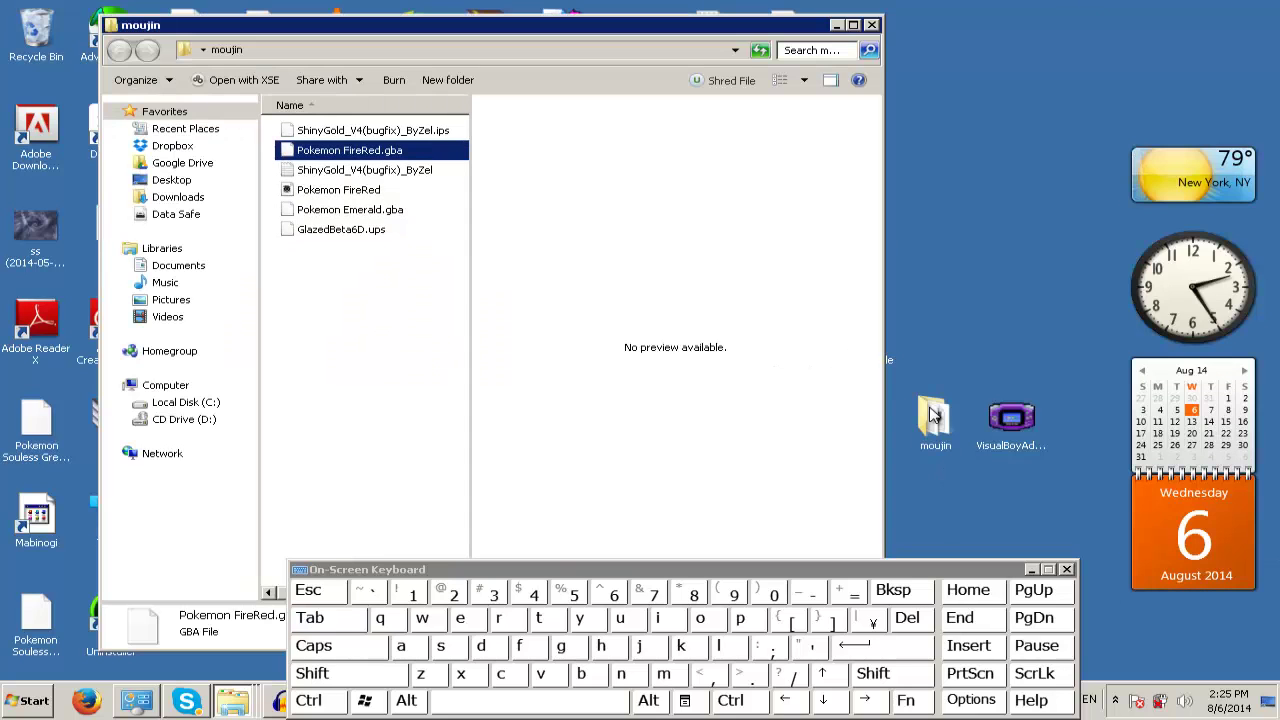
left_click(1030, 569)
left_click(387, 234)
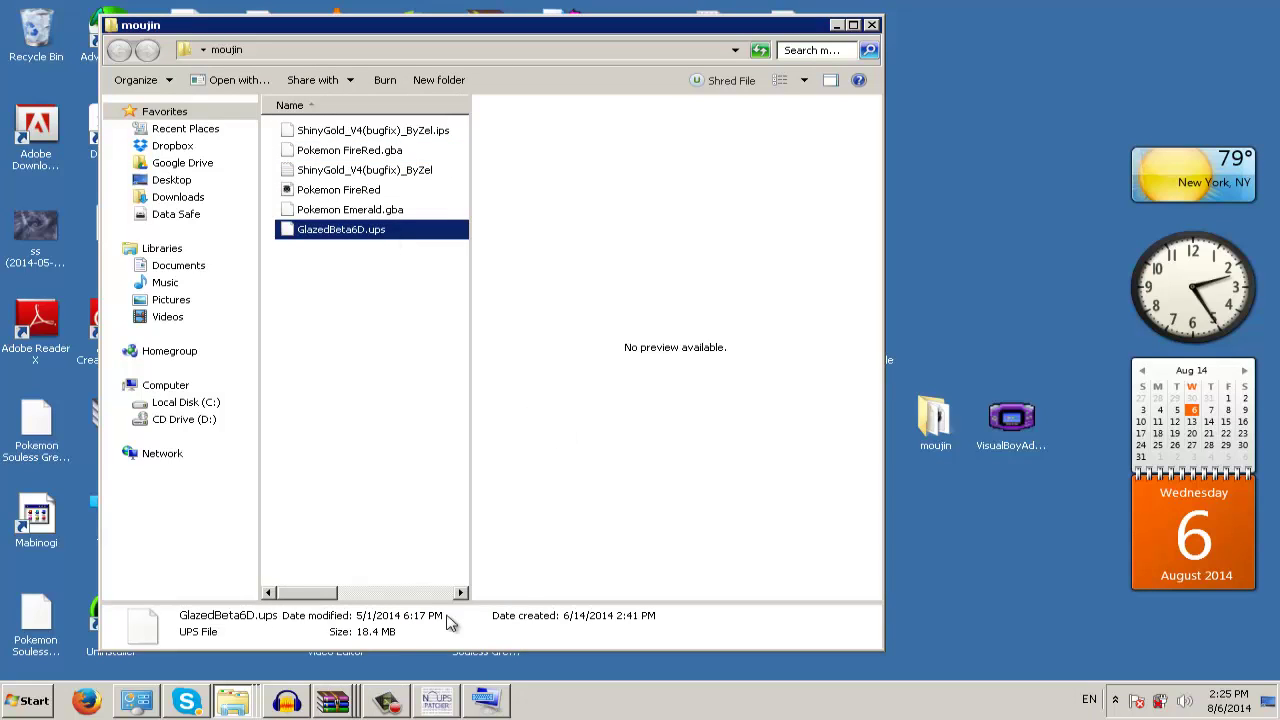
- Return to NUPS patcher and choose Pokemon Emerald.gba from the desktop's moujin folder as the file to patch
left_click(436, 700)
left_click(428, 199)
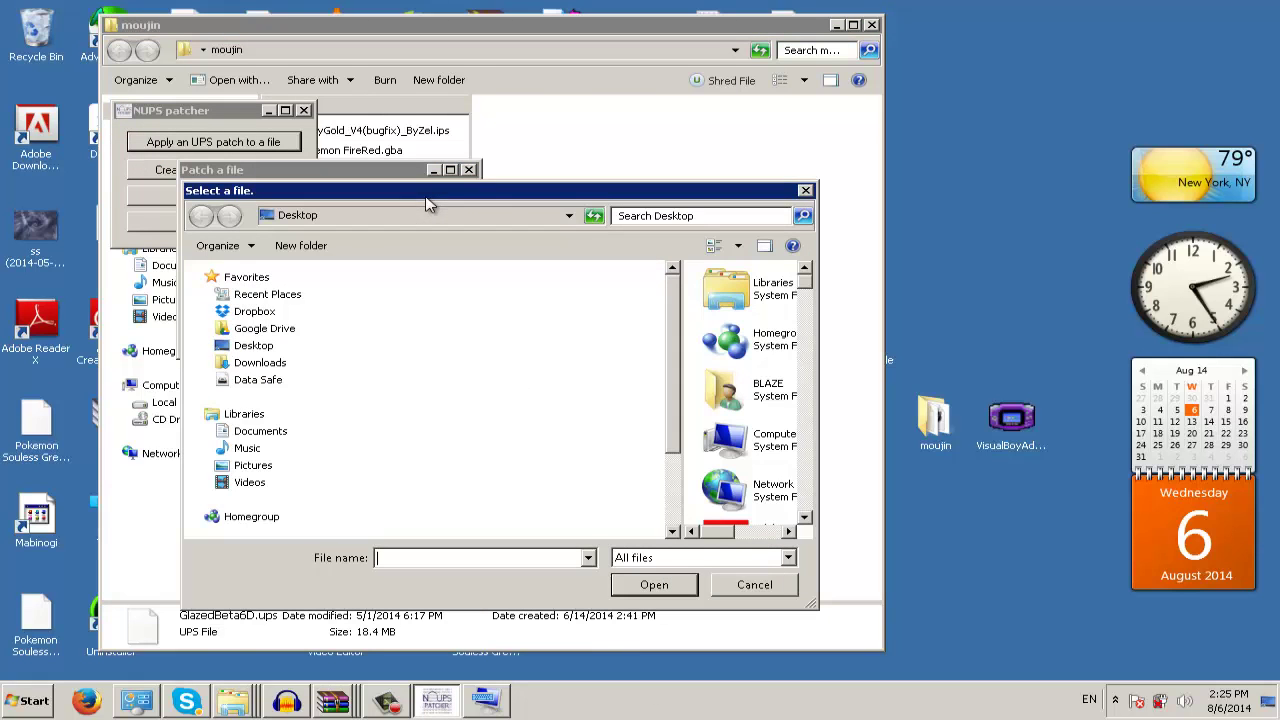
scroll(800, 300, "down", 3)
scroll(798, 310, "up", 3)
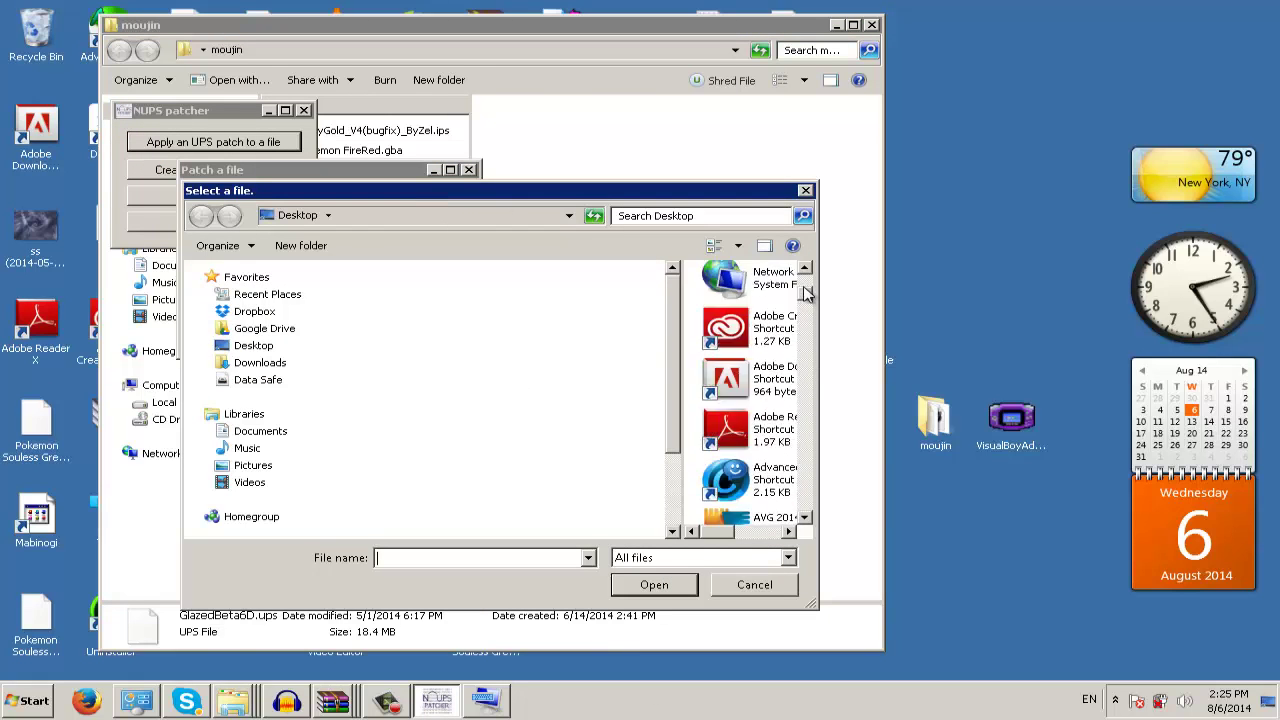
double_click(772, 389)
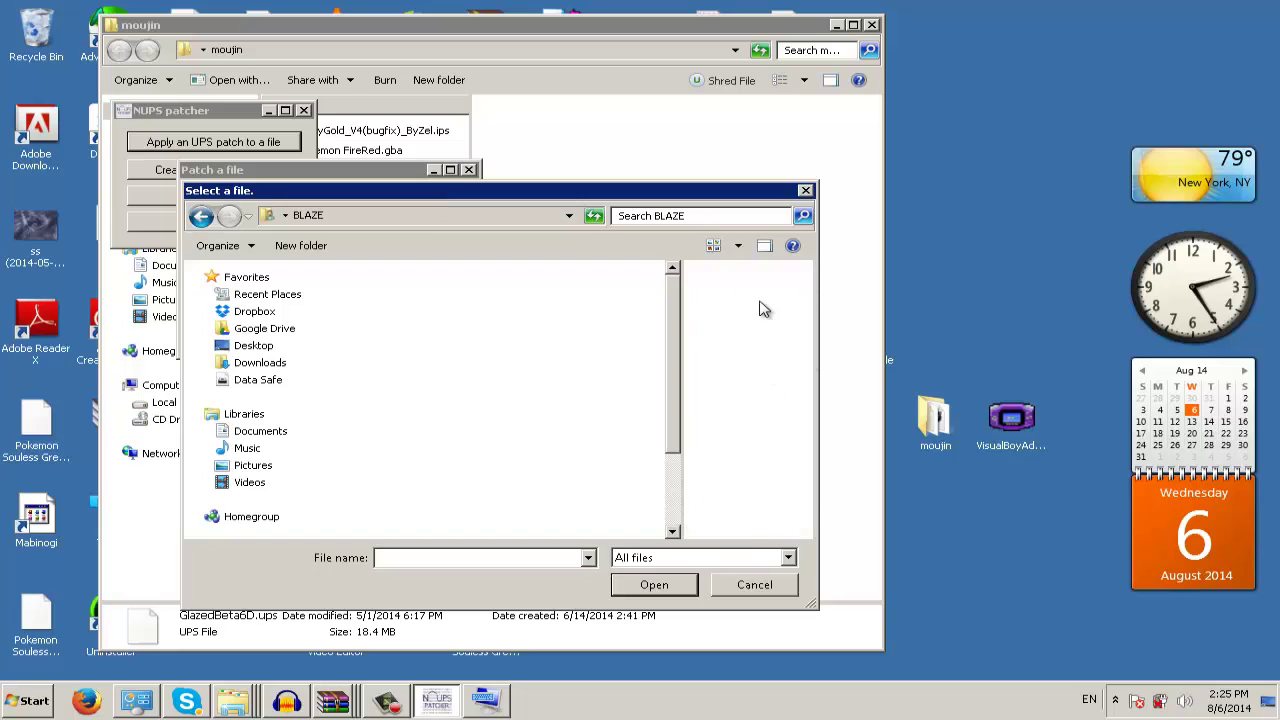
scroll(806, 272, "down", 3)
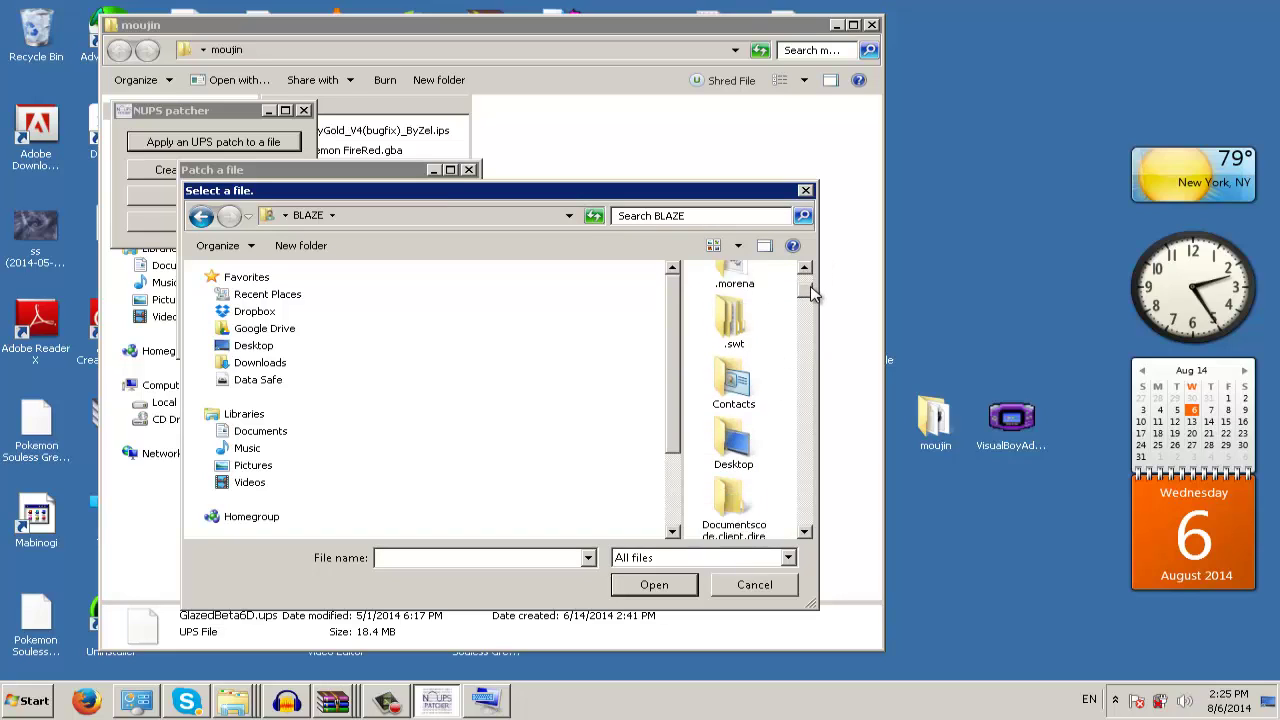
left_click(745, 368)
double_click(724, 408)
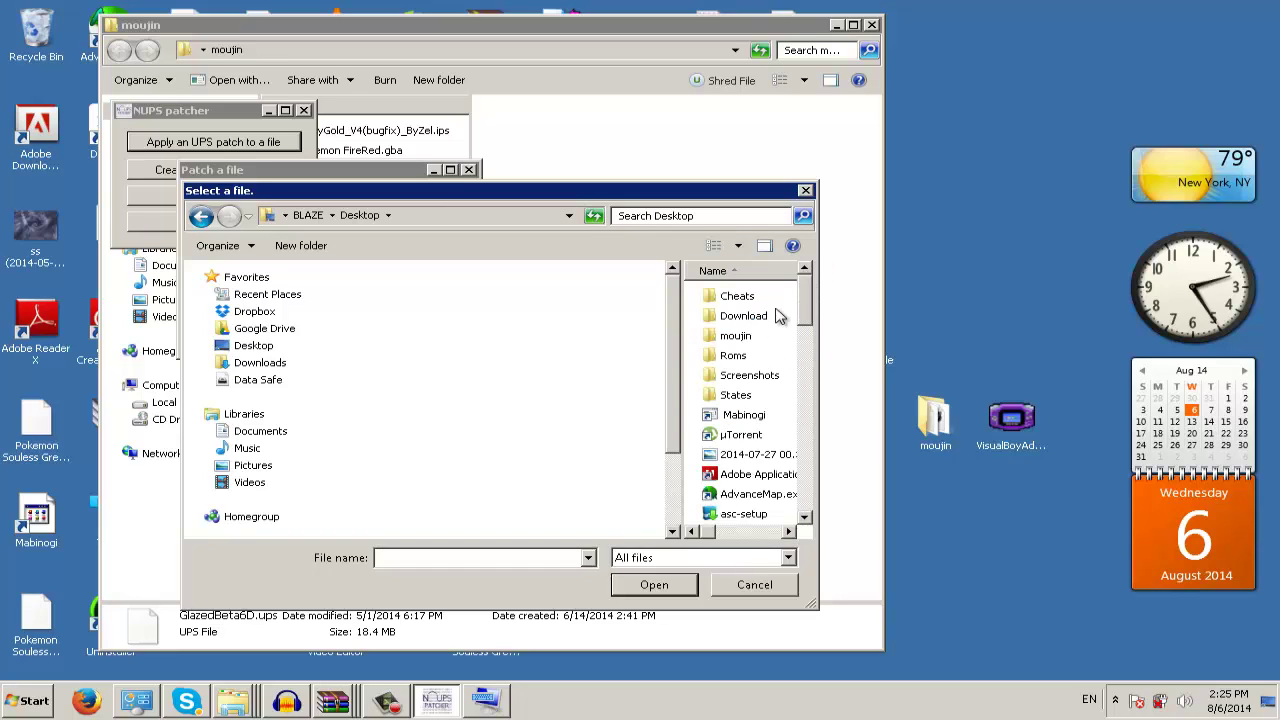
double_click(735, 336)
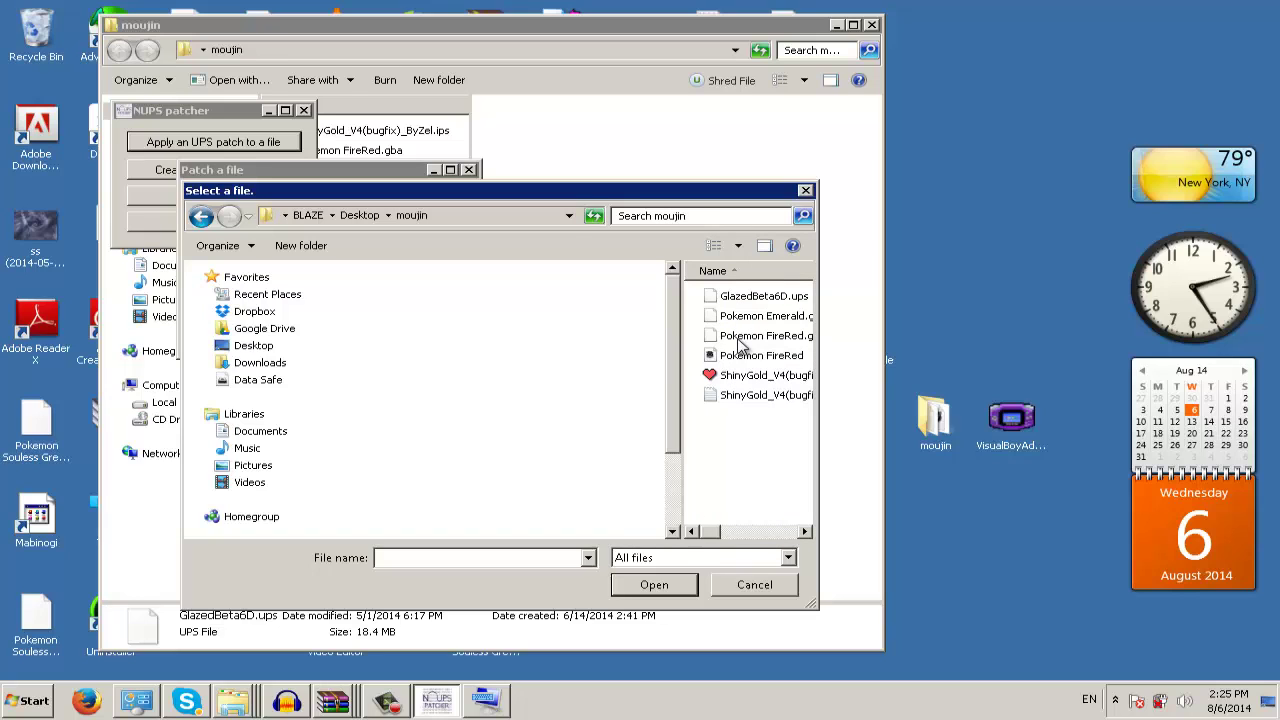
left_click_drag(732, 195, 1088, 179)
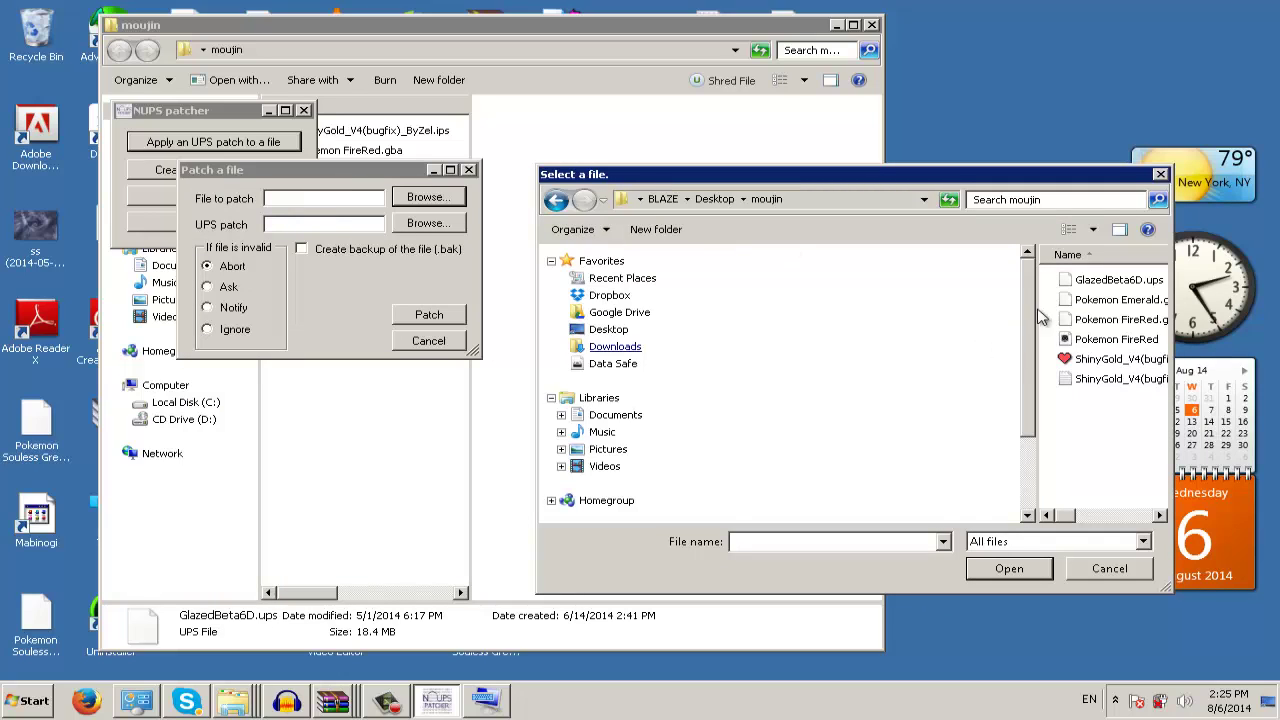
left_click(1092, 302)
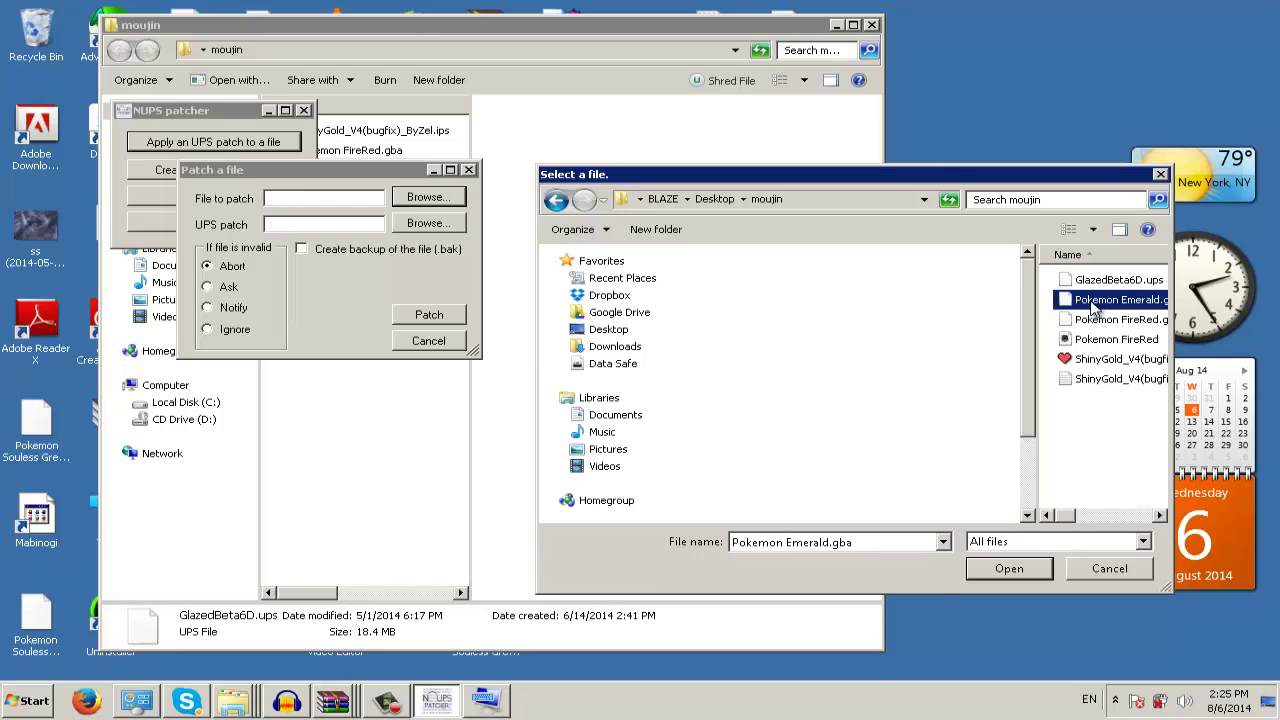
double_click(1092, 302)
- Select GlazedBeta6D.ups as the UPS patch, apply it to the ROM and exit NUPS patcher
left_click(424, 223)
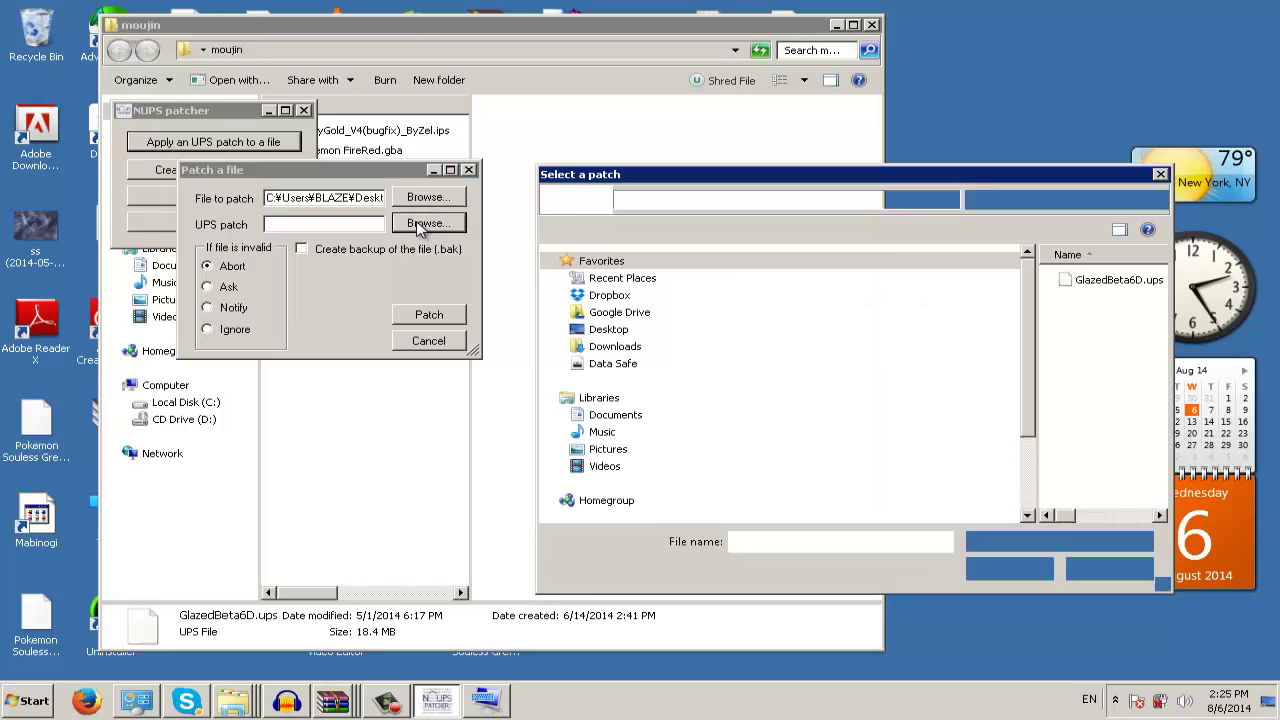
double_click(1113, 290)
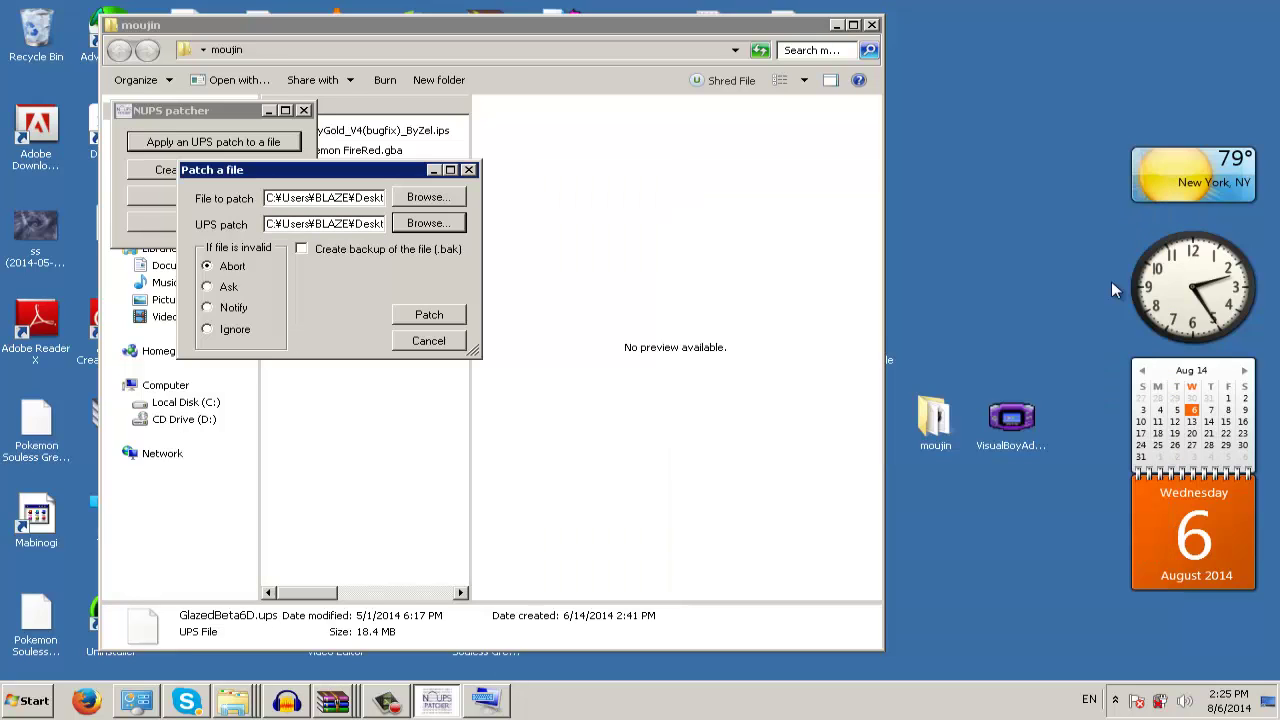
left_click(431, 316)
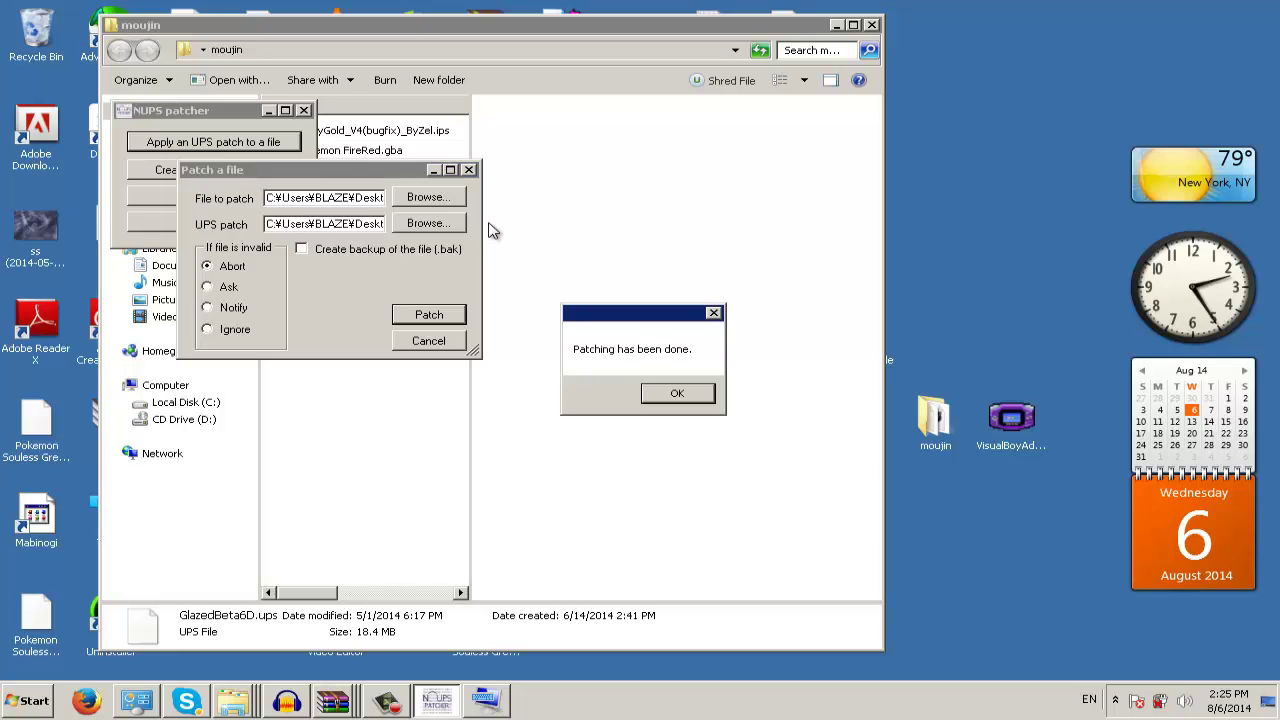
left_click(658, 394)
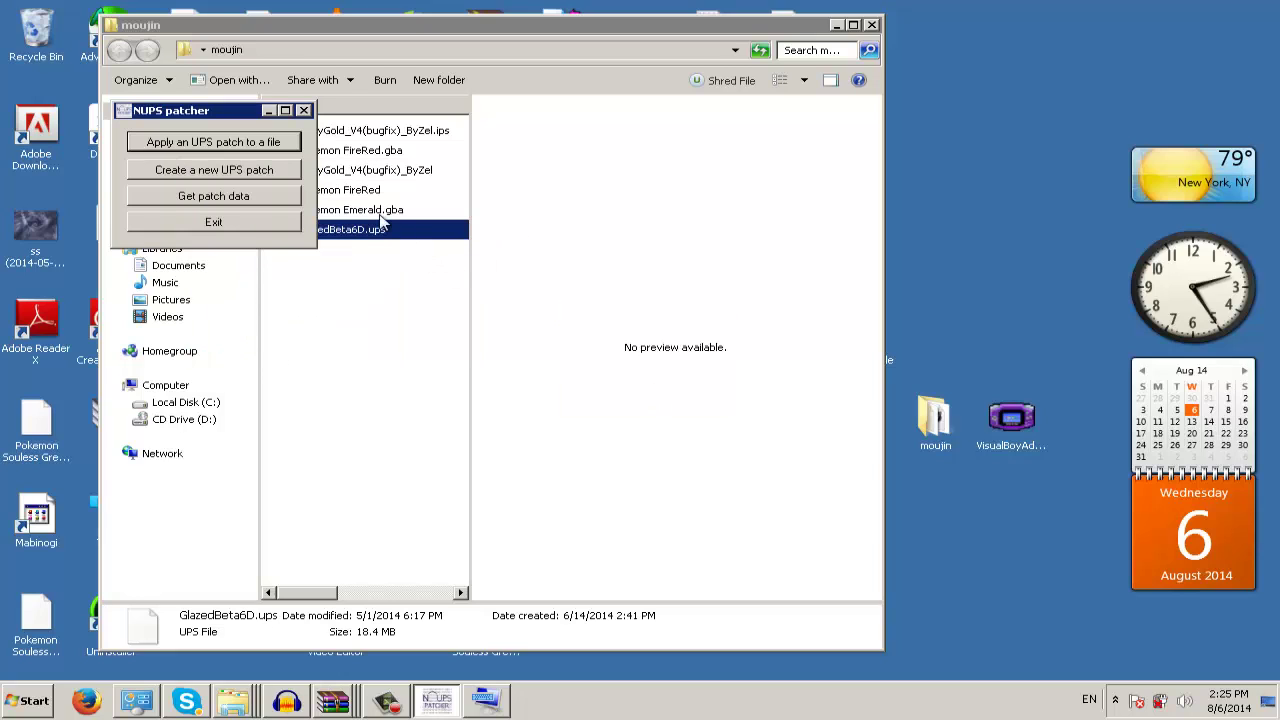
left_click(210, 221)
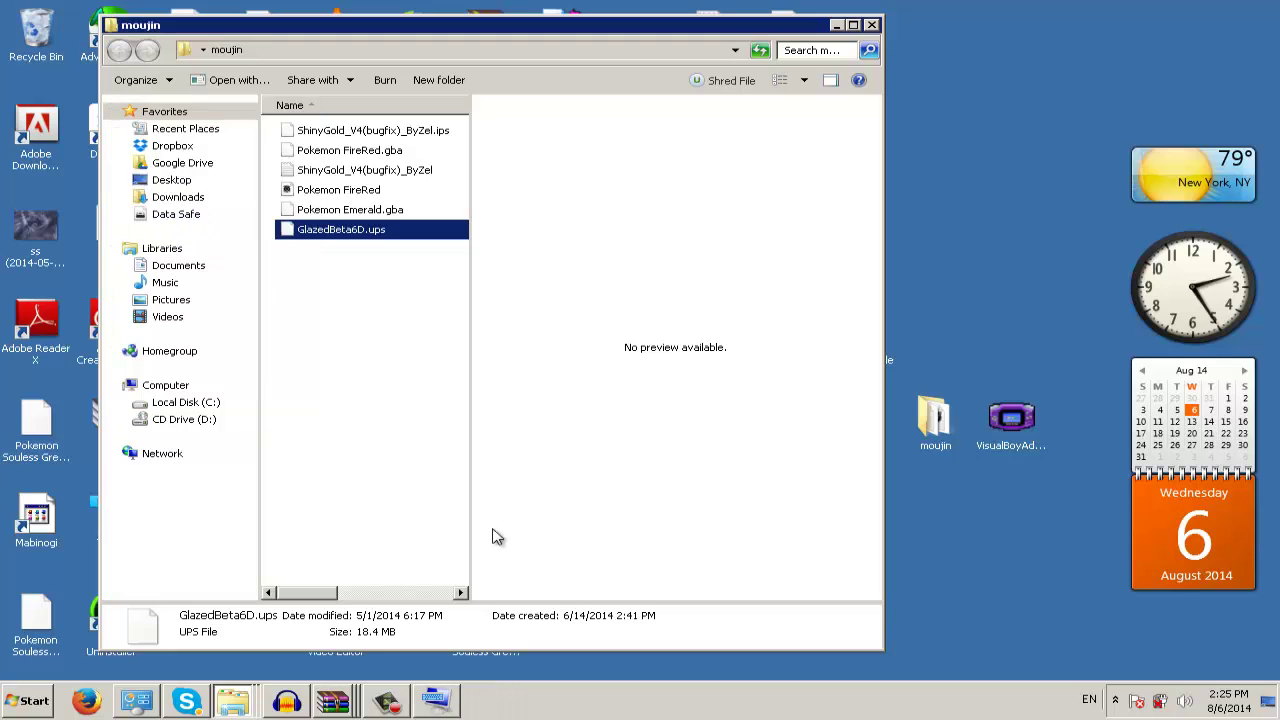
- Run the patched Pokemon Emerald.gba in VisualBoyAdvance with an enlarged window to check its title screen, and close the emulator
double_click(1027, 447)
left_click(705, 364)
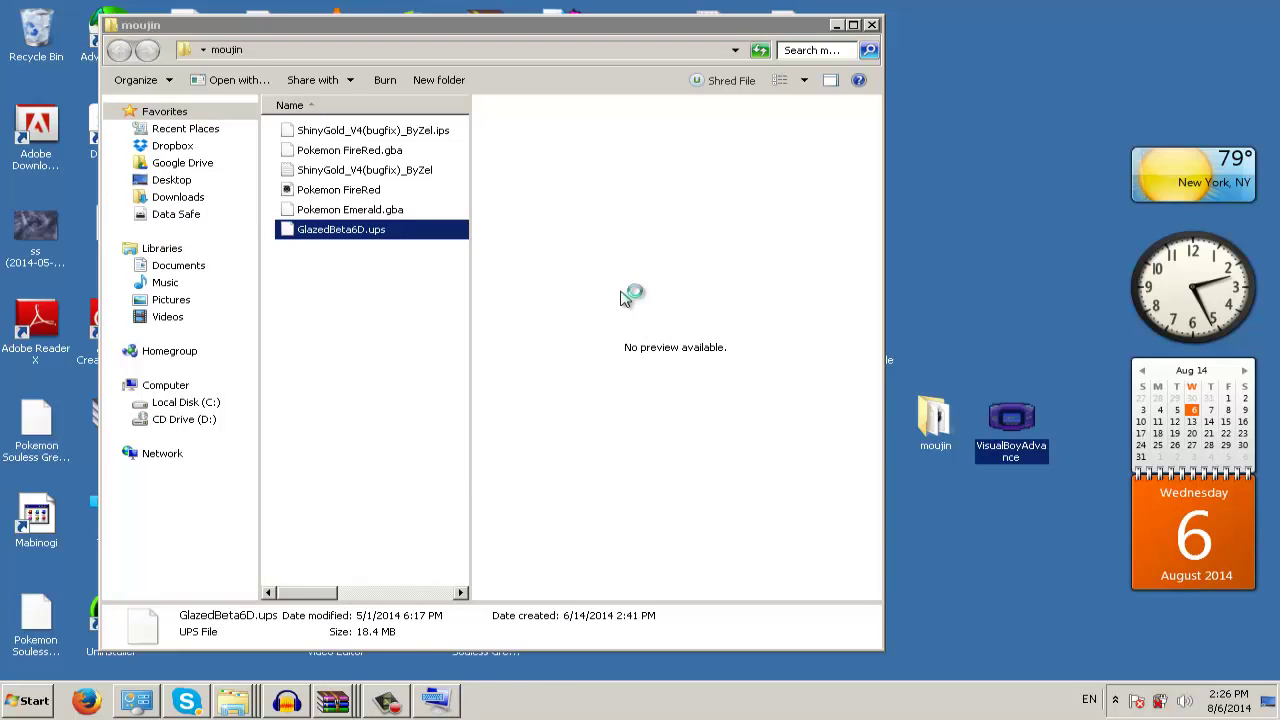
left_click(406, 331)
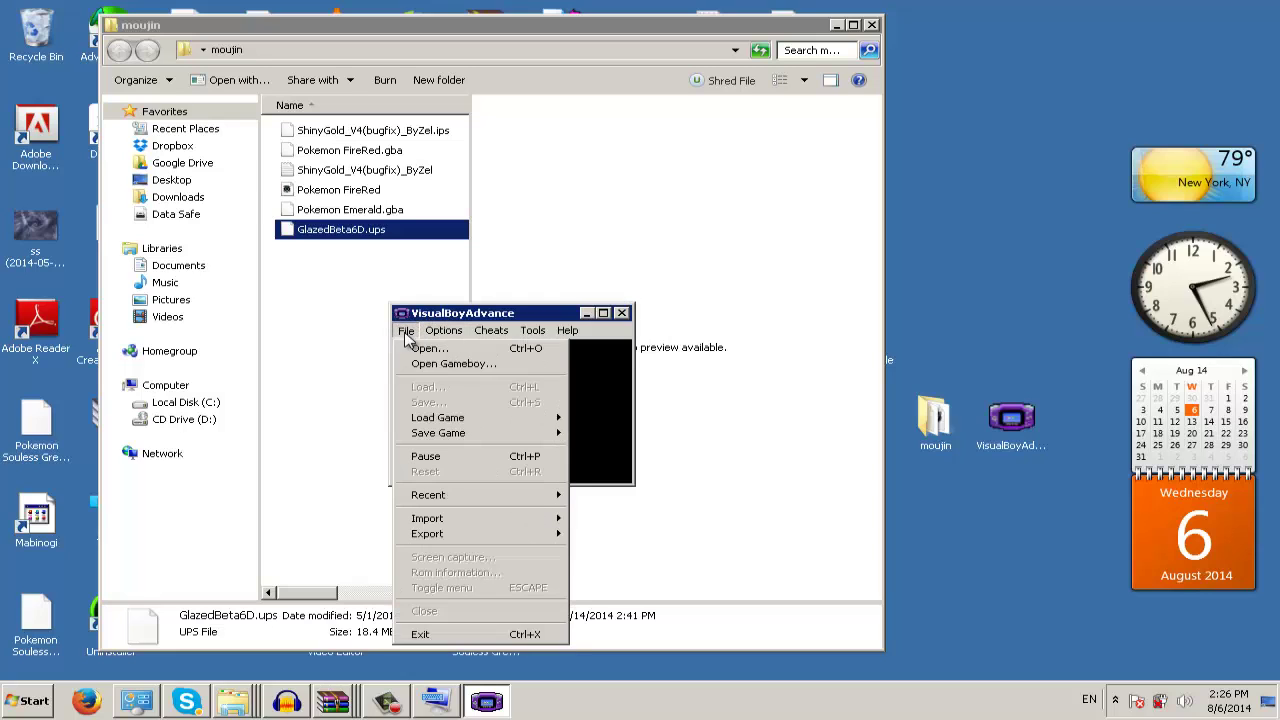
left_click(420, 348)
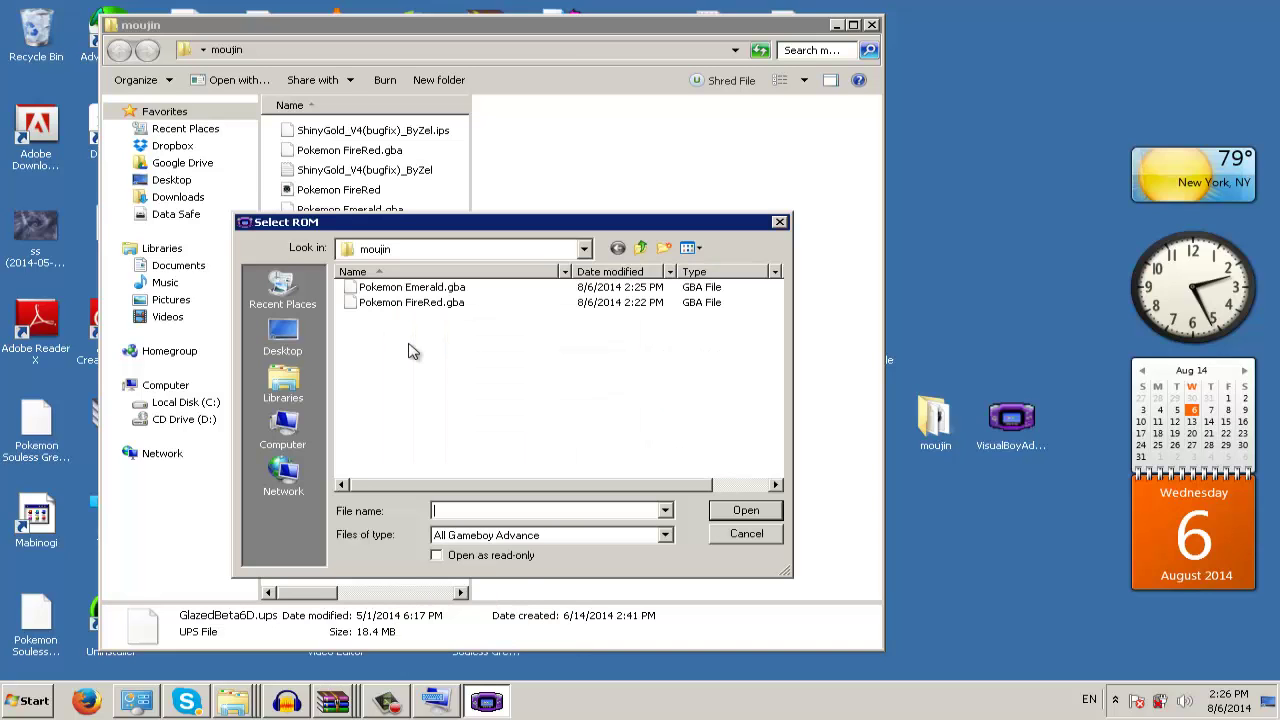
double_click(434, 288)
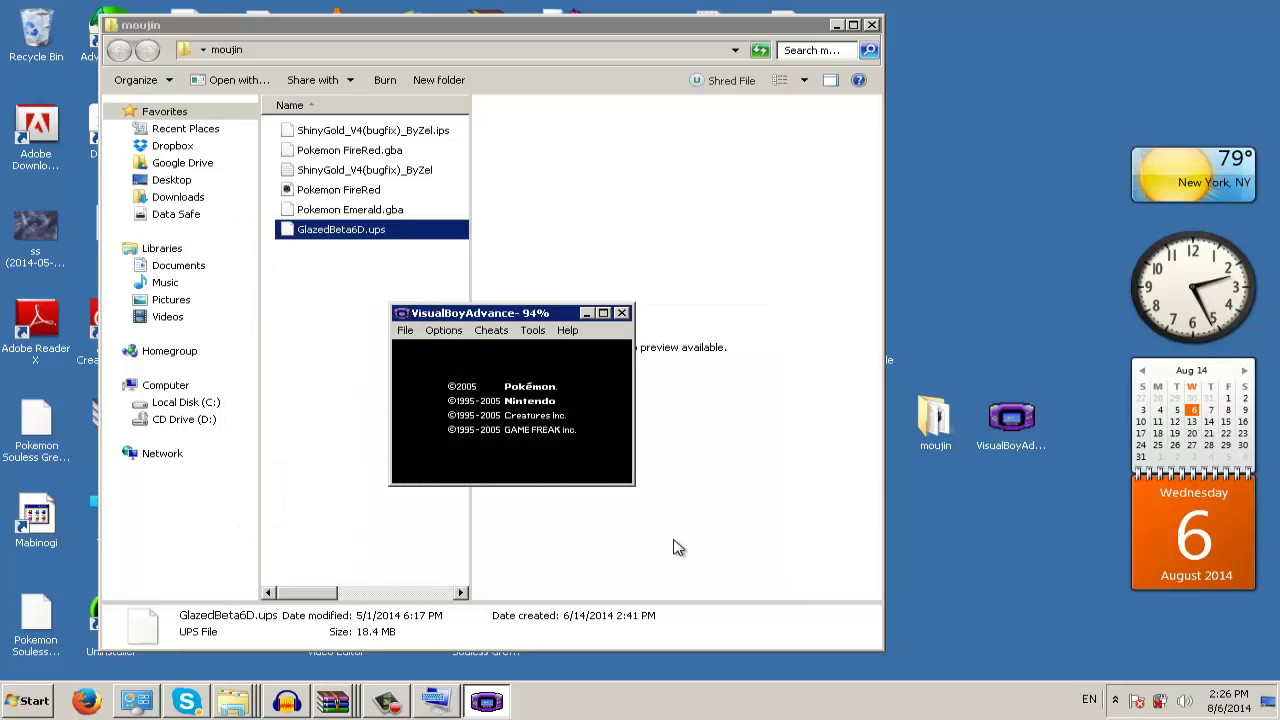
left_click_drag(637, 486, 729, 594)
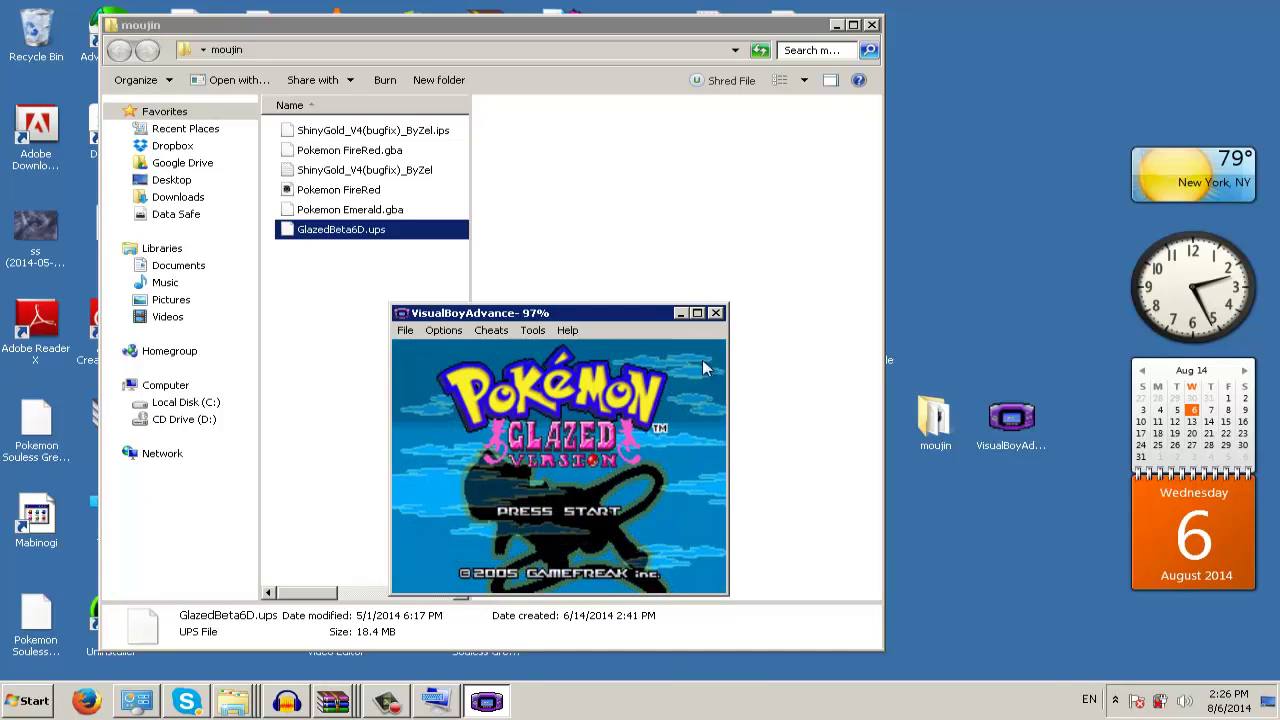
left_click(716, 314)
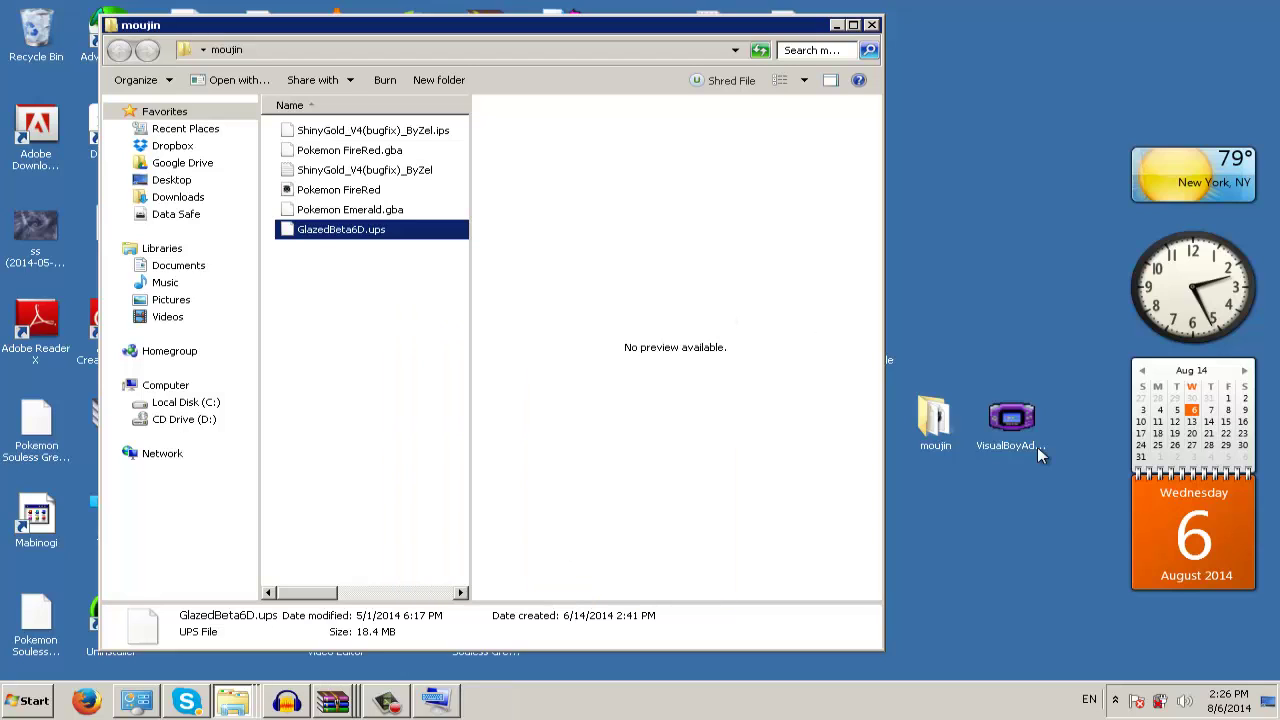
- Bring up the open xdeltaUI folder window and move it fully into view over the moujin folder
left_click(838, 26)
right_click(232, 700)
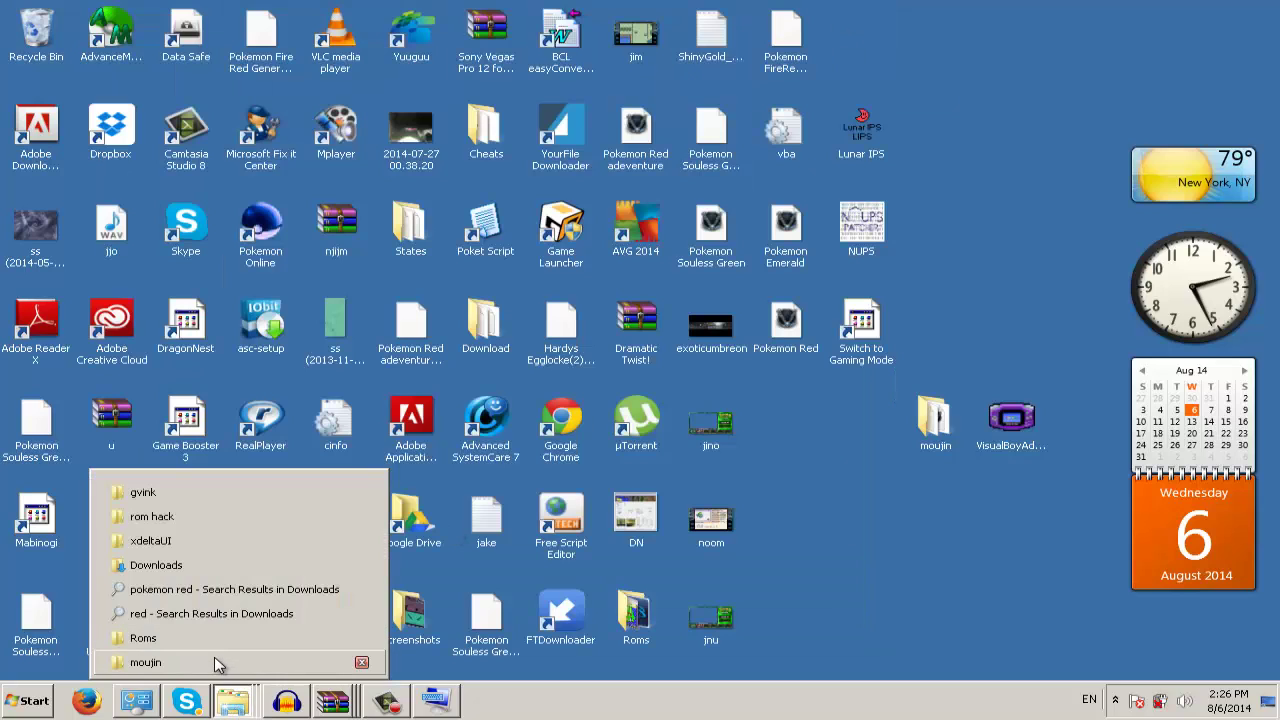
left_click(220, 662)
right_click(236, 702)
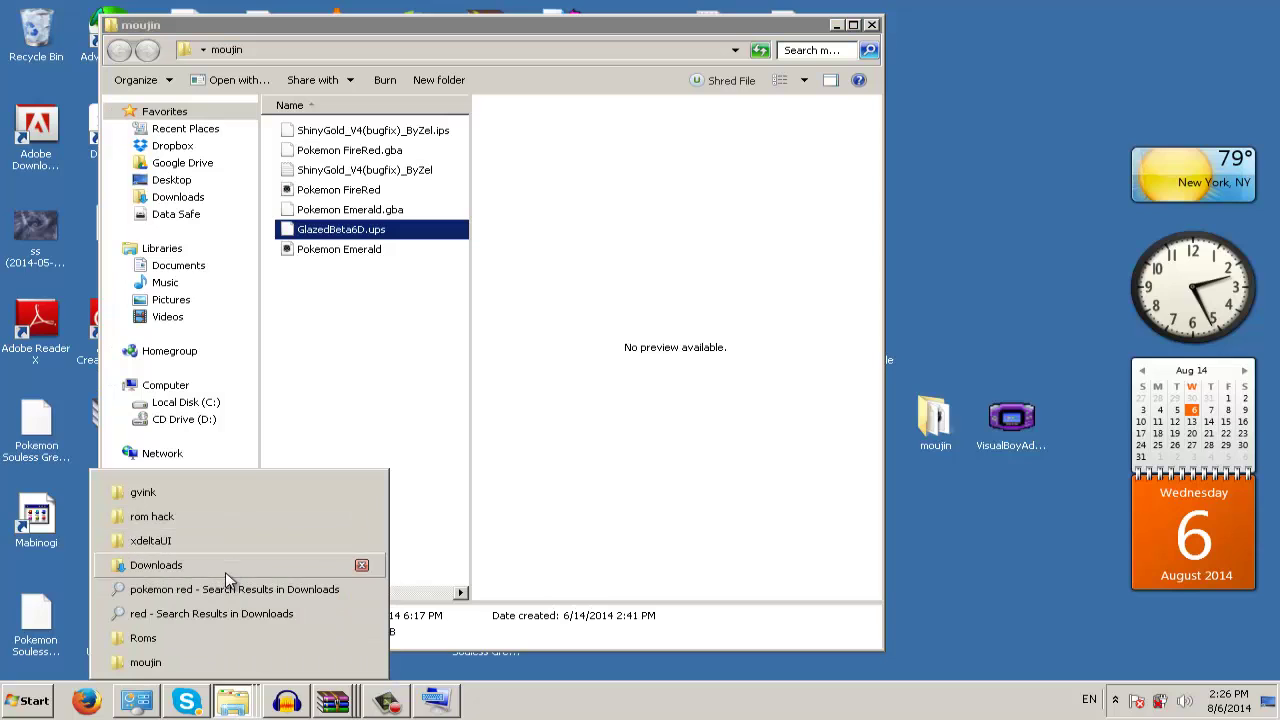
left_click(231, 536)
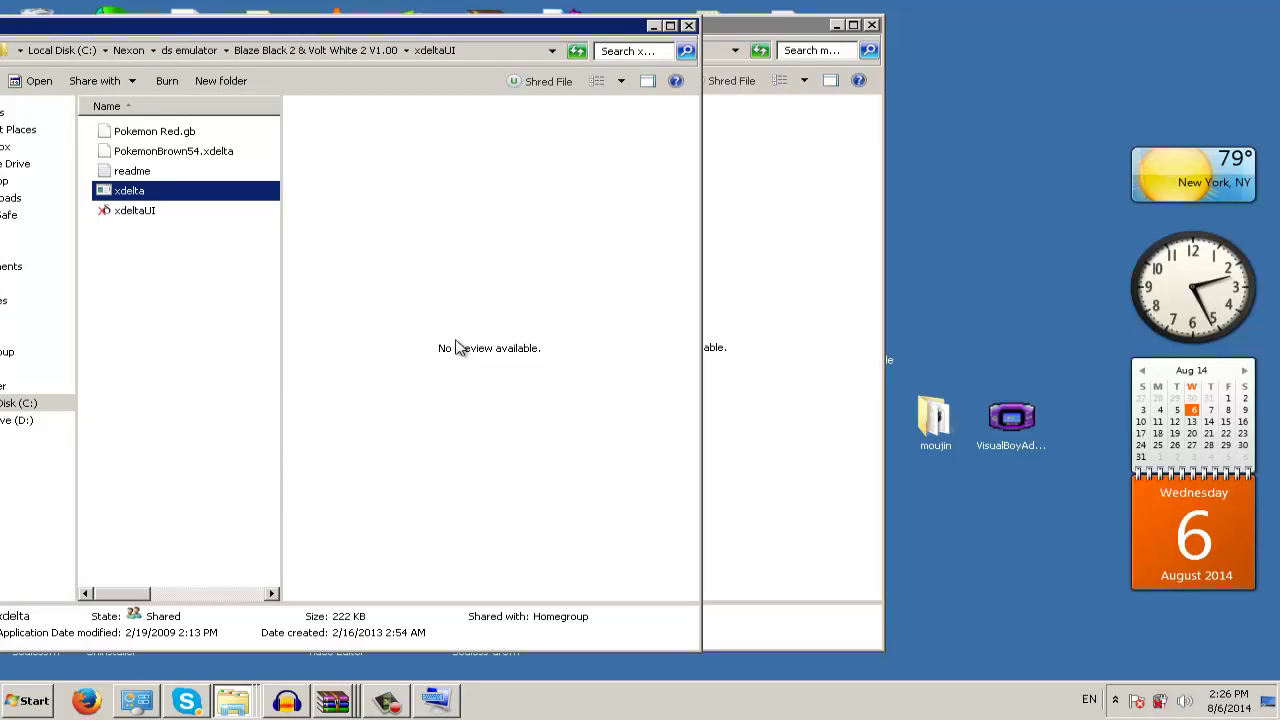
left_click(520, 52)
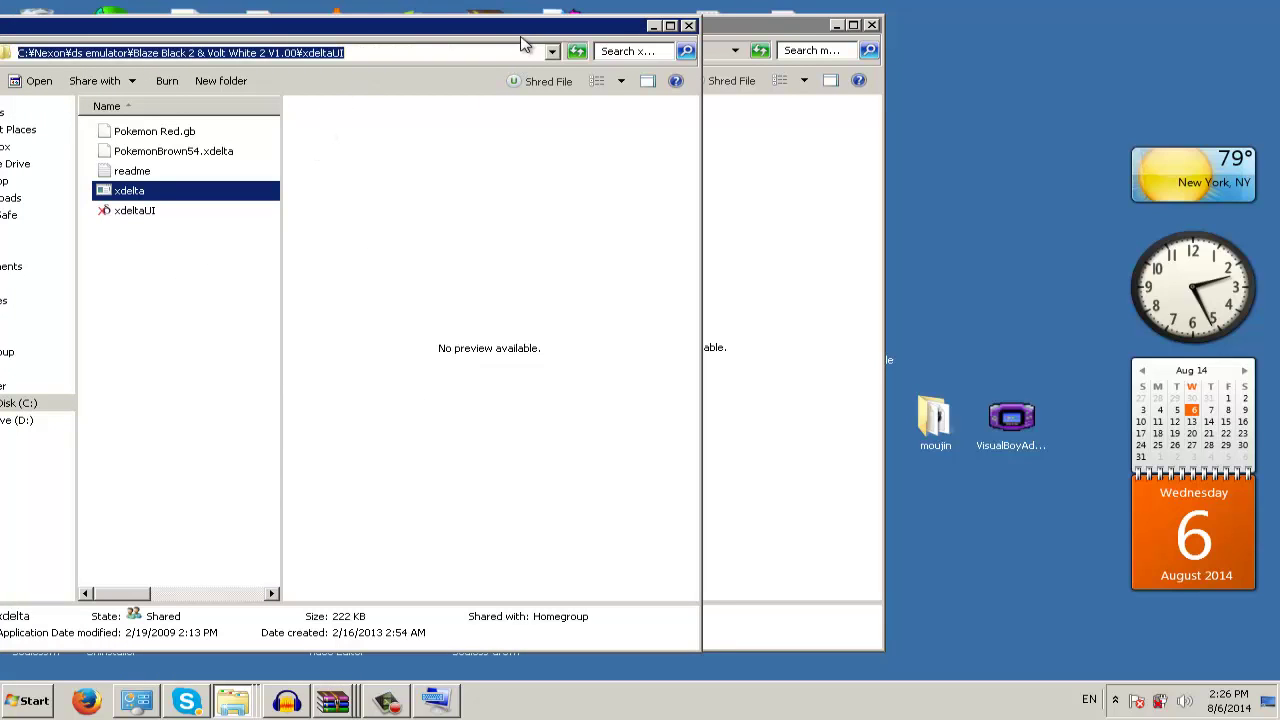
left_click_drag(527, 40, 826, 48)
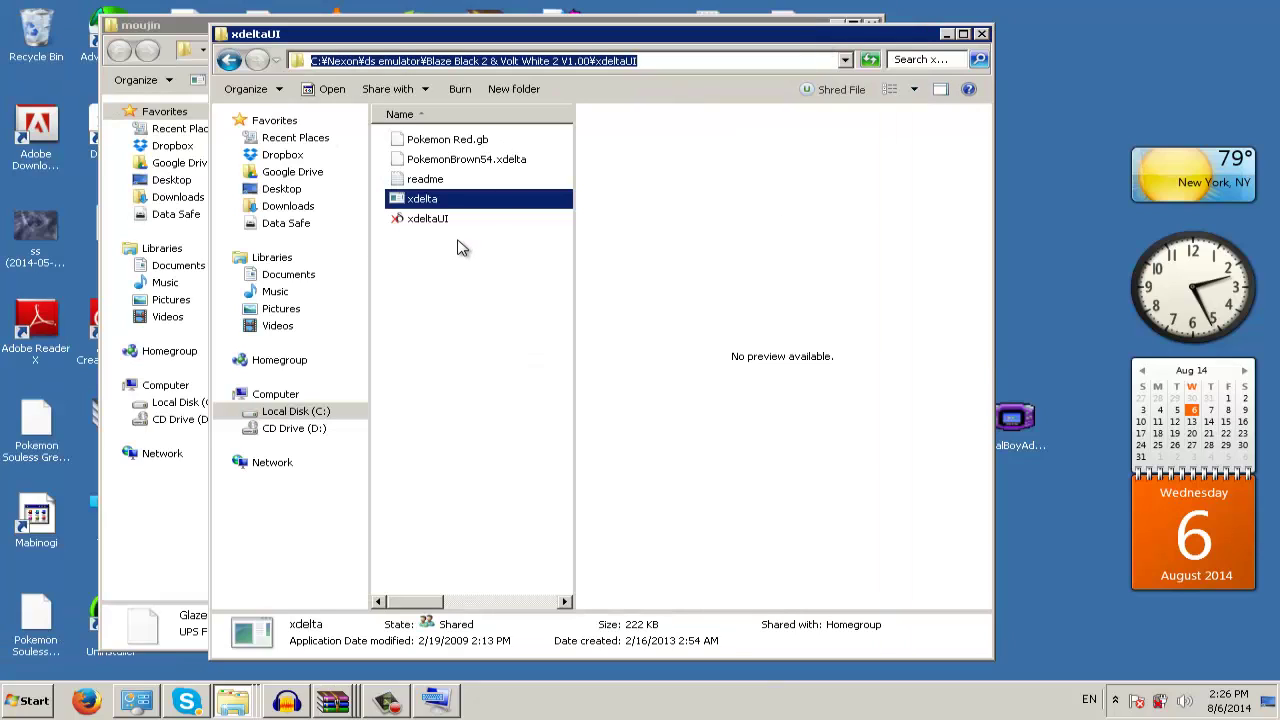
- Launch xdeltaUI and load PokemonBrown54.xdelta as the patch to apply
left_click(421, 222)
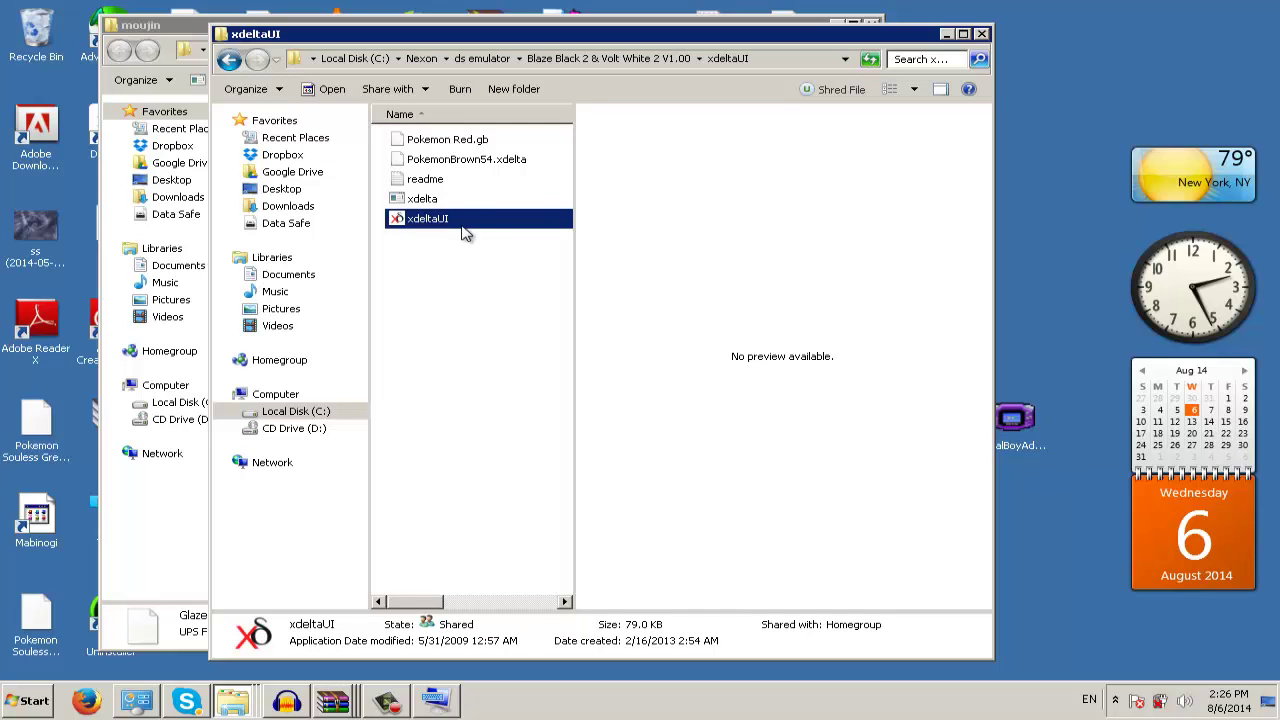
double_click(465, 230)
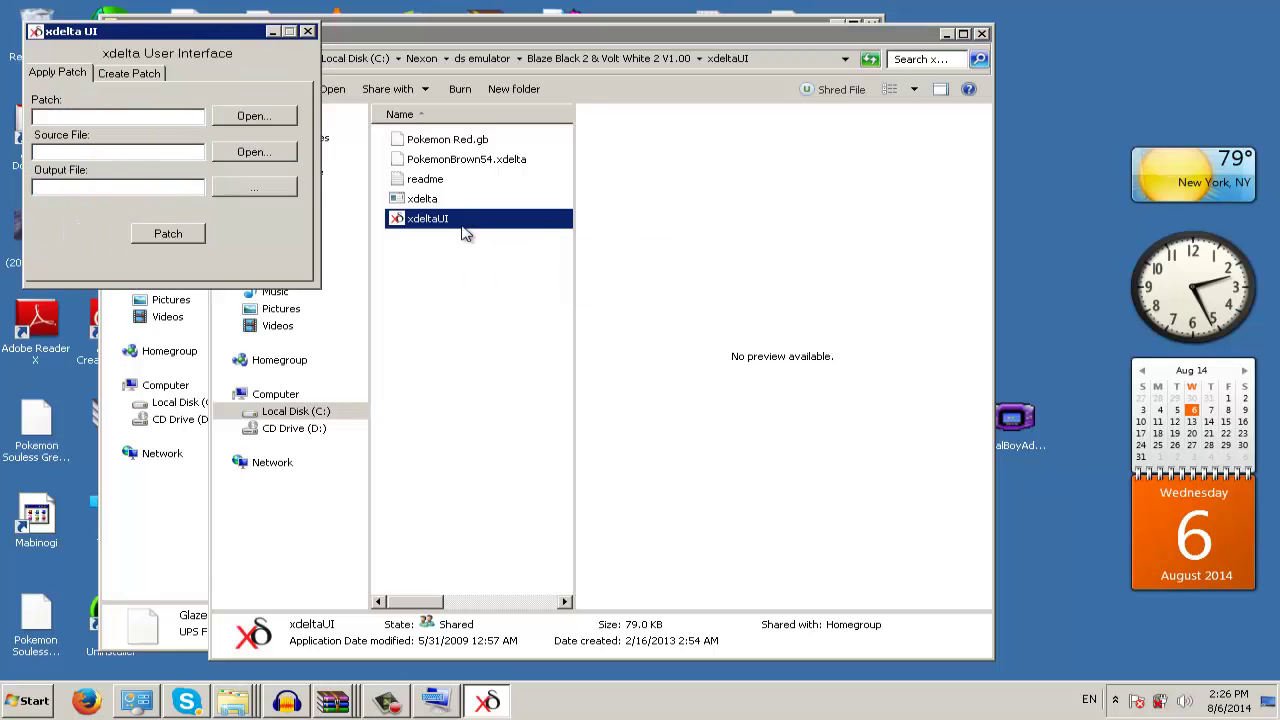
left_click(268, 118)
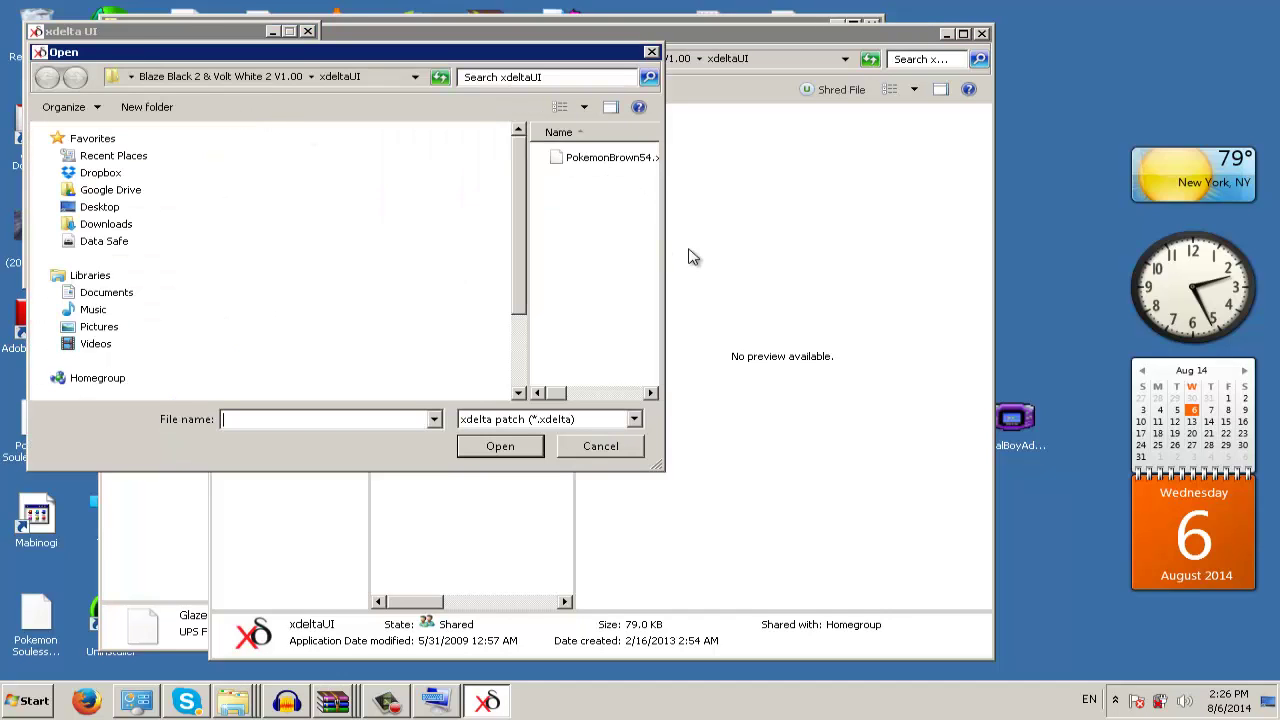
left_click_drag(515, 42, 812, 137)
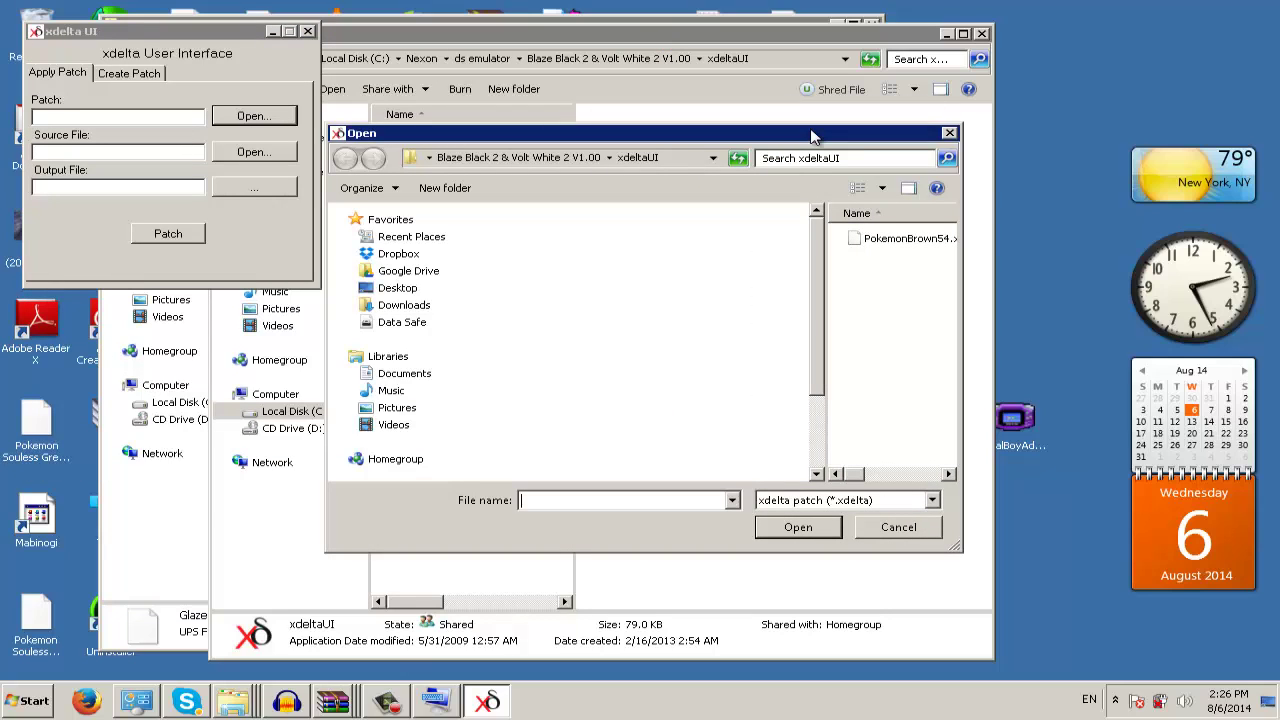
left_click(871, 244)
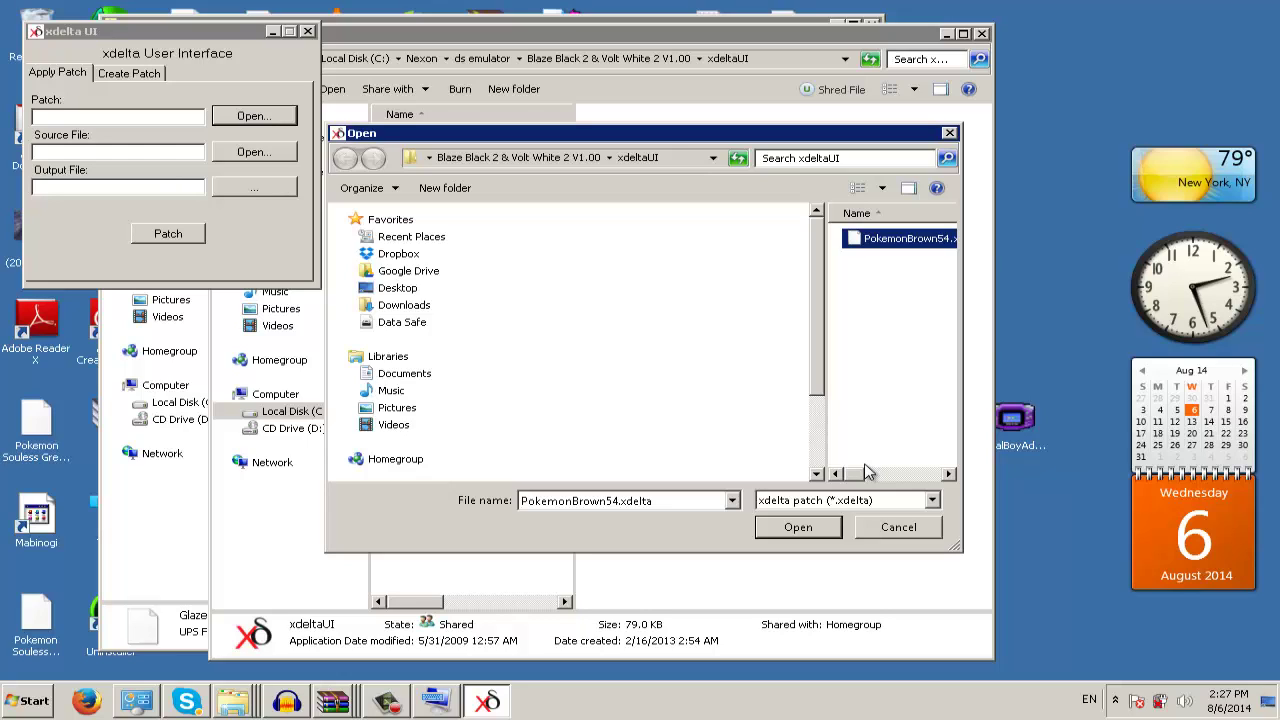
left_click(806, 527)
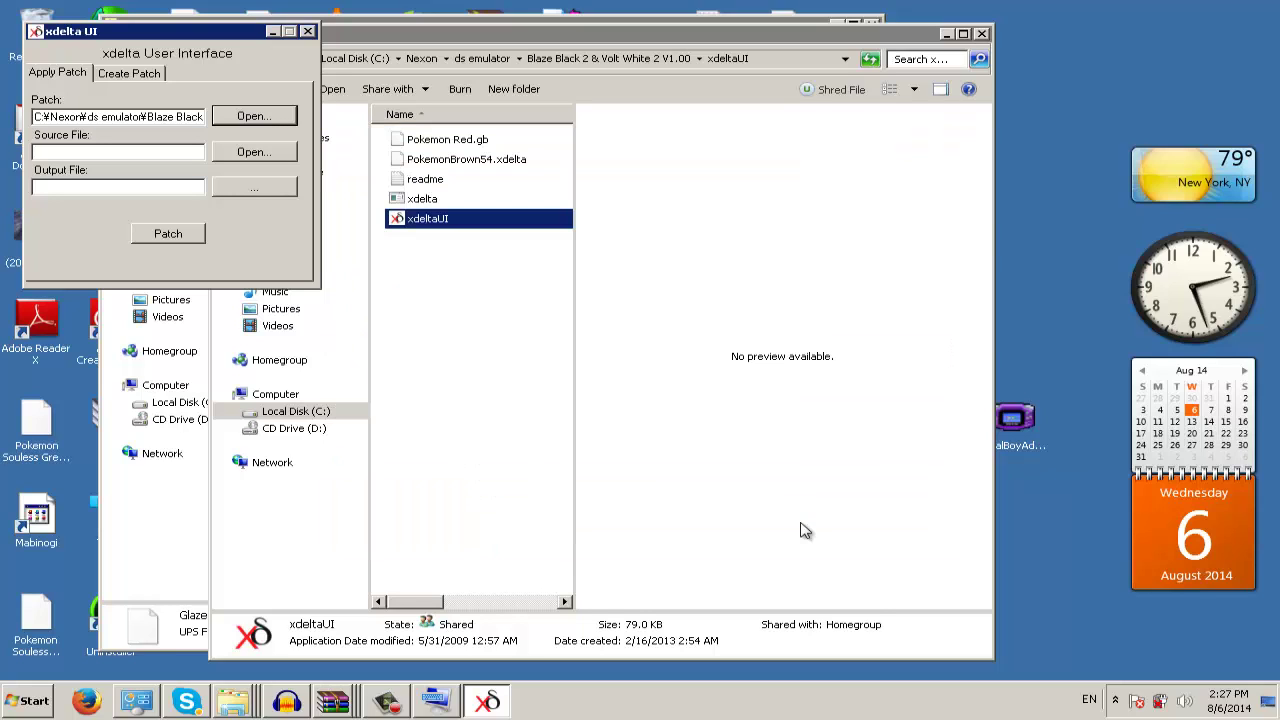
- Set Pokemon Red.gb as the source file and name the output file juin.gb in the xdeltaUI folder
left_click(258, 152)
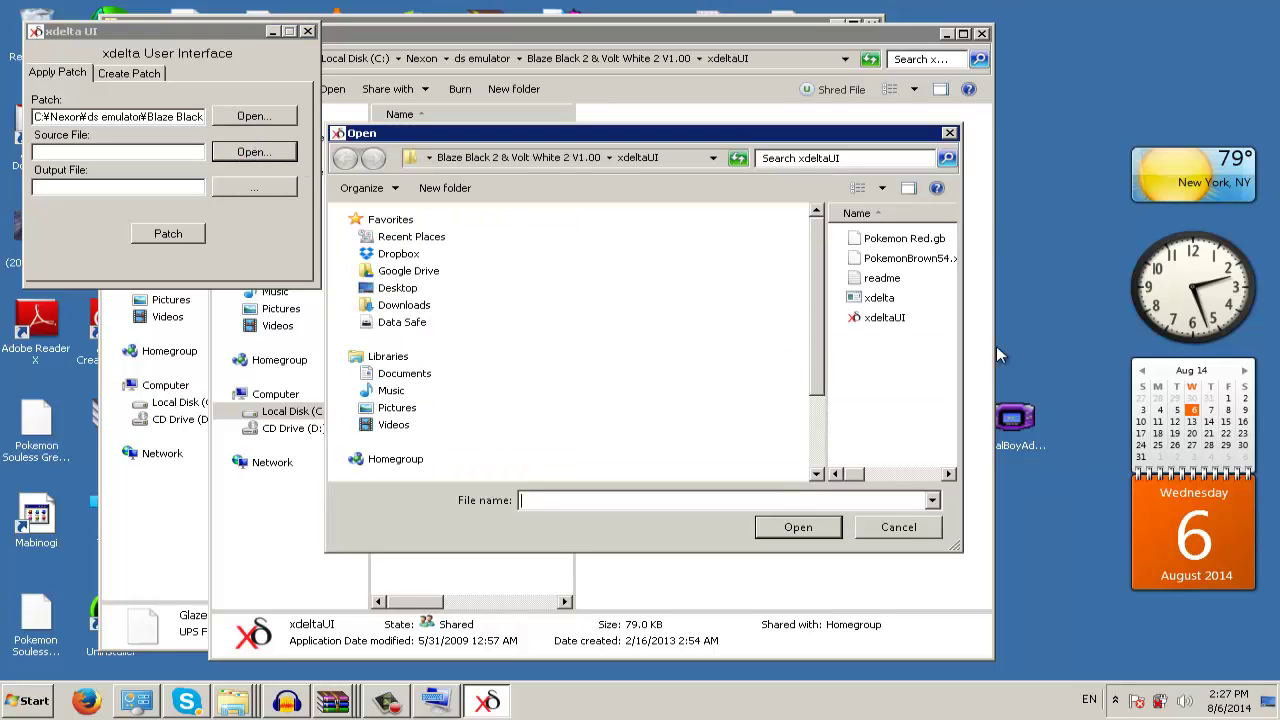
left_click(932, 243)
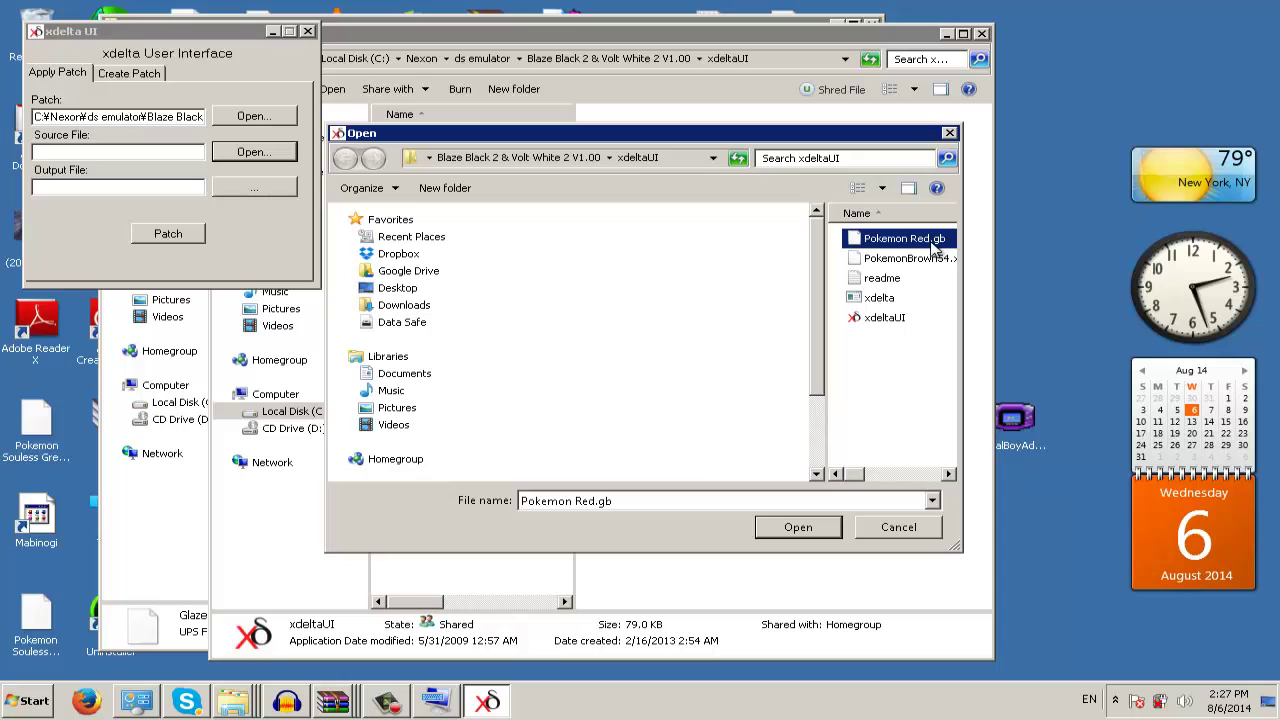
double_click(931, 243)
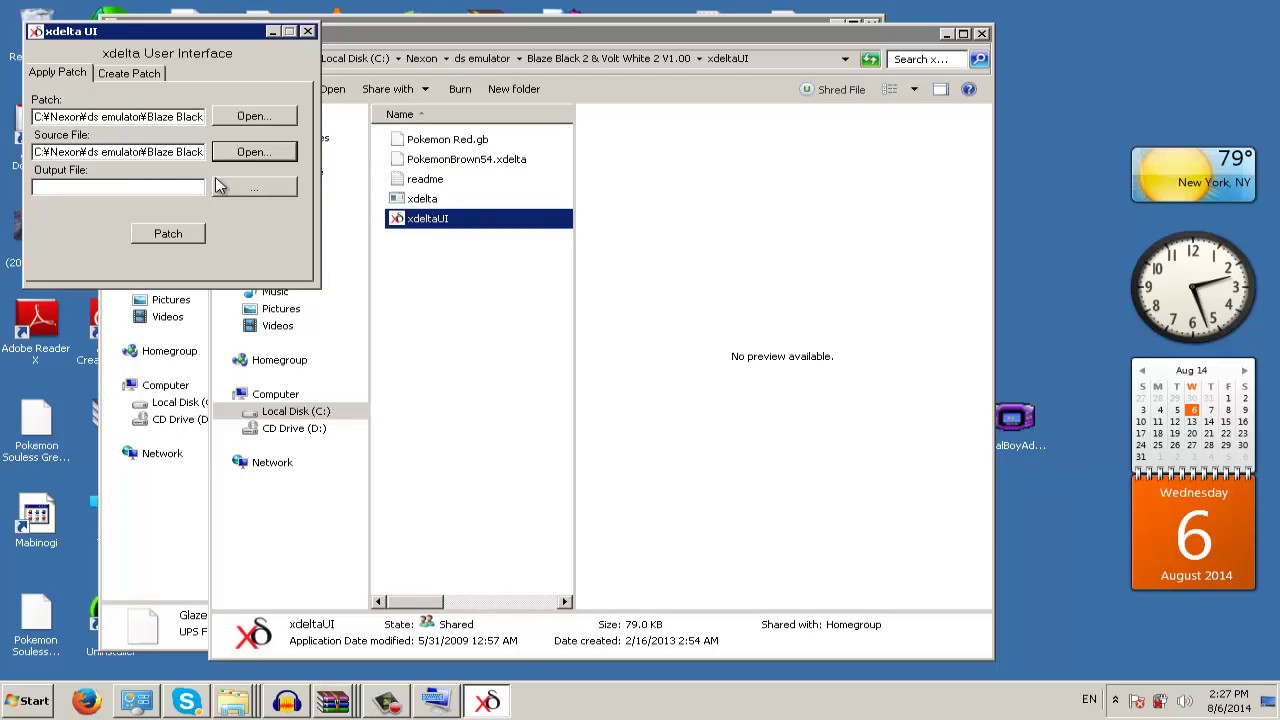
left_click(287, 193)
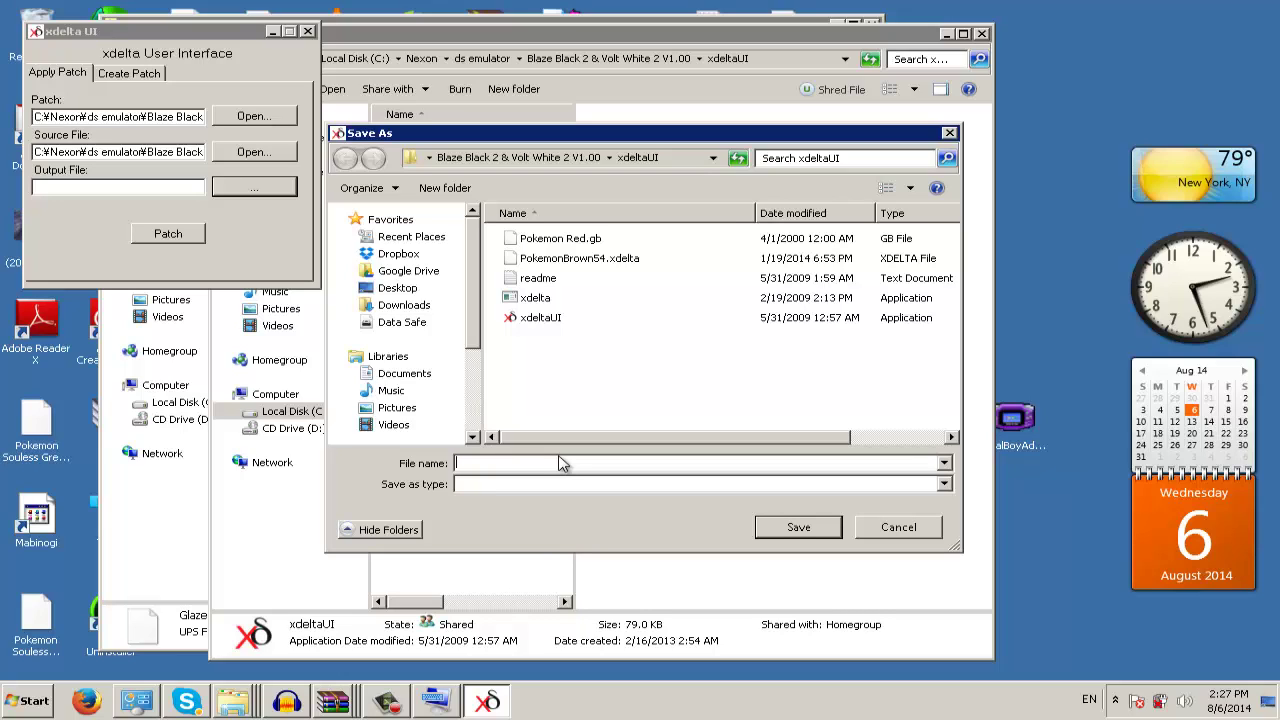
type("juin.gb")
left_click(796, 537)
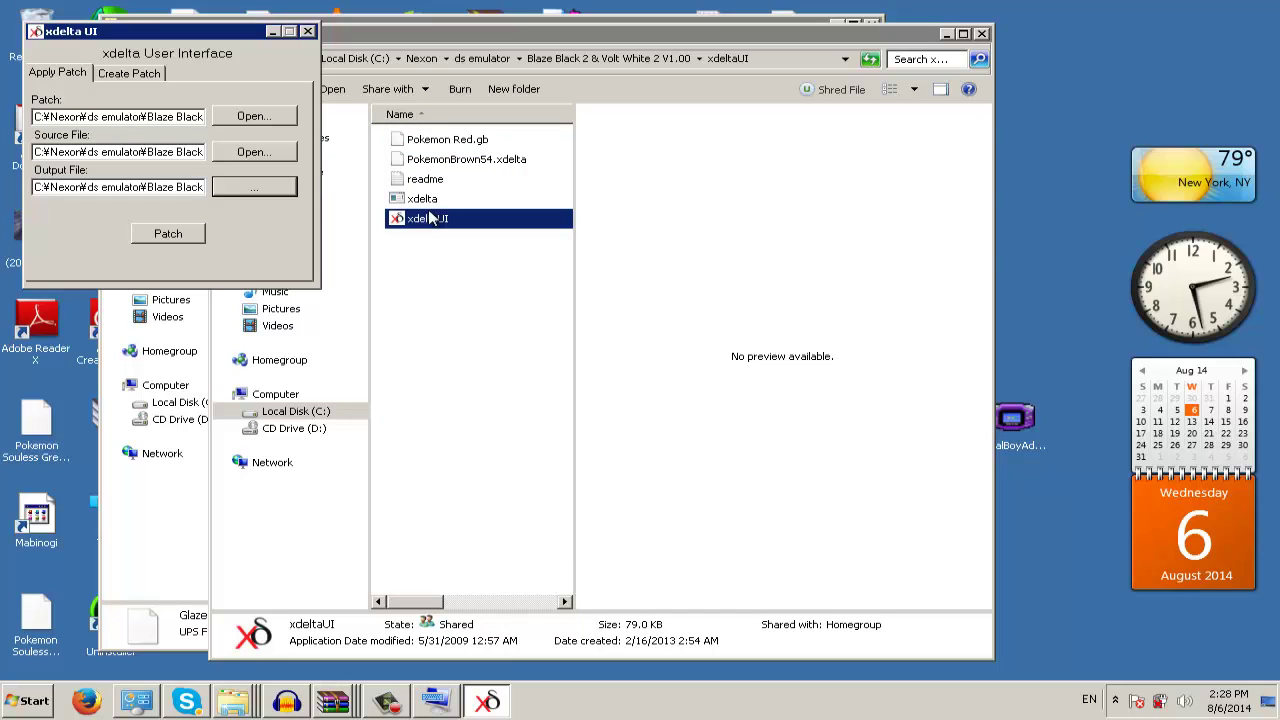
- Apply the PokemonBrown54 patch to Pokemon Red.gb to produce juin.gb, and close xdelta UI
left_click(190, 234)
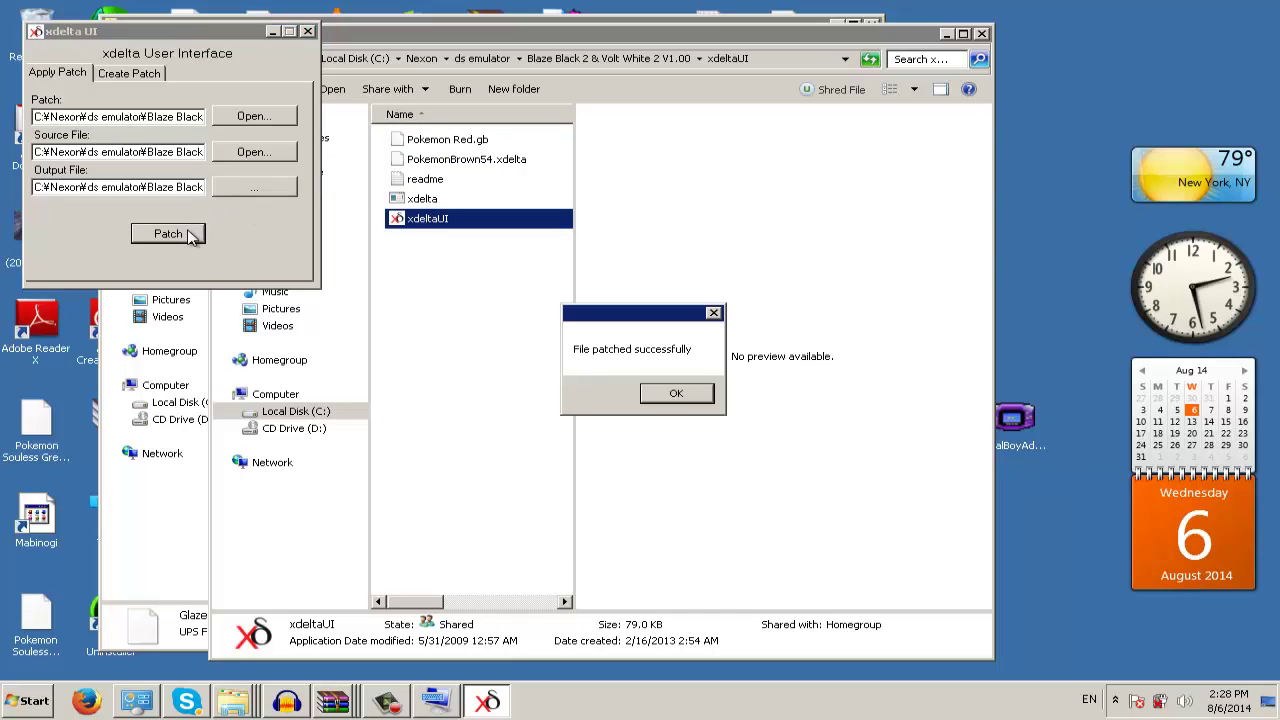
left_click(666, 393)
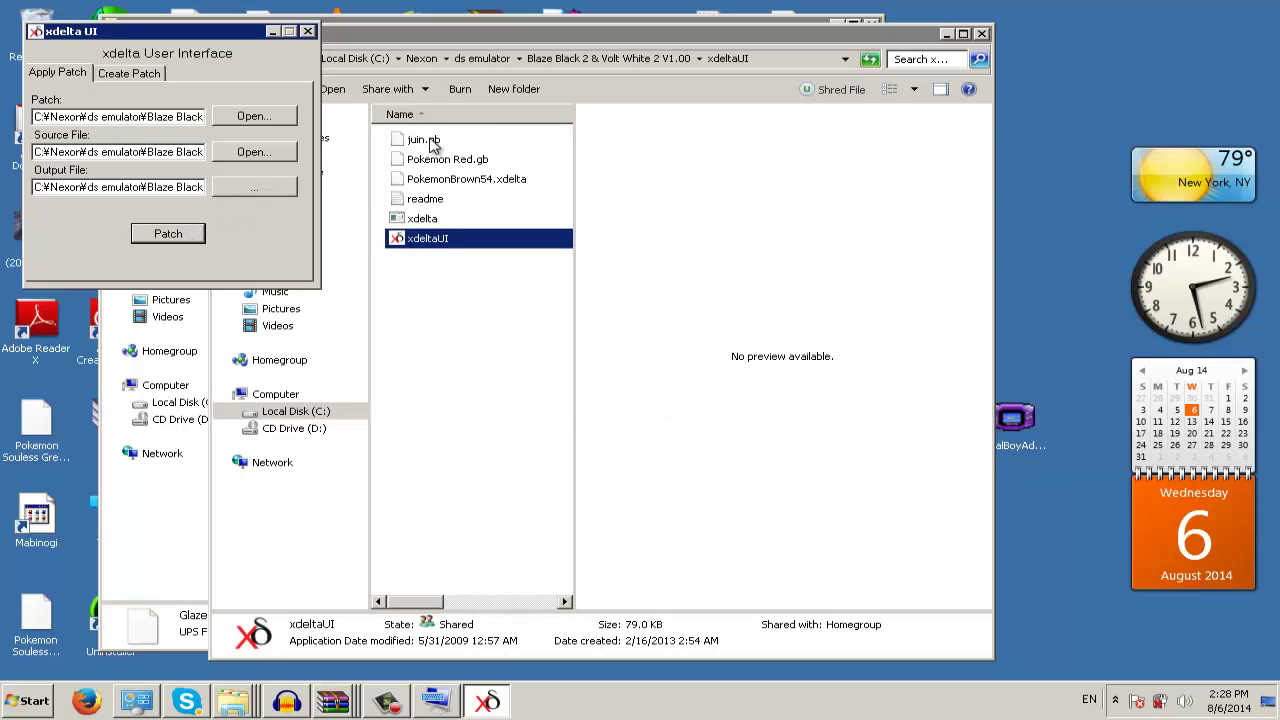
left_click(307, 31)
- Select the patched juin.gb in the xdeltaUI folder and launch VisualBoyAdvance, allowing it to run
left_click(453, 137)
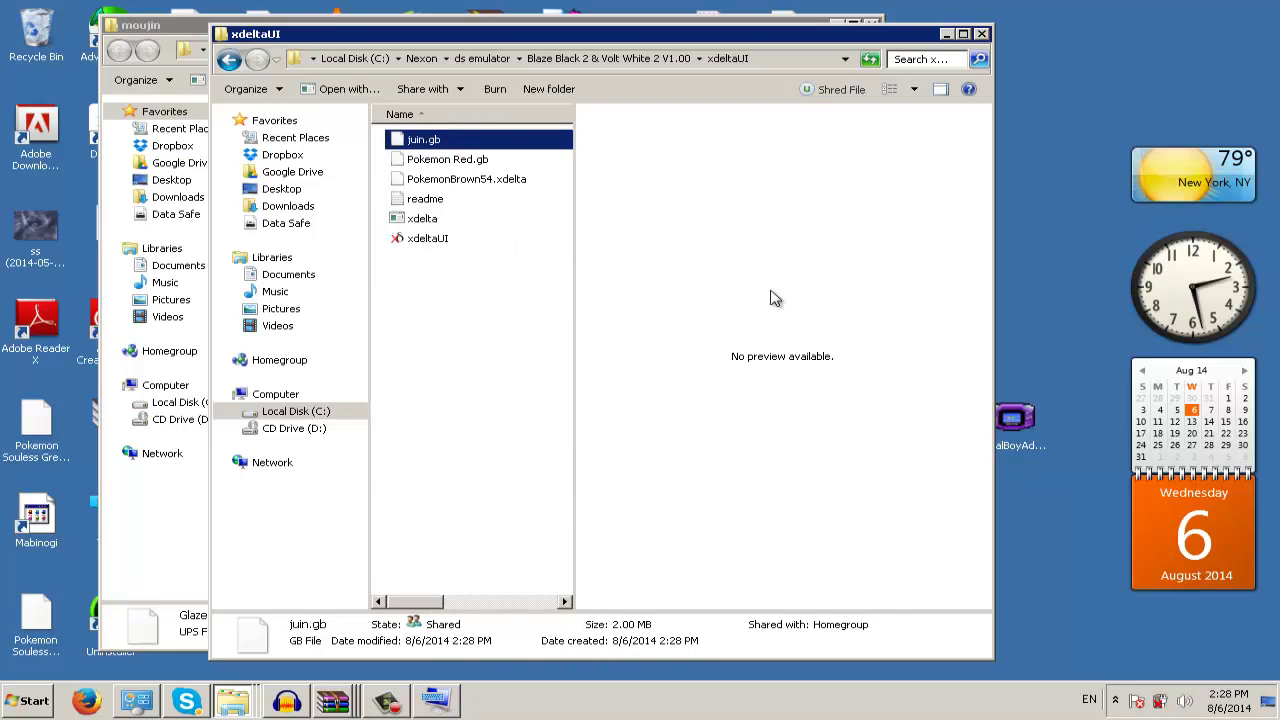
double_click(1015, 425)
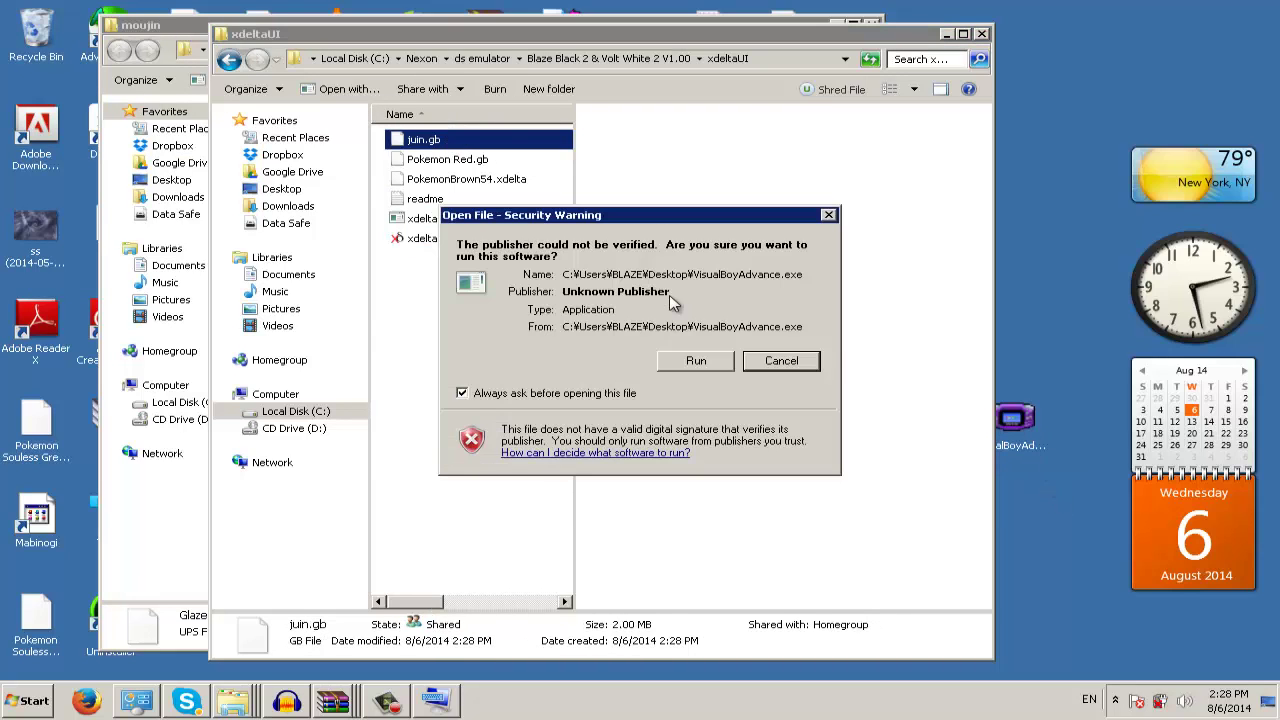
left_click(696, 361)
left_click(406, 330)
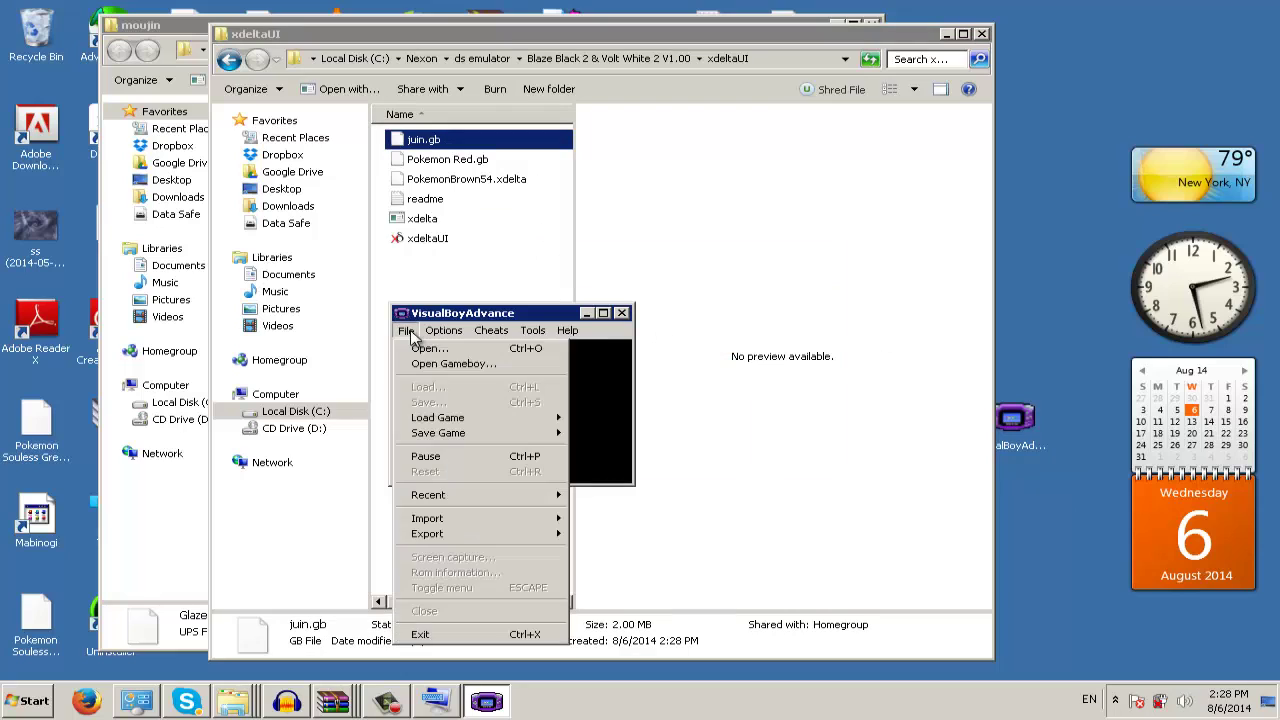
left_click(420, 366)
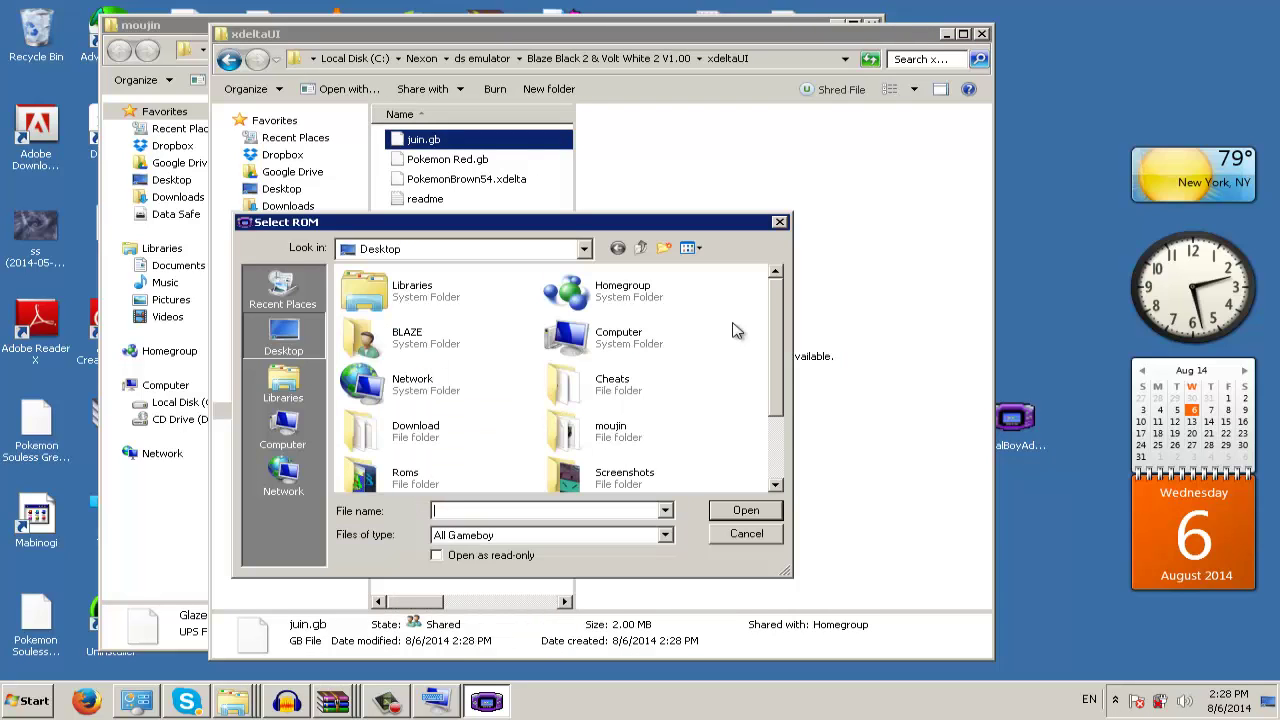
double_click(618, 428)
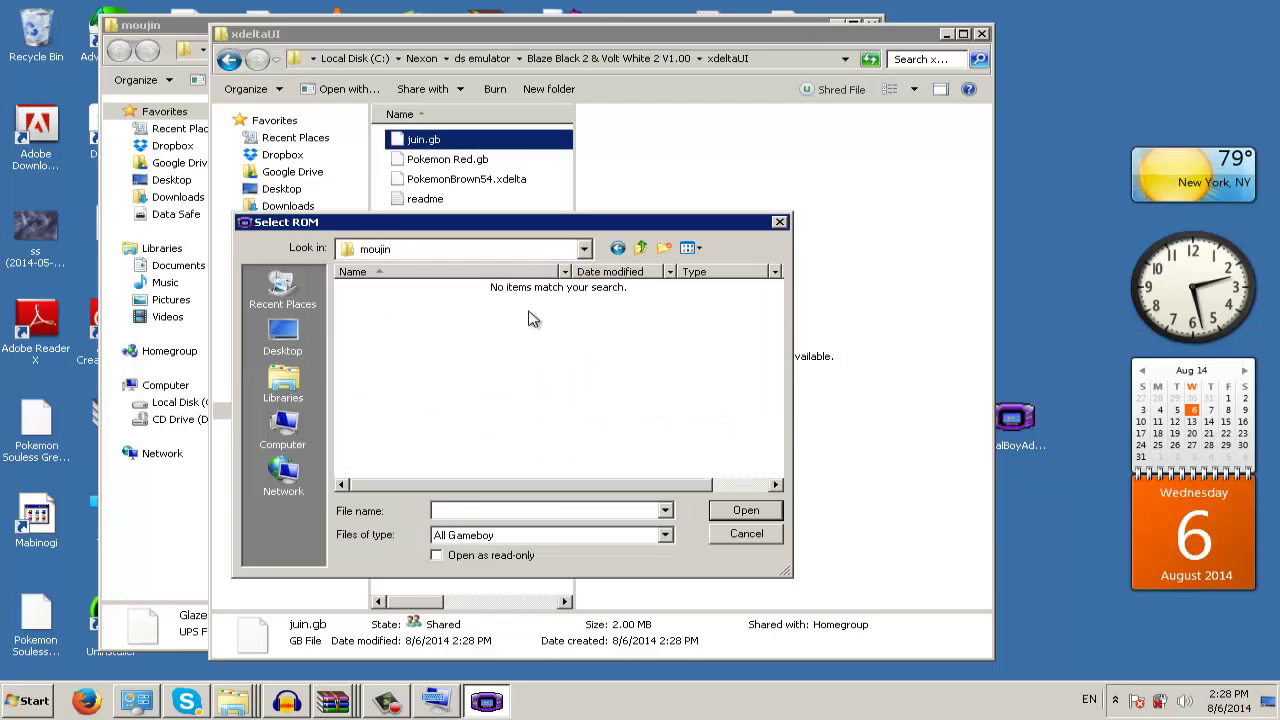
left_click_drag(542, 225, 931, 198)
left_click(965, 510)
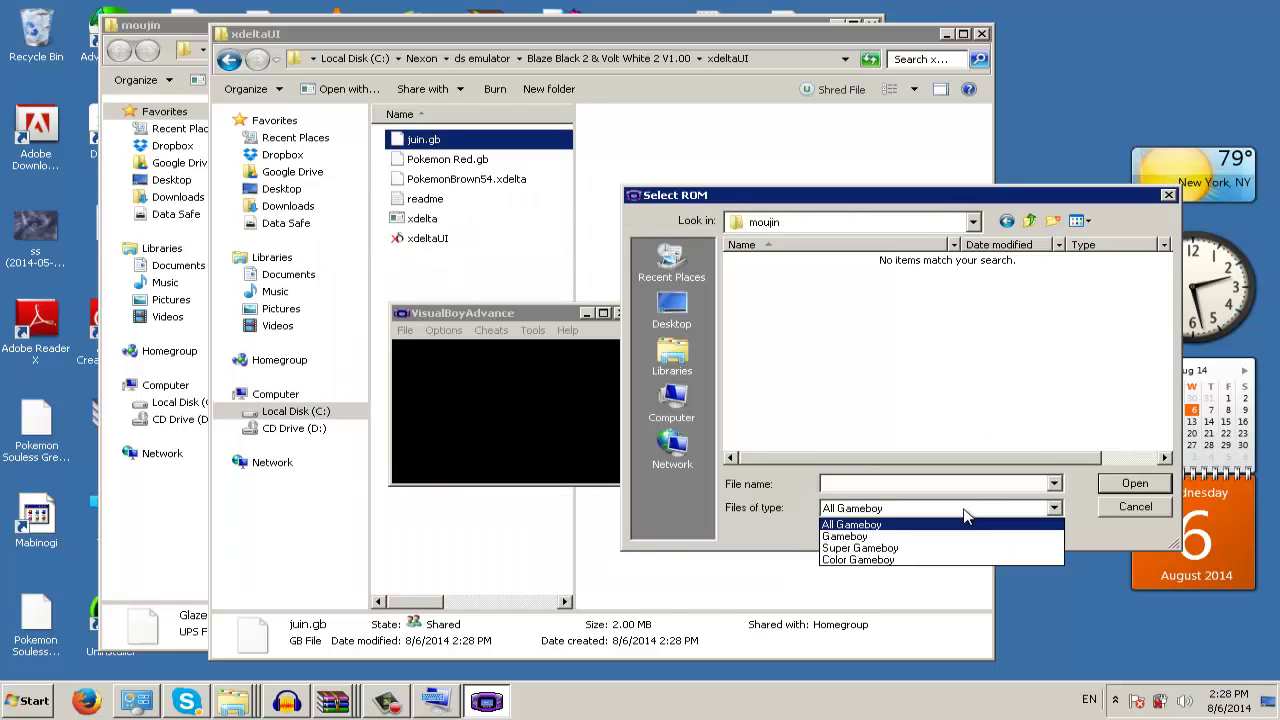
left_click(955, 537)
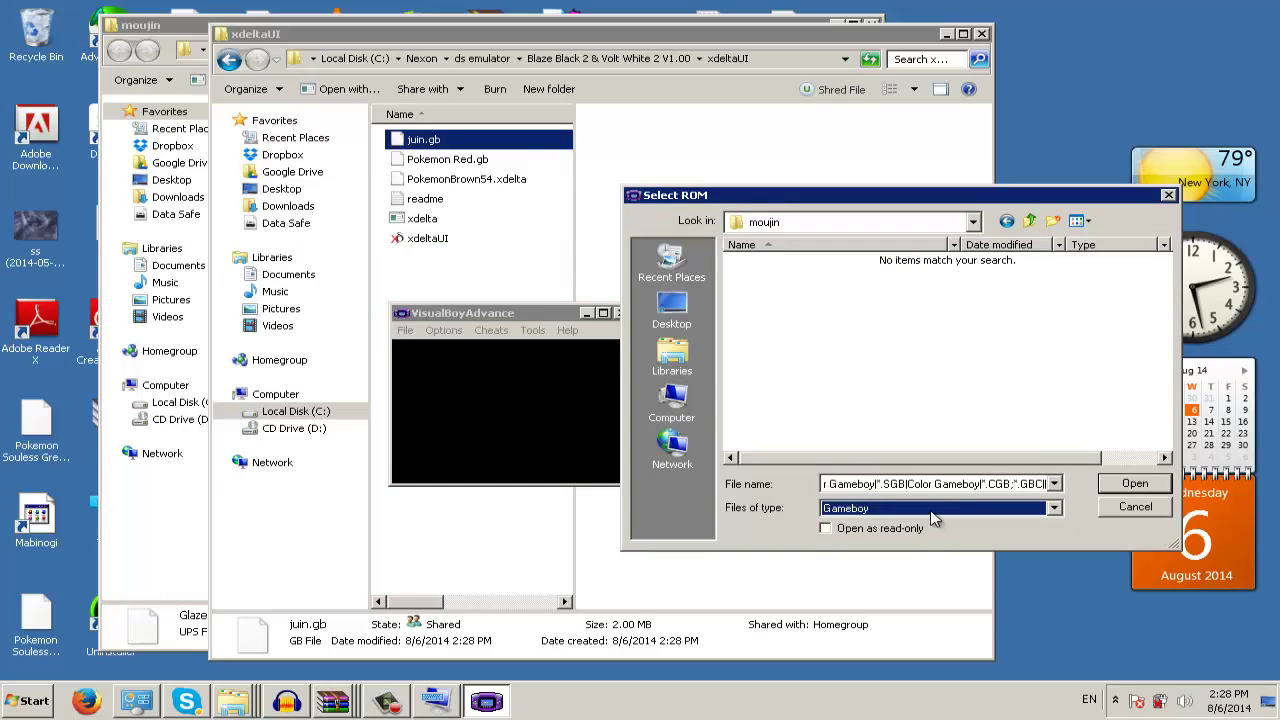
left_click(1055, 486)
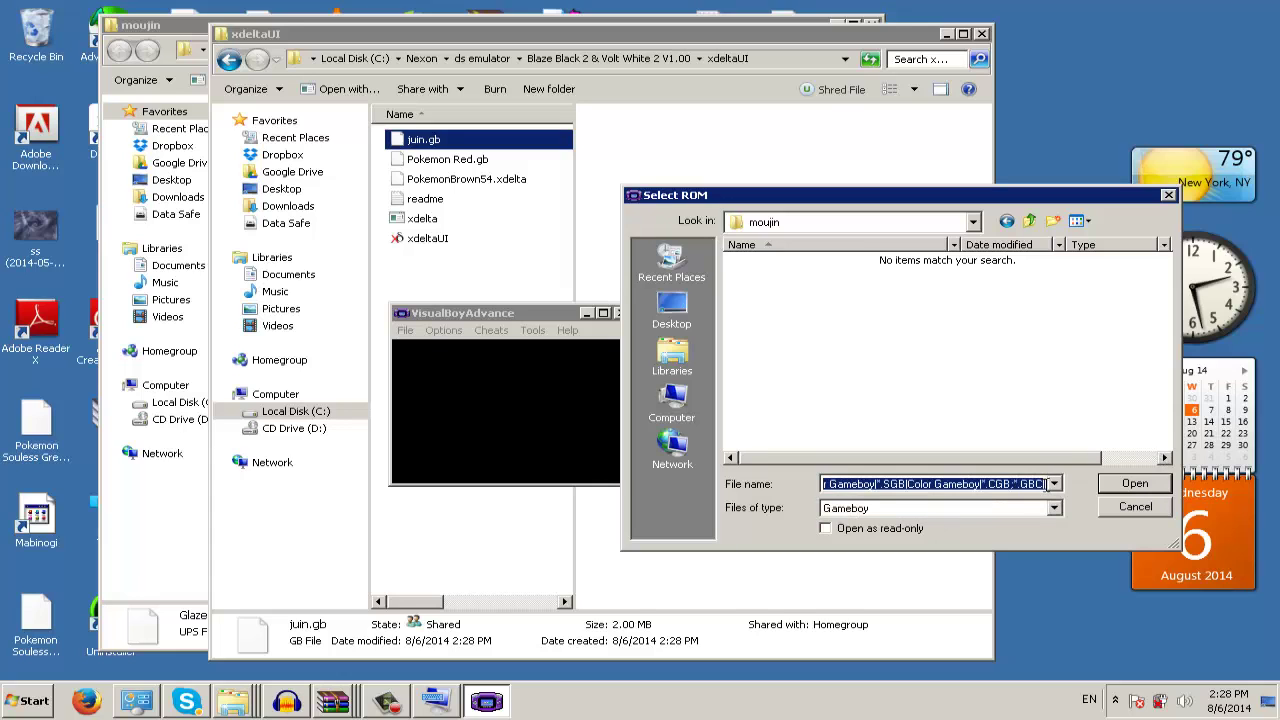
left_click(1135, 507)
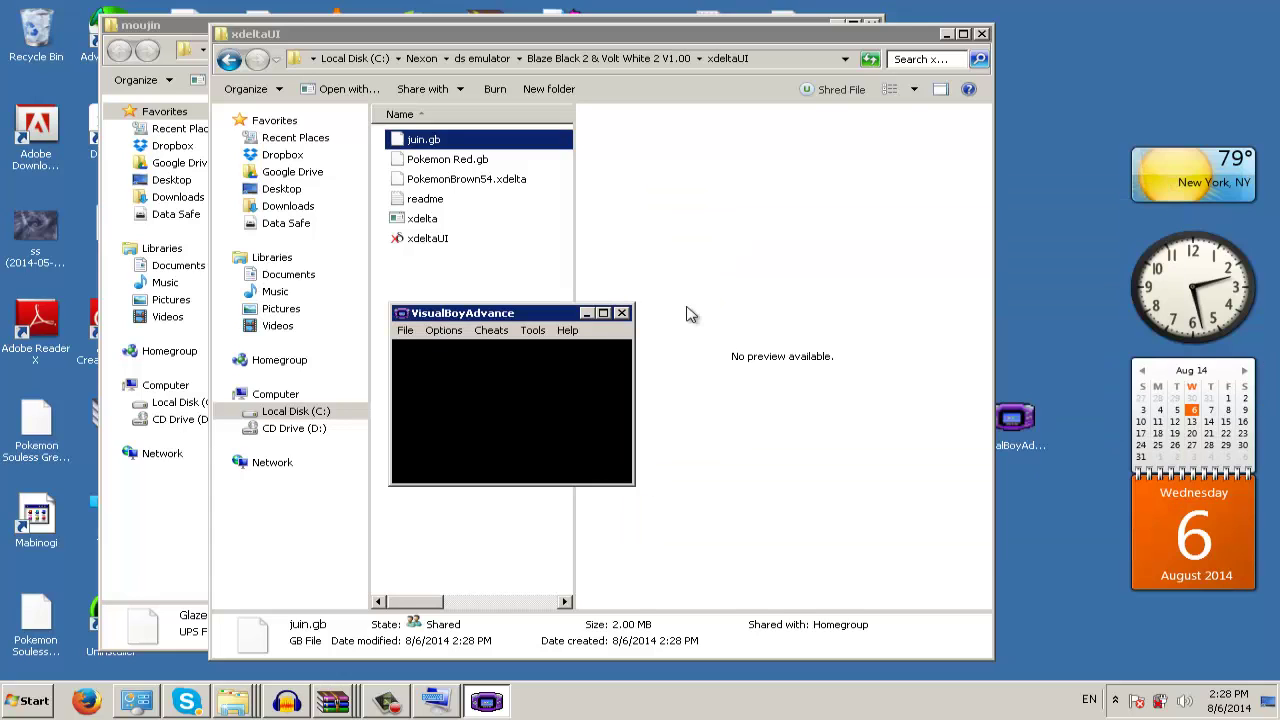
- Uncover the moujin folder window and move juin.gb into it from the xdeltaUI folder
left_click_drag(906, 37, 1244, 271)
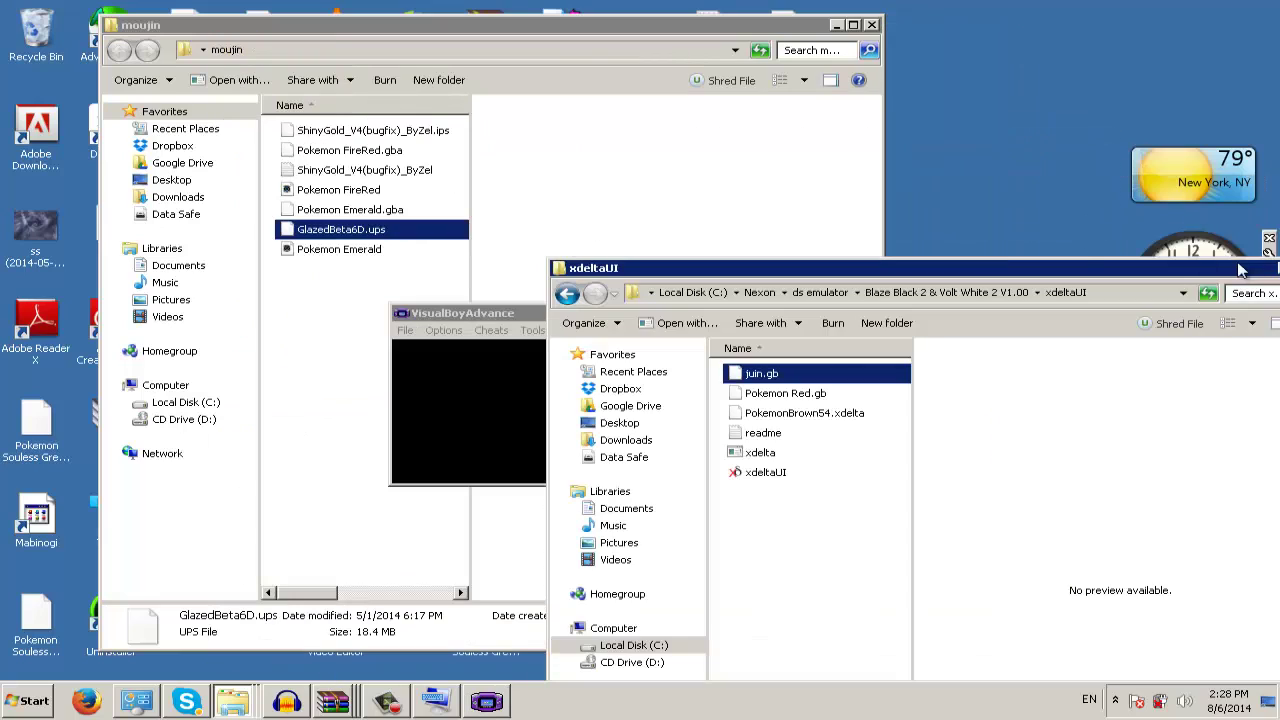
left_click_drag(823, 366, 284, 316)
- Open juin.gb from the moujin folder as a Gameboy ROM in VisualBoyAdvance
left_click(486, 701)
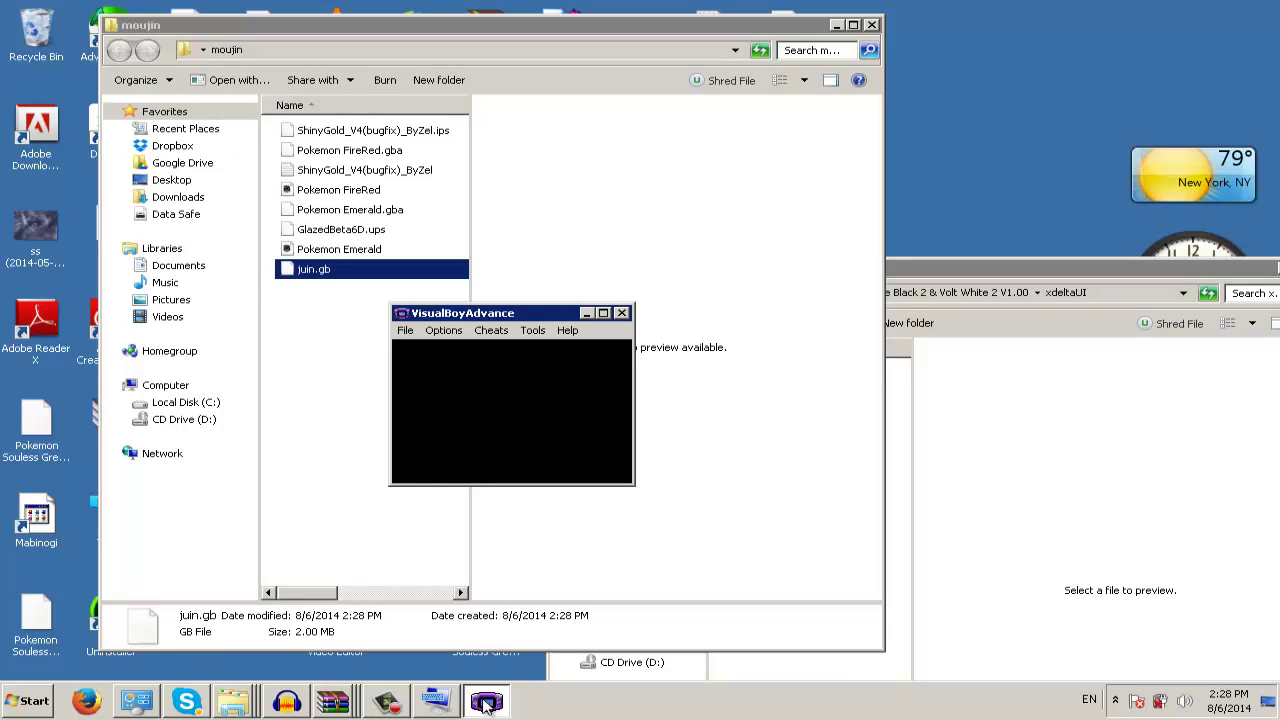
left_click(405, 331)
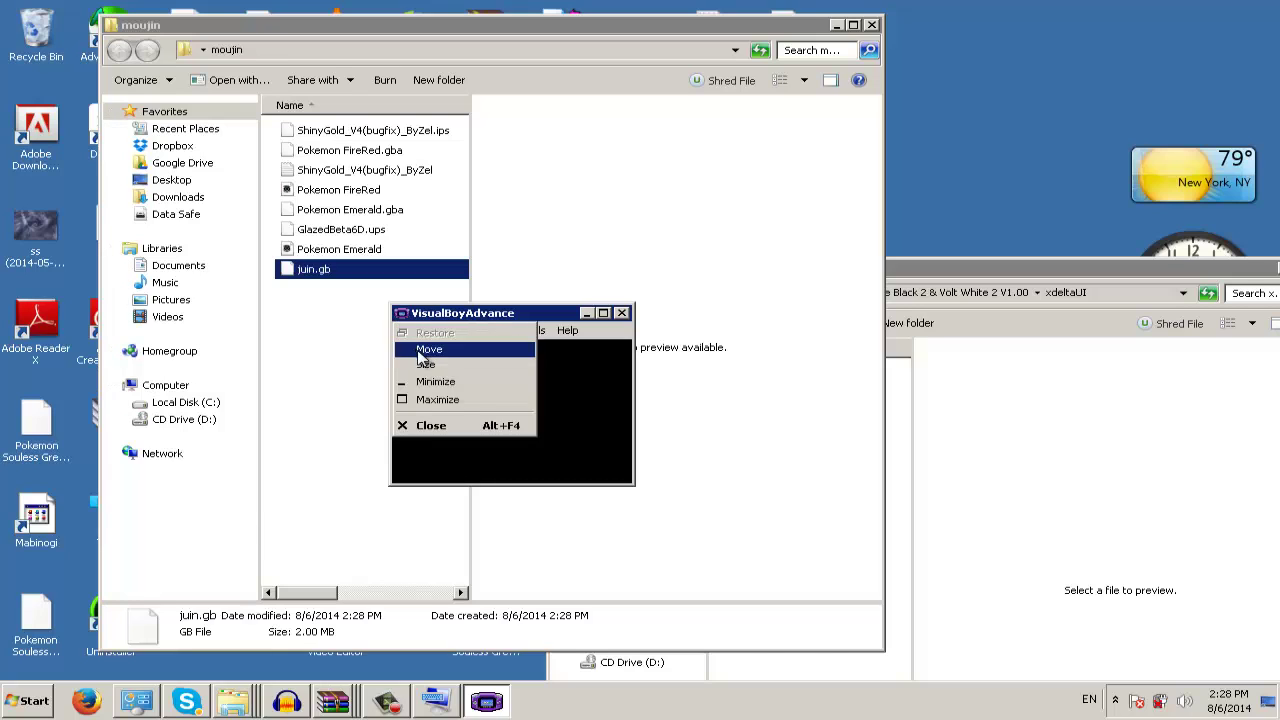
left_click(404, 332)
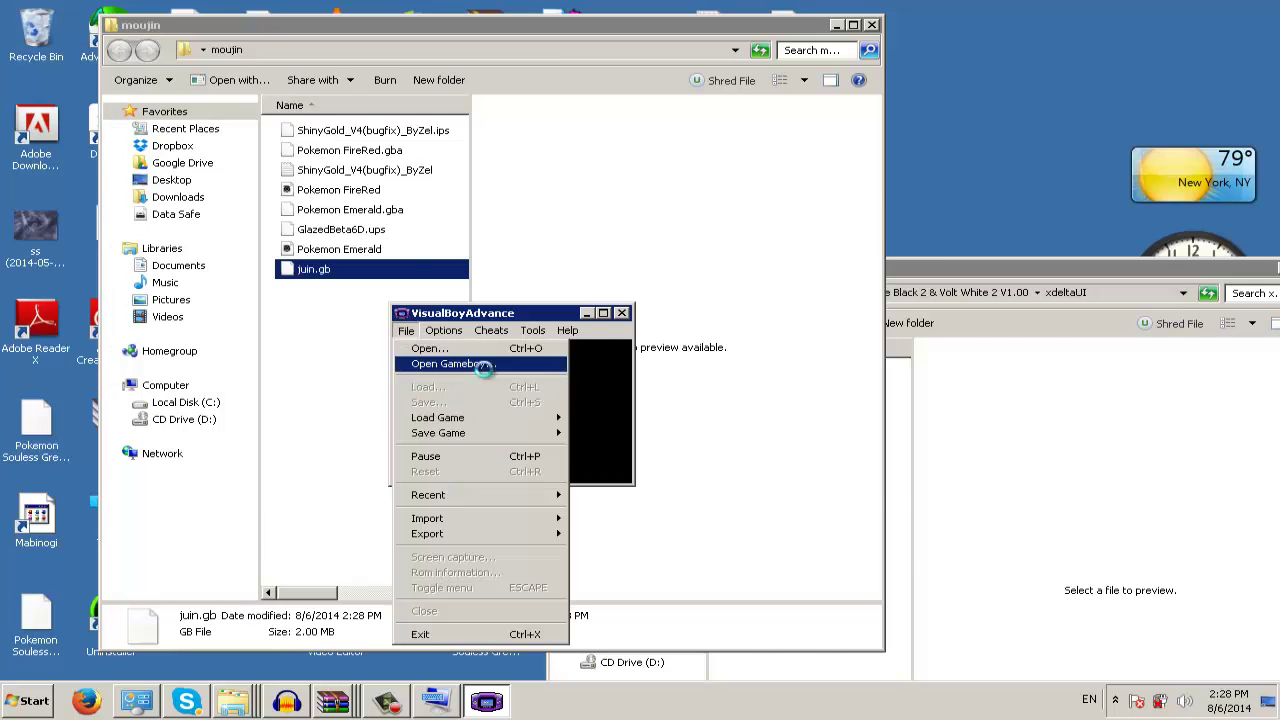
left_click(484, 364)
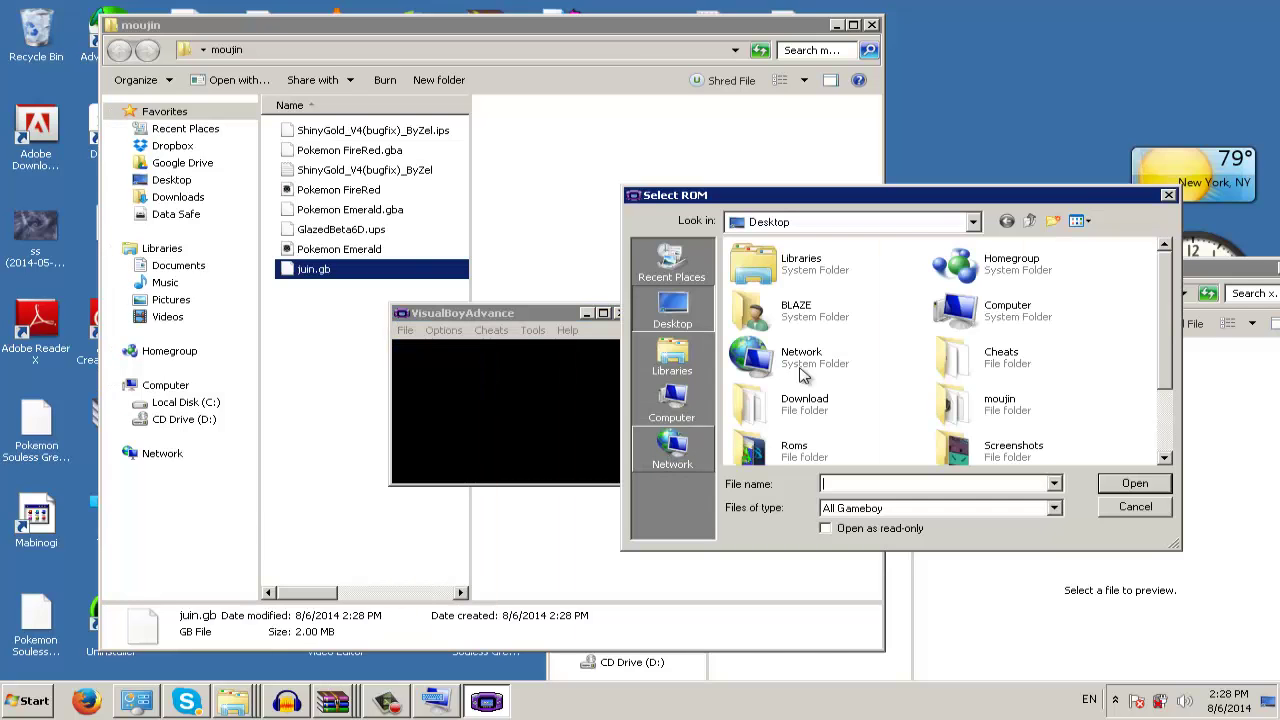
double_click(1062, 424)
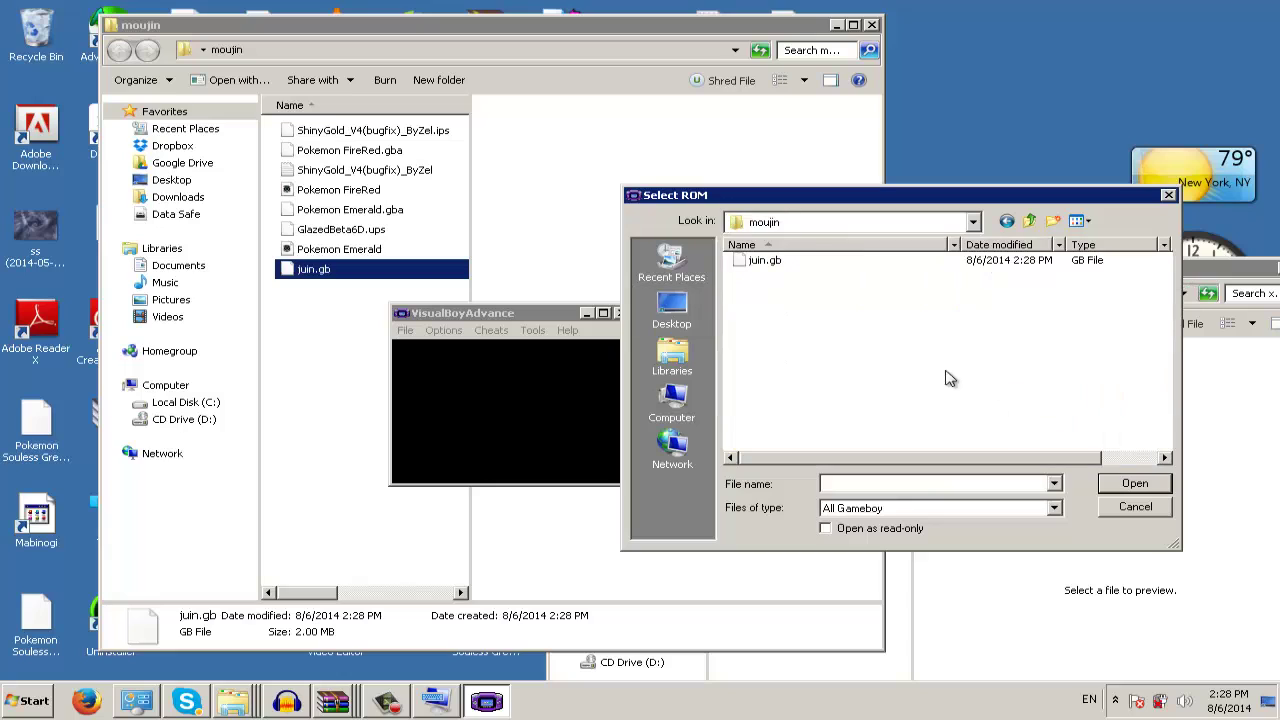
double_click(803, 258)
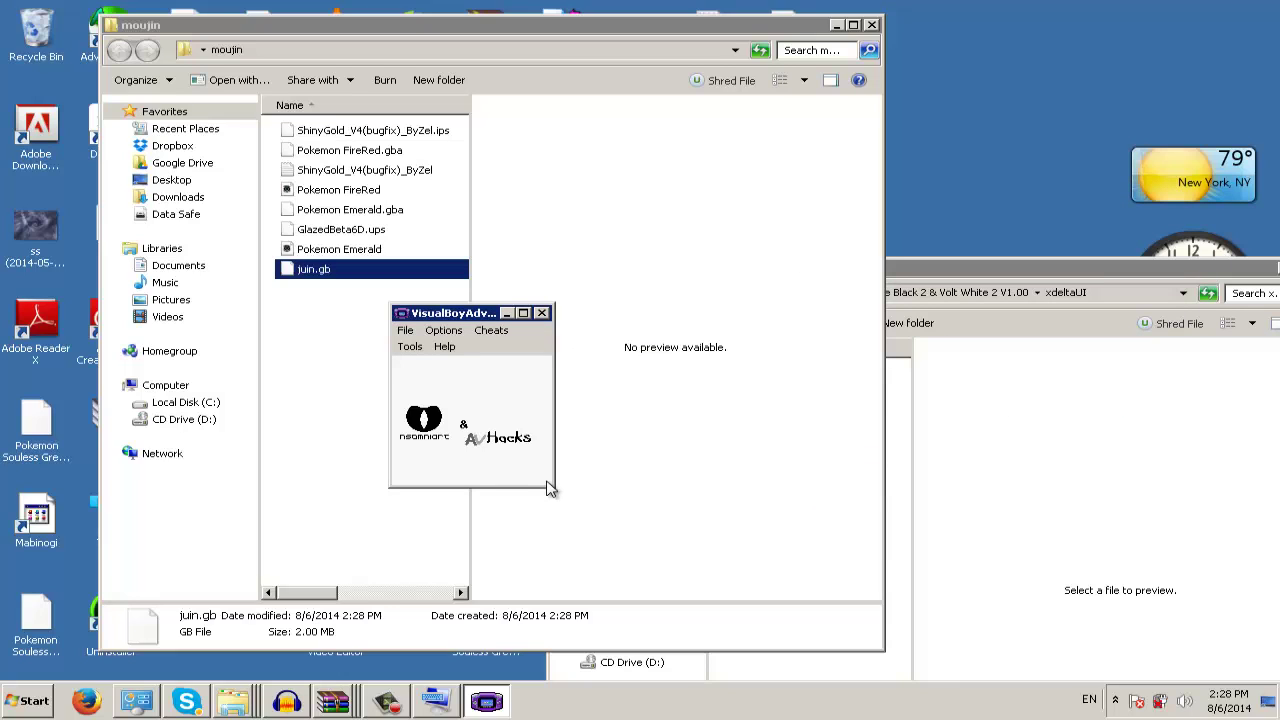
- Enlarge the emulator window to check the patched game's title screen, and close the emulator
left_click(650, 517)
key("alt+Tab")
left_click_drag(552, 484, 773, 613)
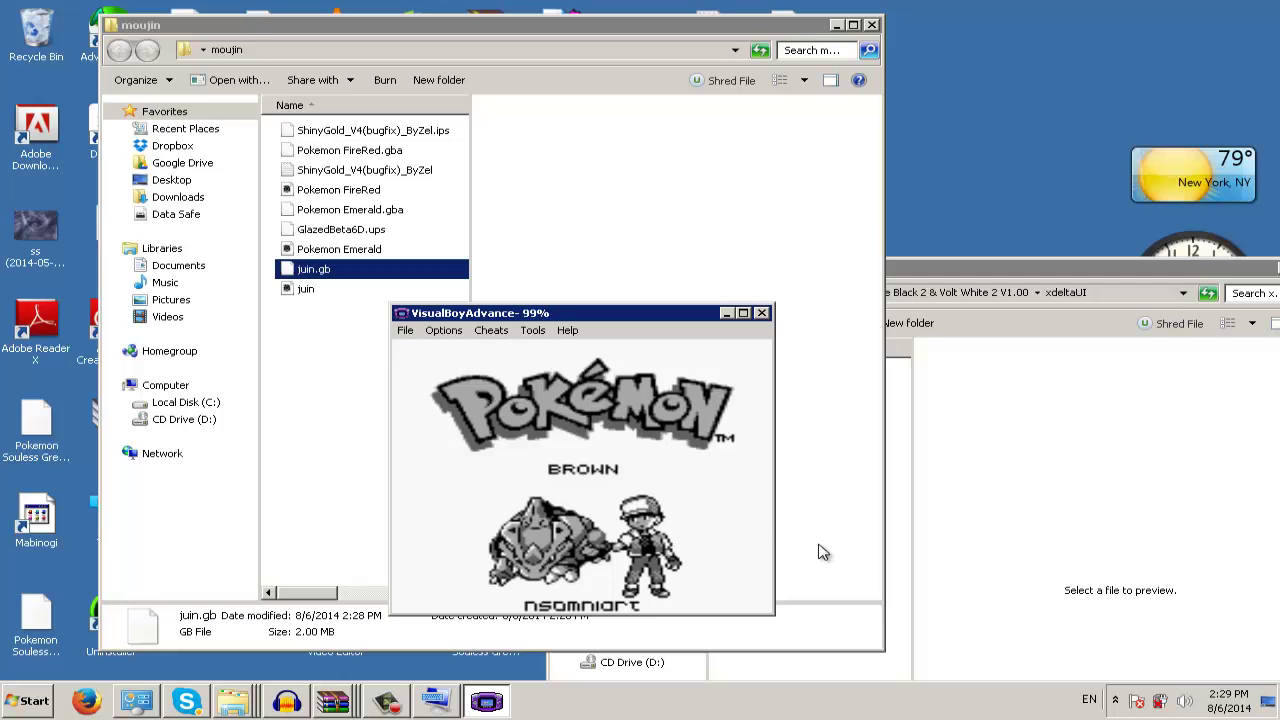
left_click(761, 315)
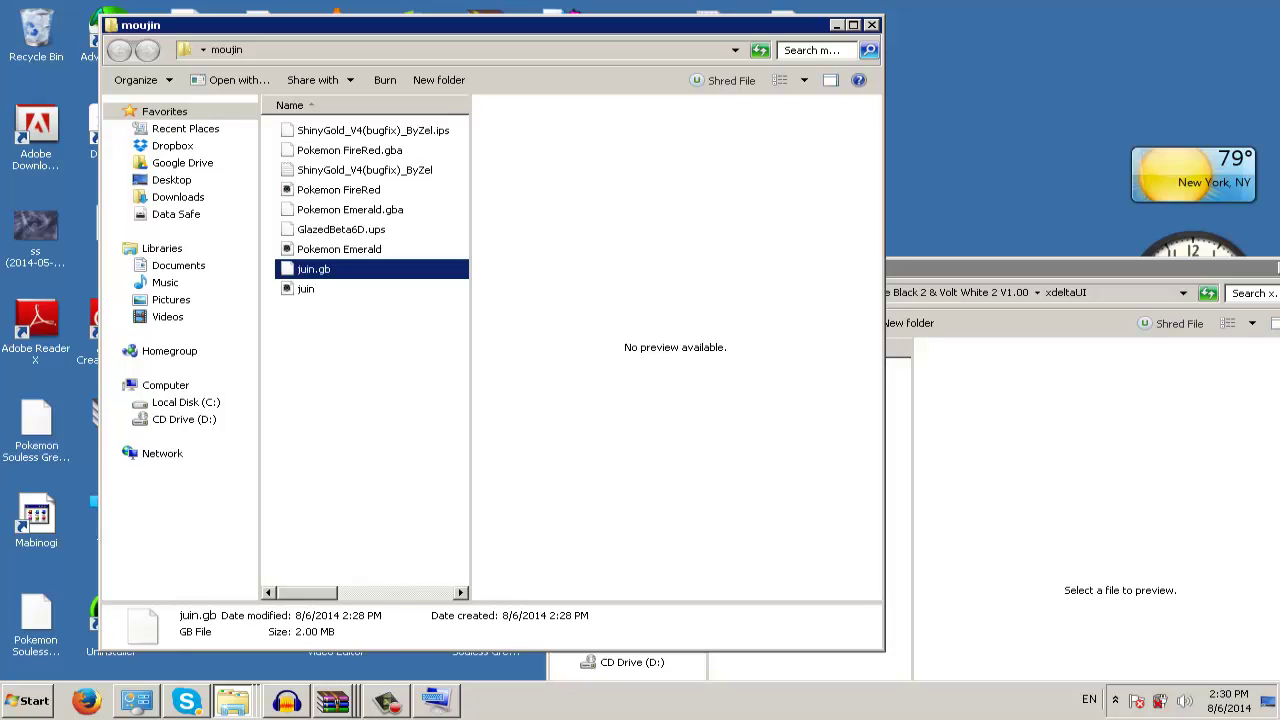
left_click(380, 705)
left_click(338, 704)
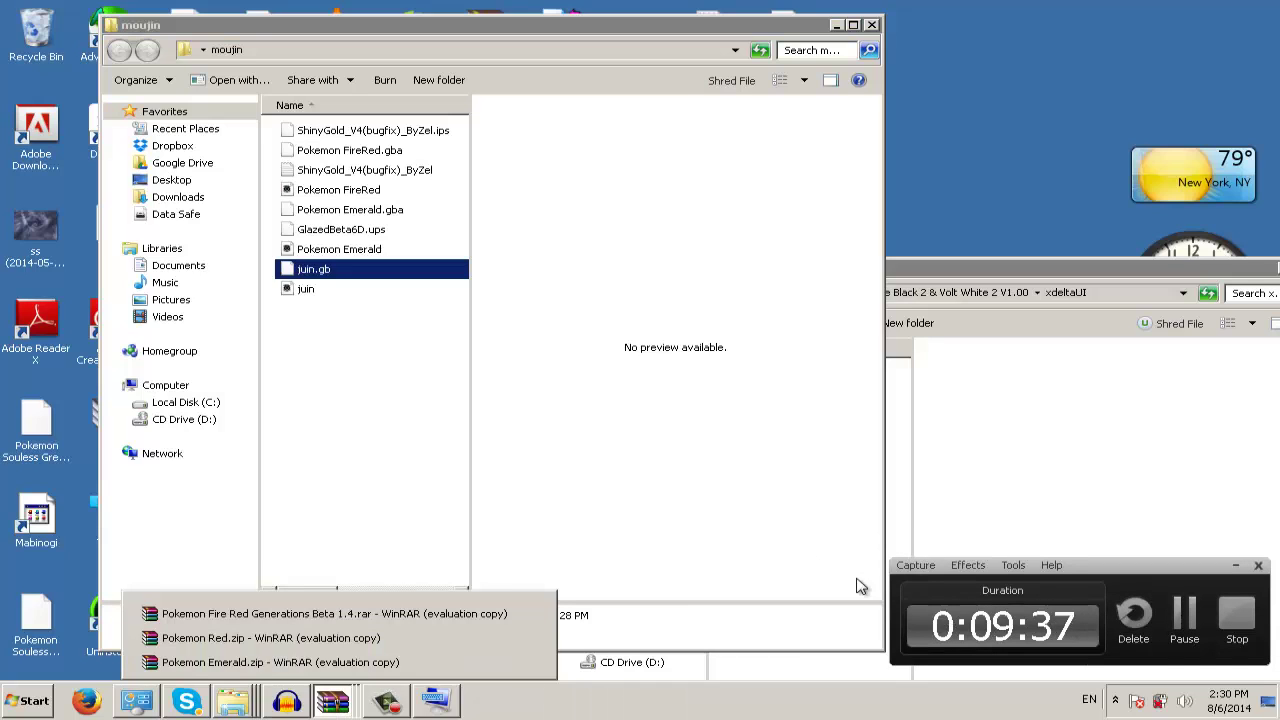
left_click(300, 704)
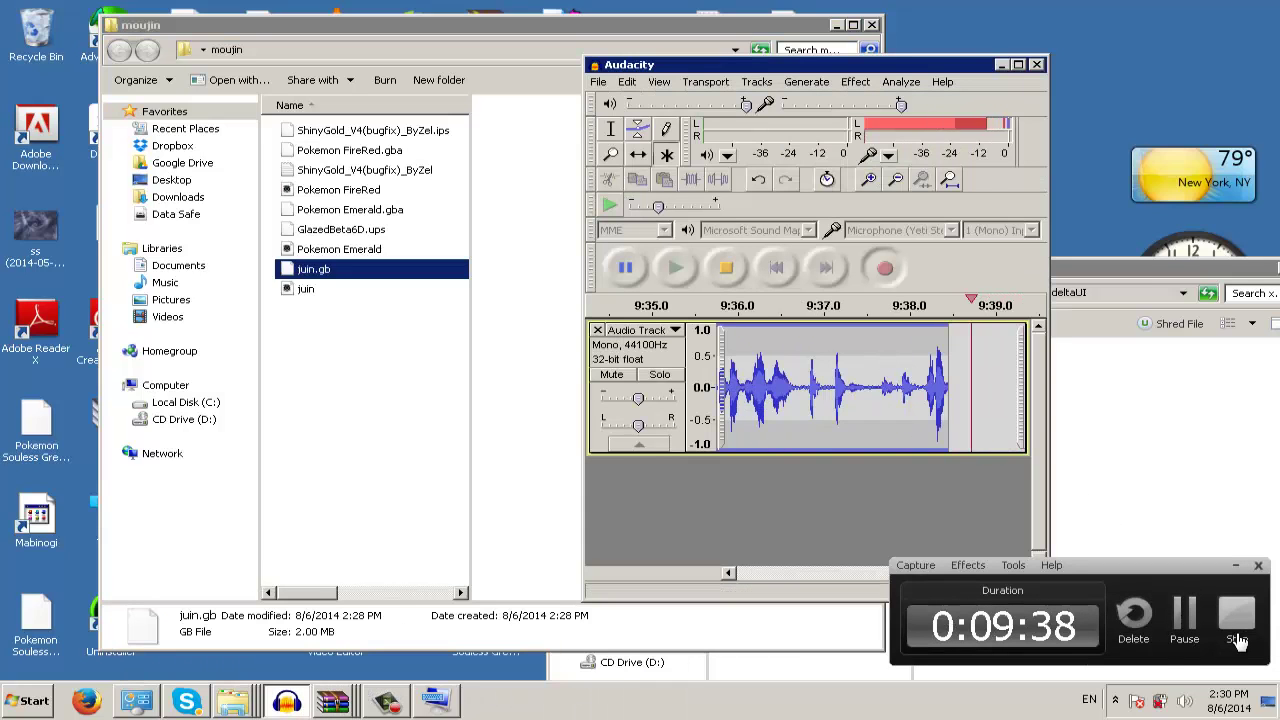